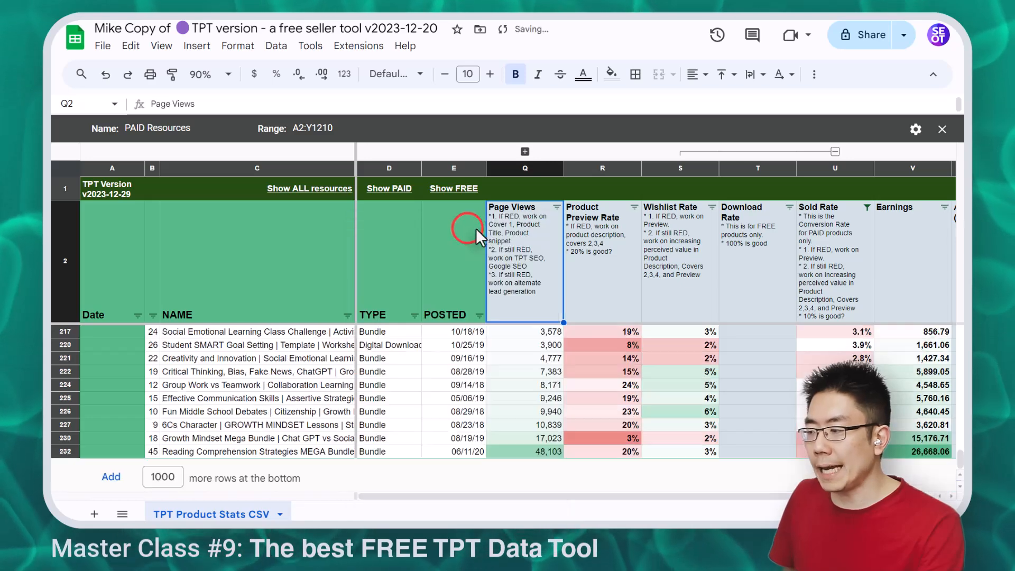
Examine the paid resources by page views, including the rate cells of the products with the fewest views
scroll(543, 391, up, 15)
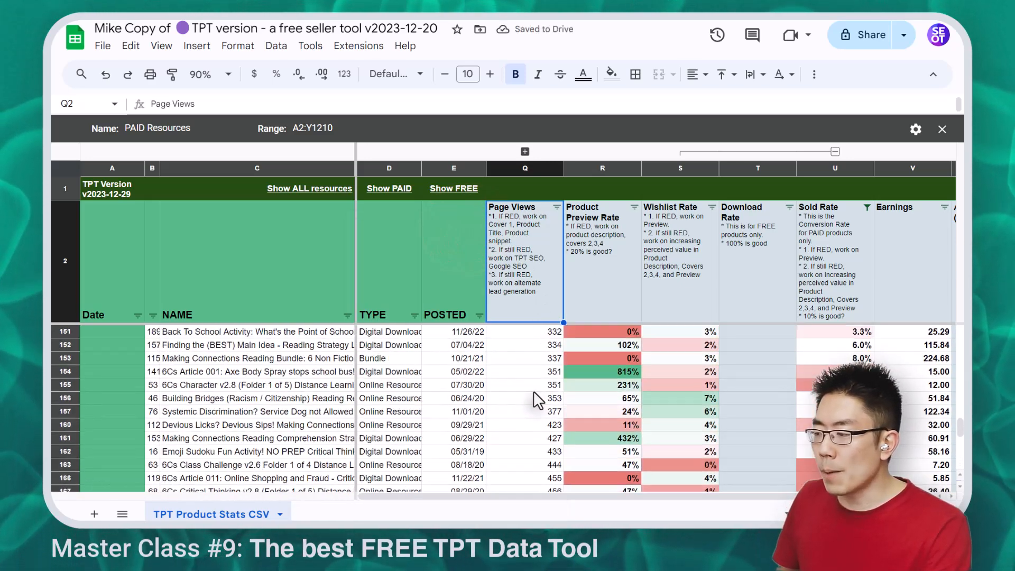
scroll(522, 401, up, 15)
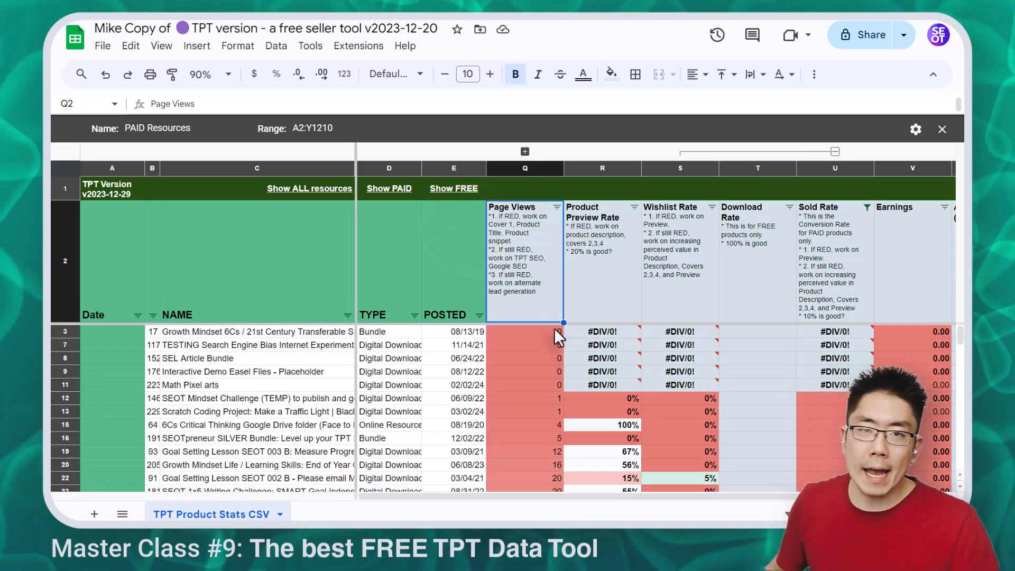
scroll(538, 406, down, 20)
scroll(543, 419, up, 15)
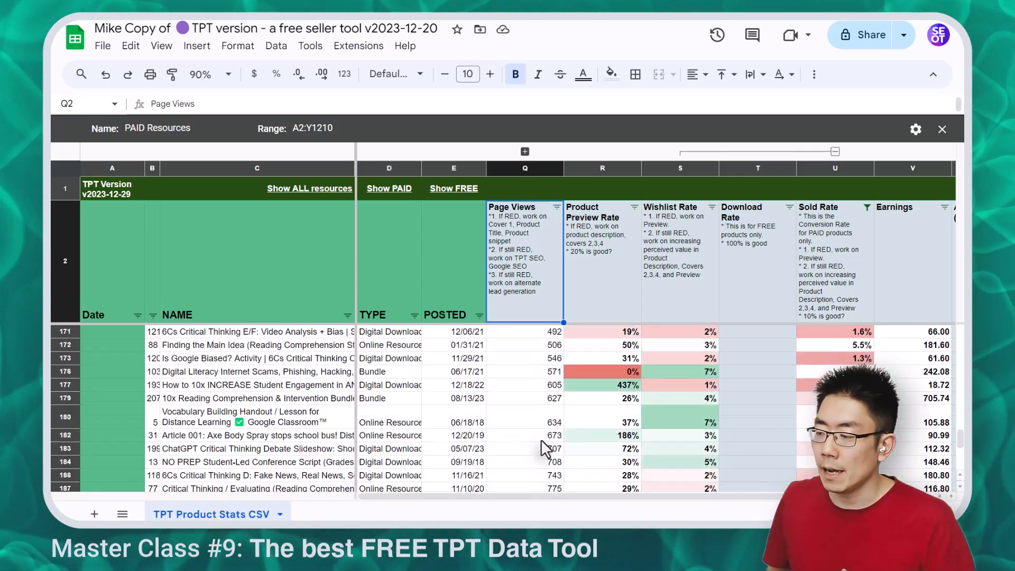
scroll(526, 474, up, 12)
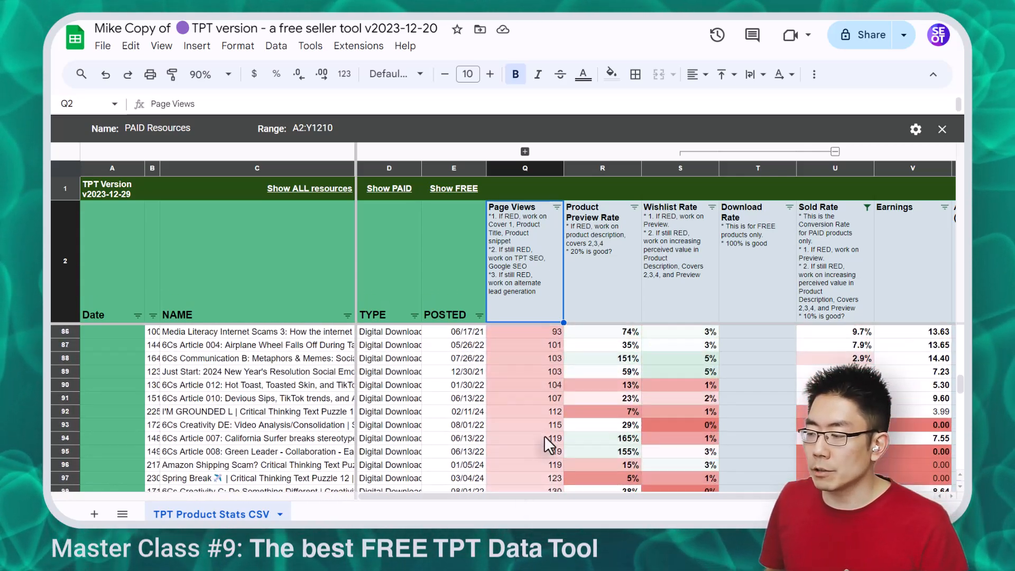
scroll(531, 426, up, 12)
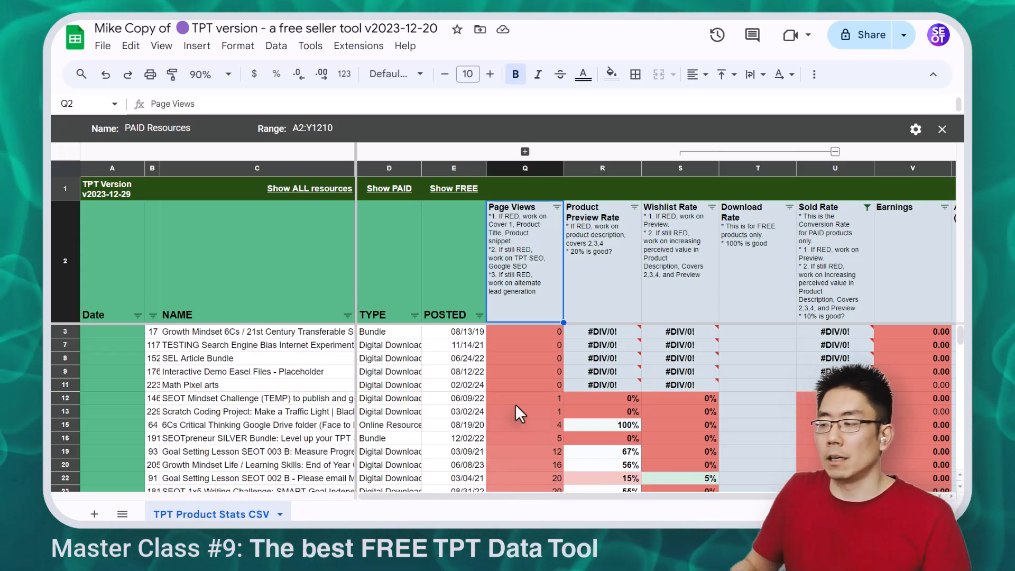
mouse_move(624, 330)
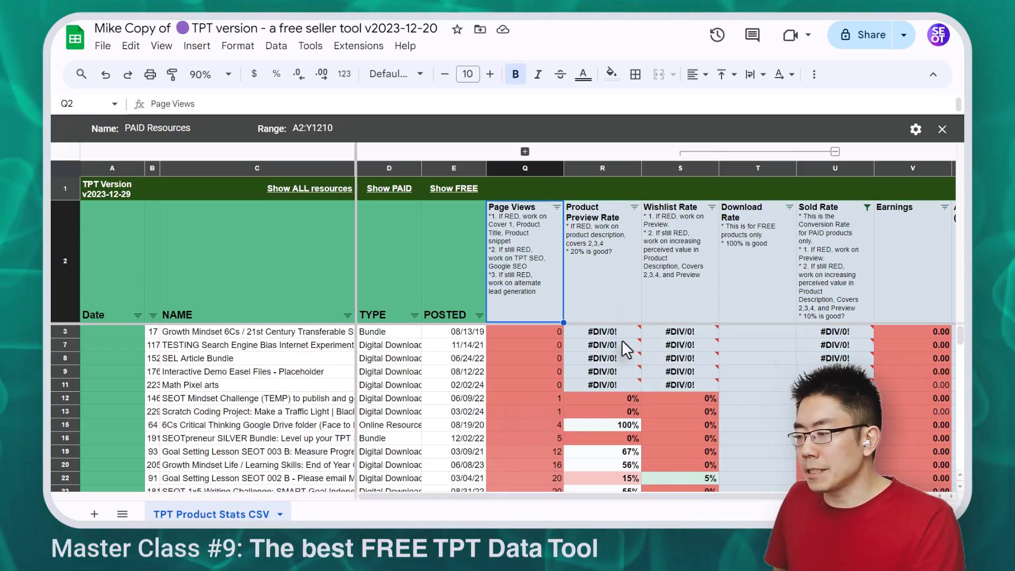
mouse_move(634, 369)
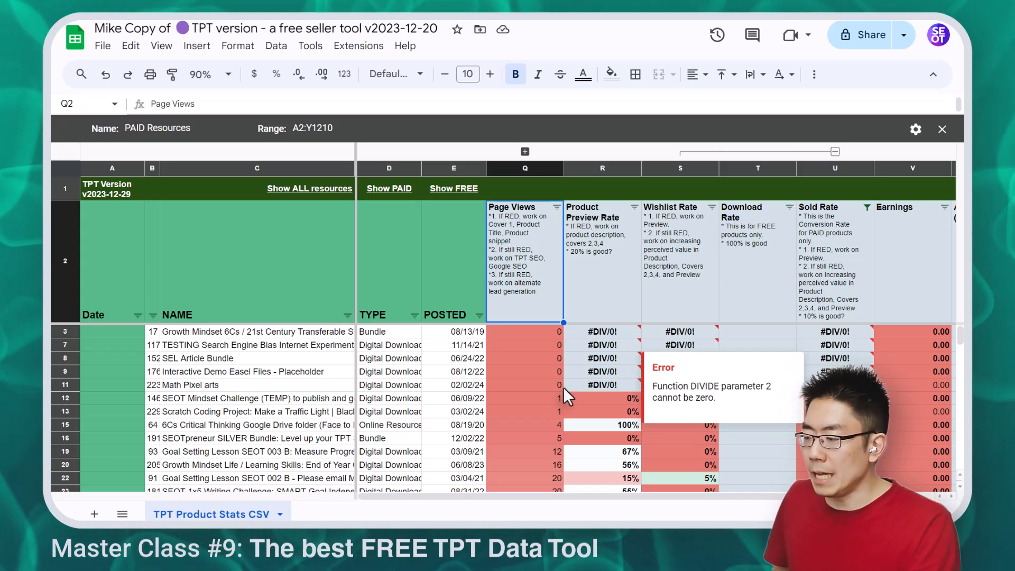
scroll(566, 389, down, 3)
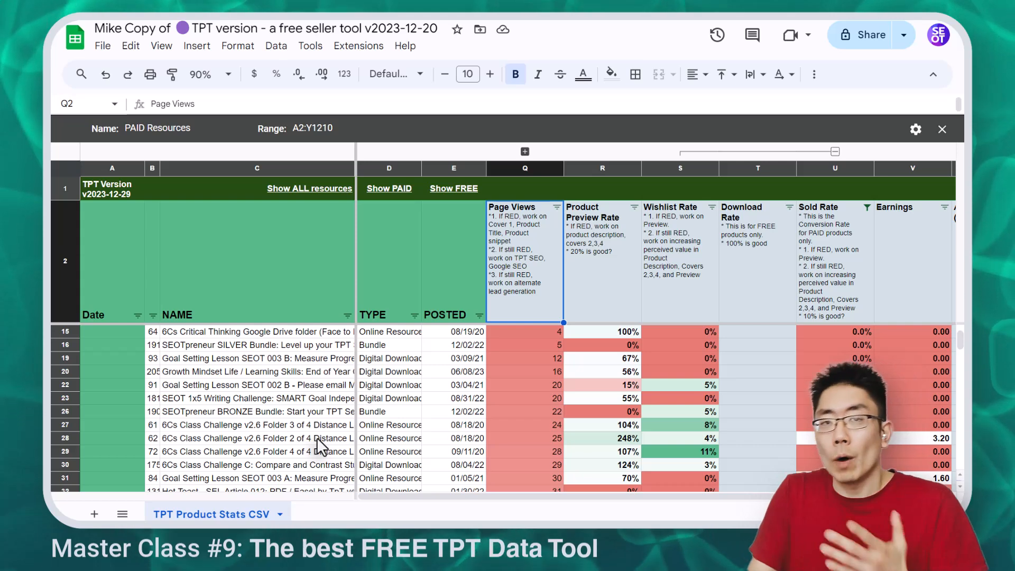
Sort the paid resources in descending order by Product Preview Rate, followed by Wishlist Rate
click(634, 207)
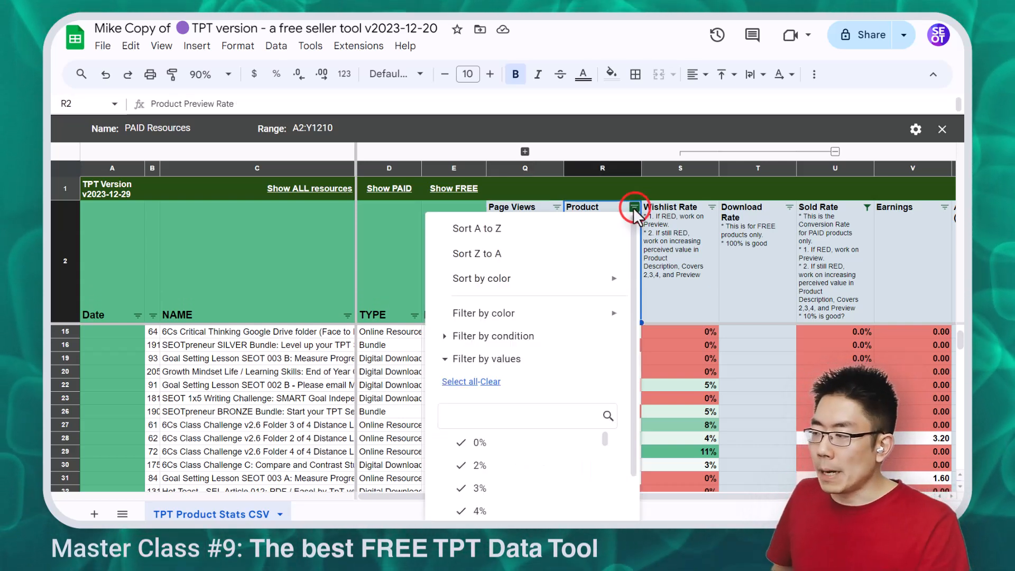
click(521, 253)
click(712, 206)
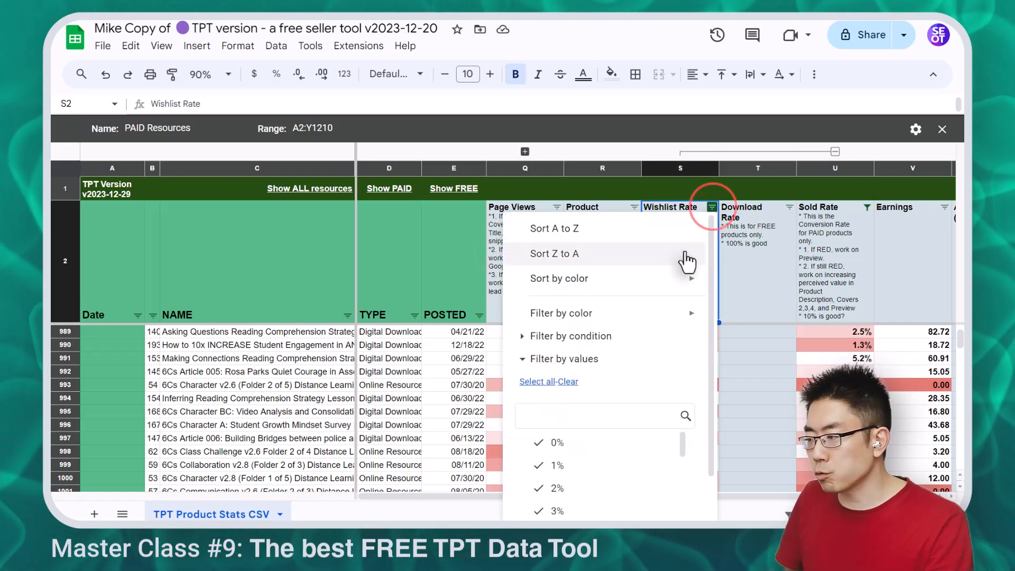
click(545, 253)
Sort the paid resources by Earnings in descending order and check the highest earners' amounts
click(943, 207)
click(835, 251)
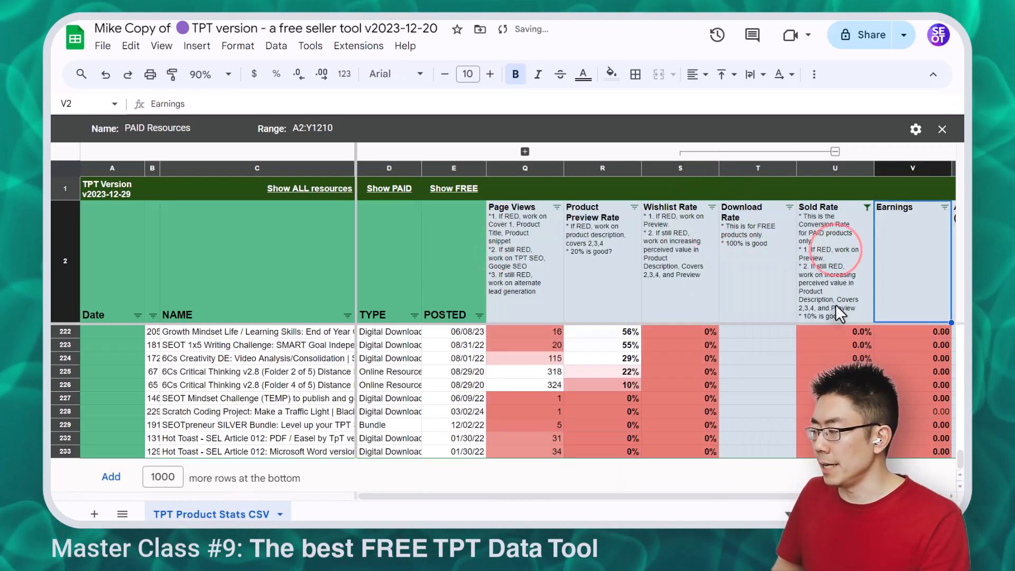
scroll(841, 306, up, 20)
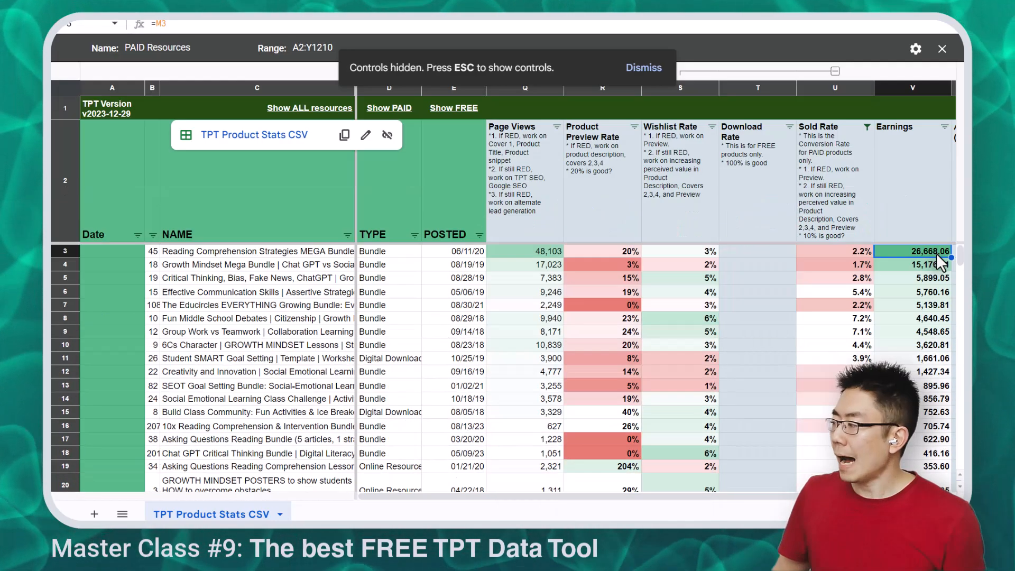
click(937, 253)
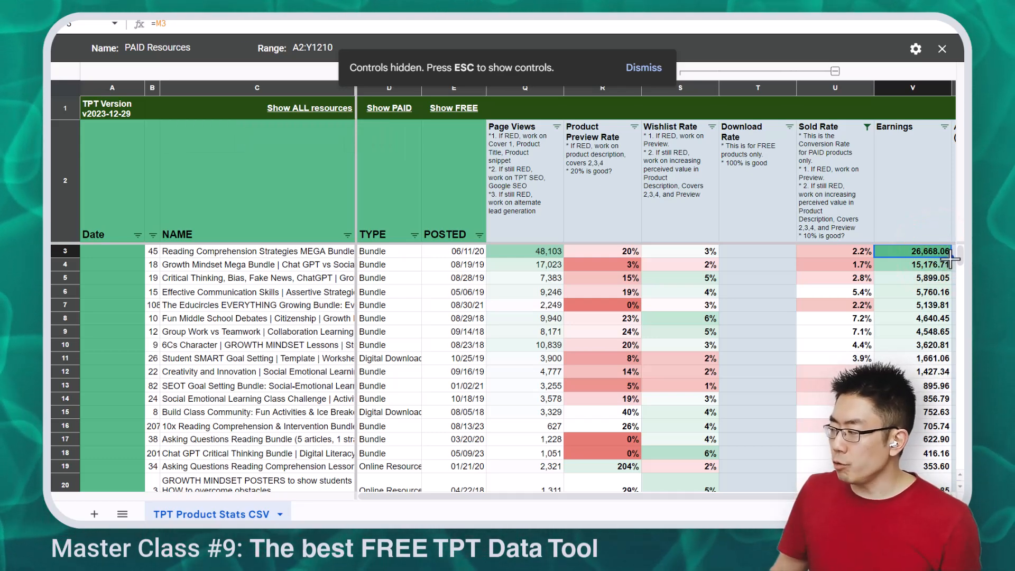
shift+click(932, 349)
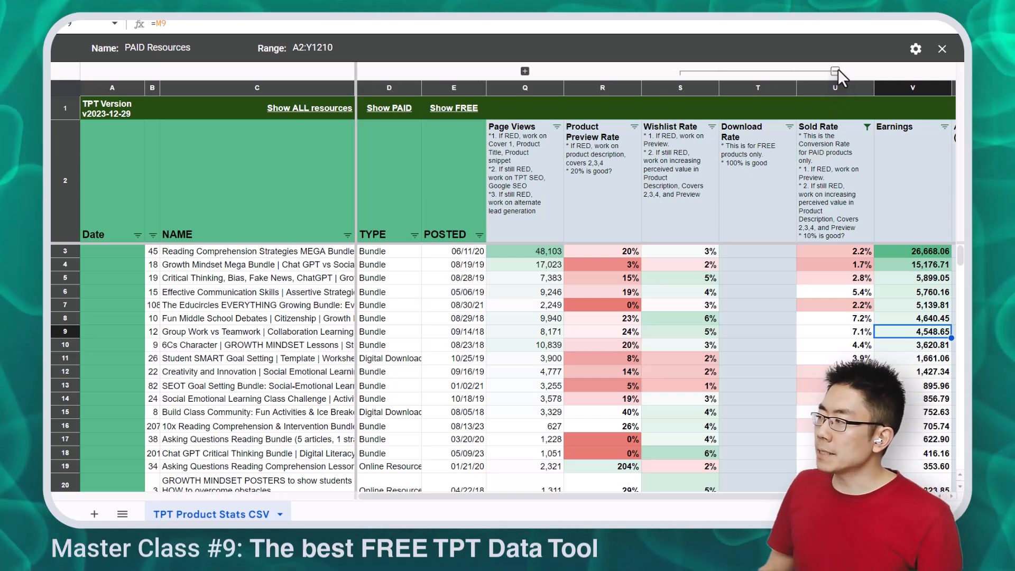
Collapse the column group that holds Wishlist Rate and Download Rate
click(835, 71)
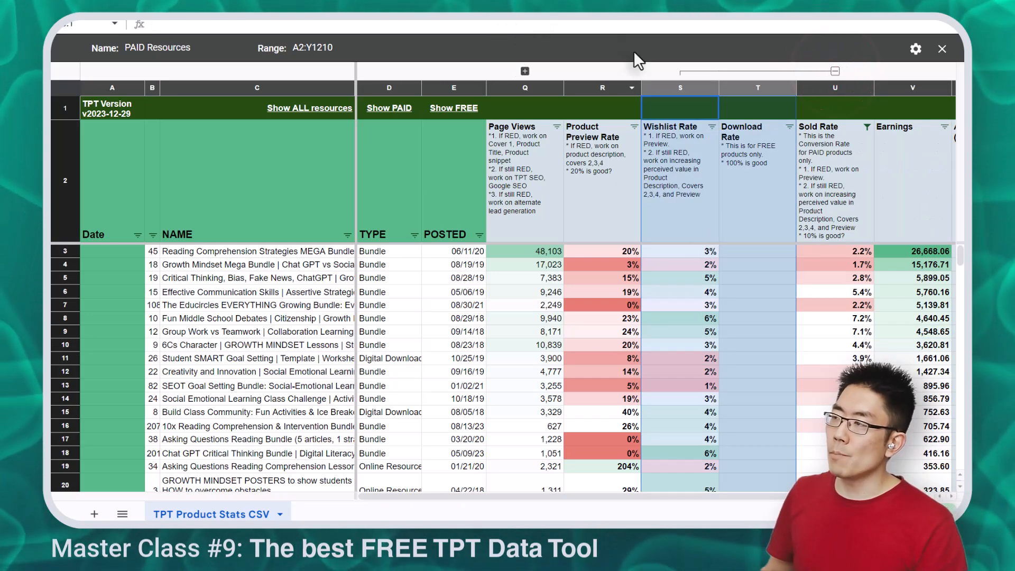
click(507, 63)
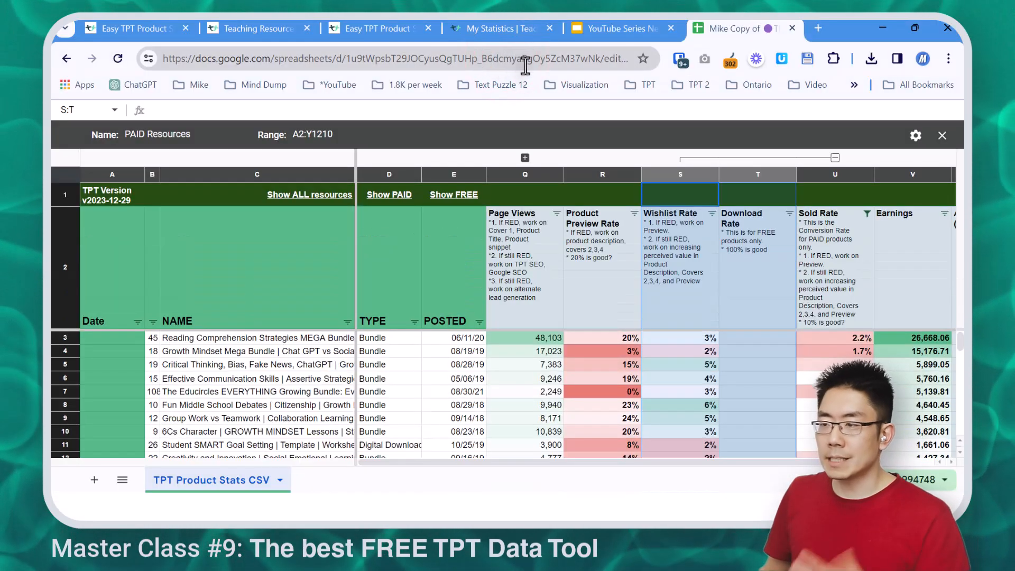
click(835, 158)
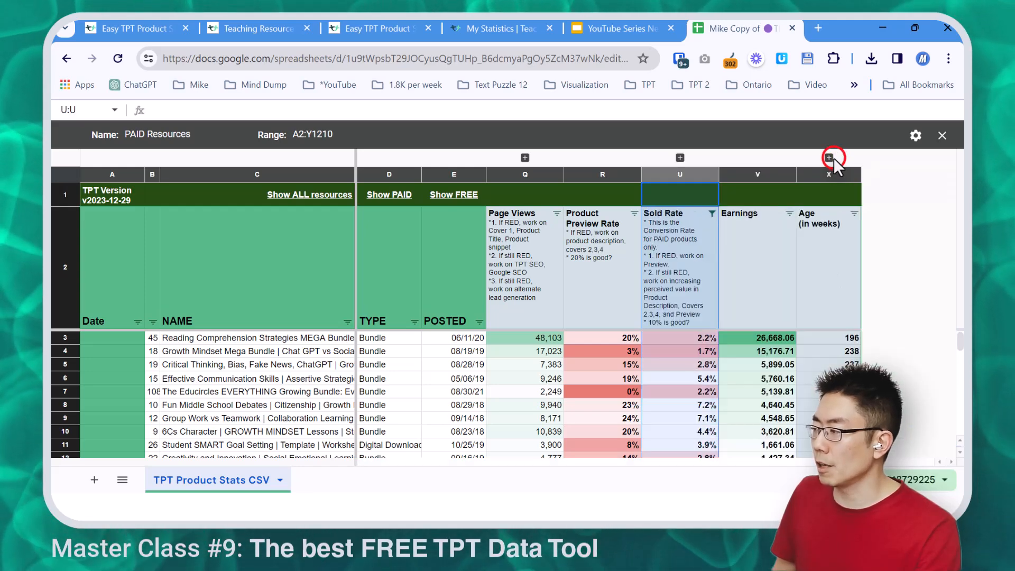
Inspect the Earnings and Age (in weeks) columns and how the first product's age relates to its posted date
click(751, 240)
click(836, 251)
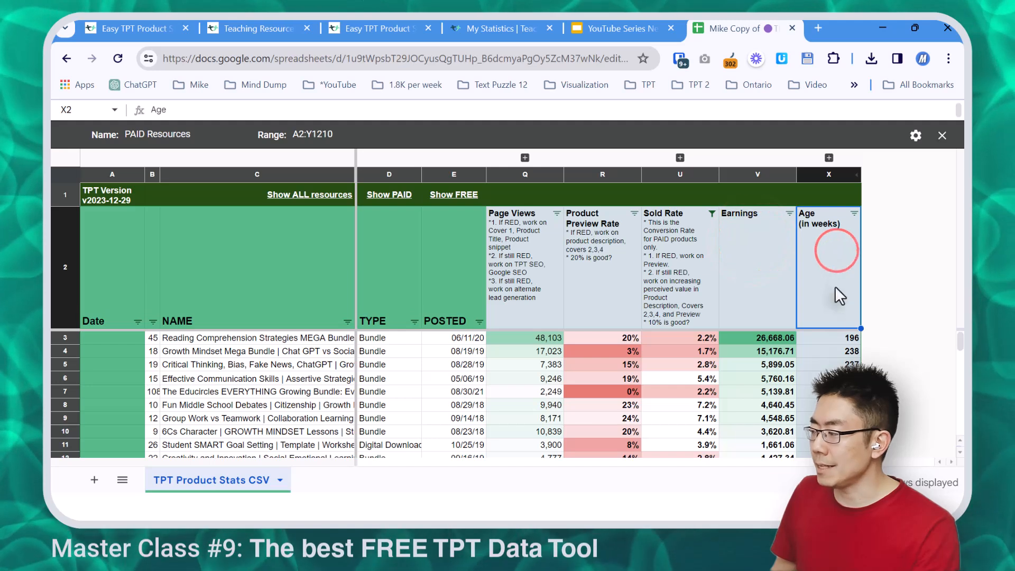
click(840, 337)
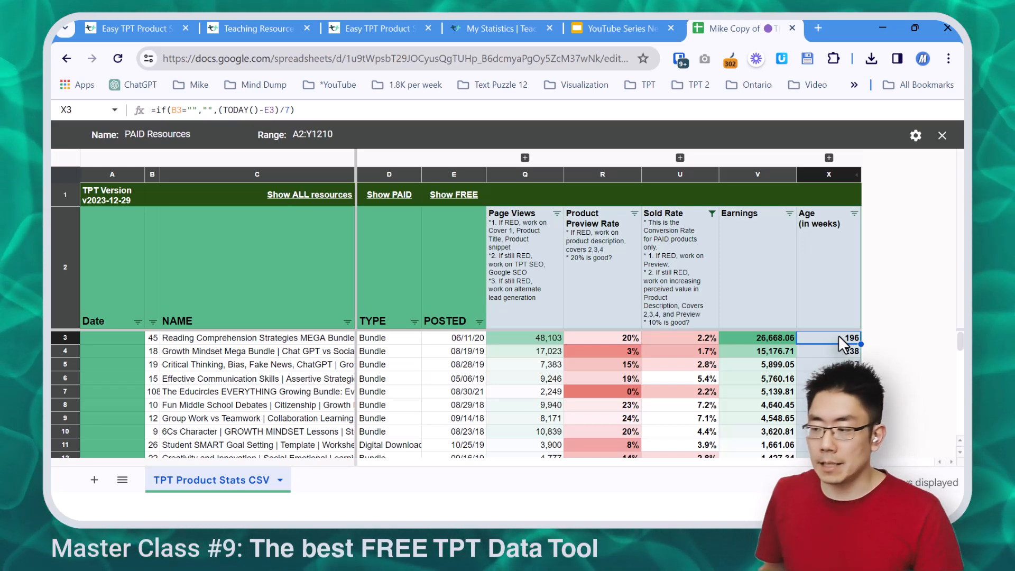
click(474, 339)
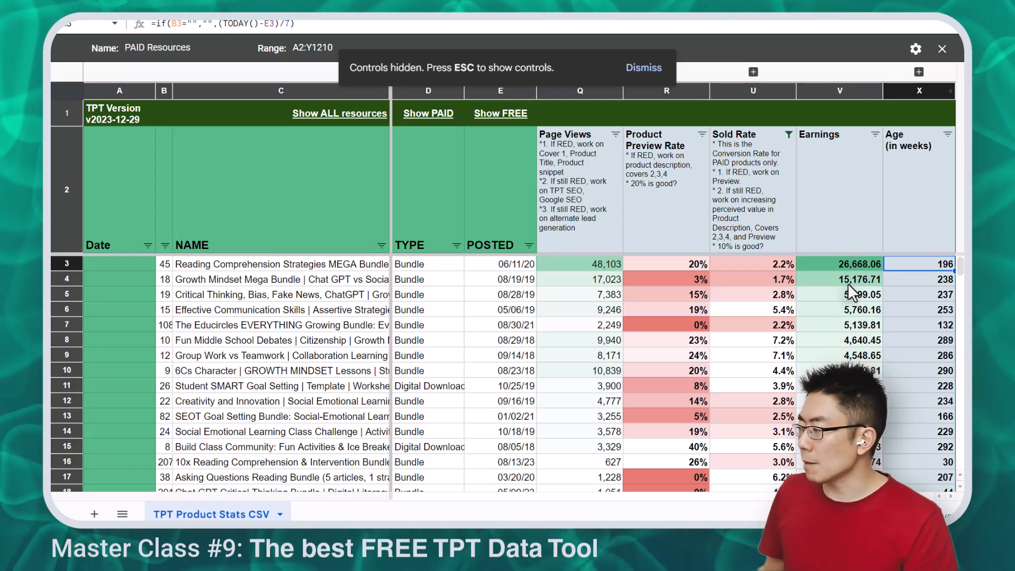
Compare total earnings and age in weeks between the Reading Comprehension Strategies MEGA Bundle and the Growth Mindset Mega Bundle
click(840, 264)
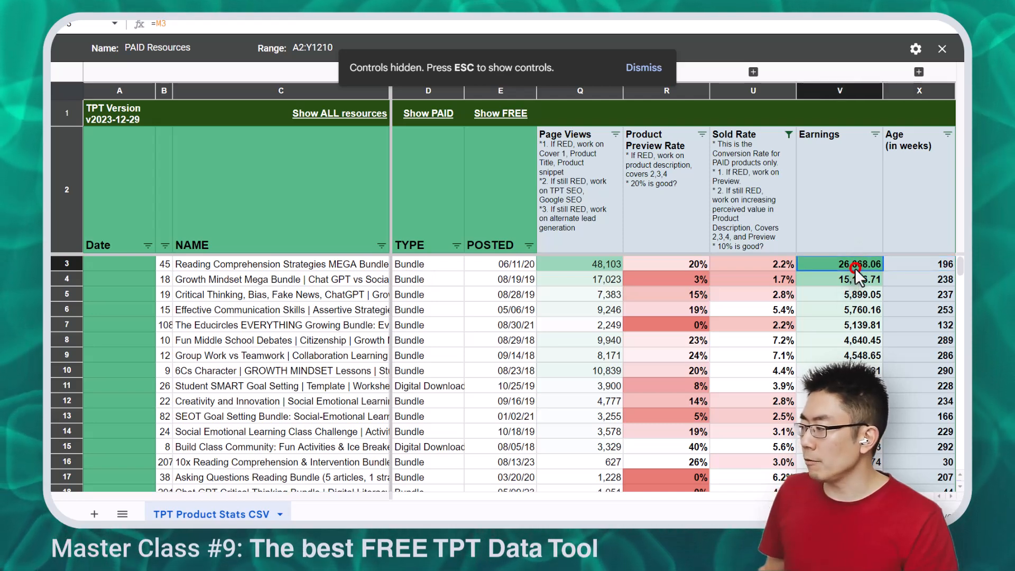
click(933, 264)
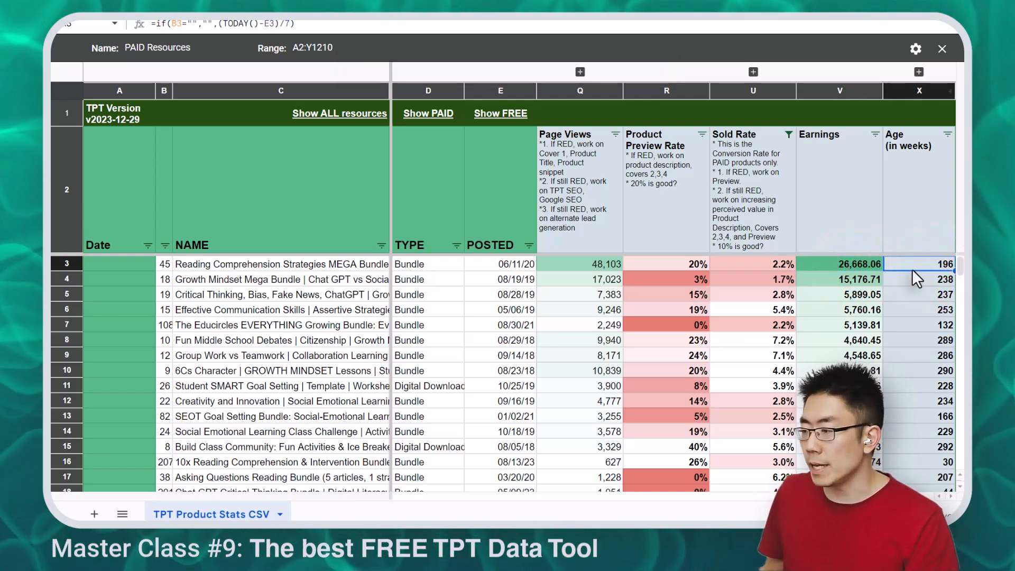
click(340, 279)
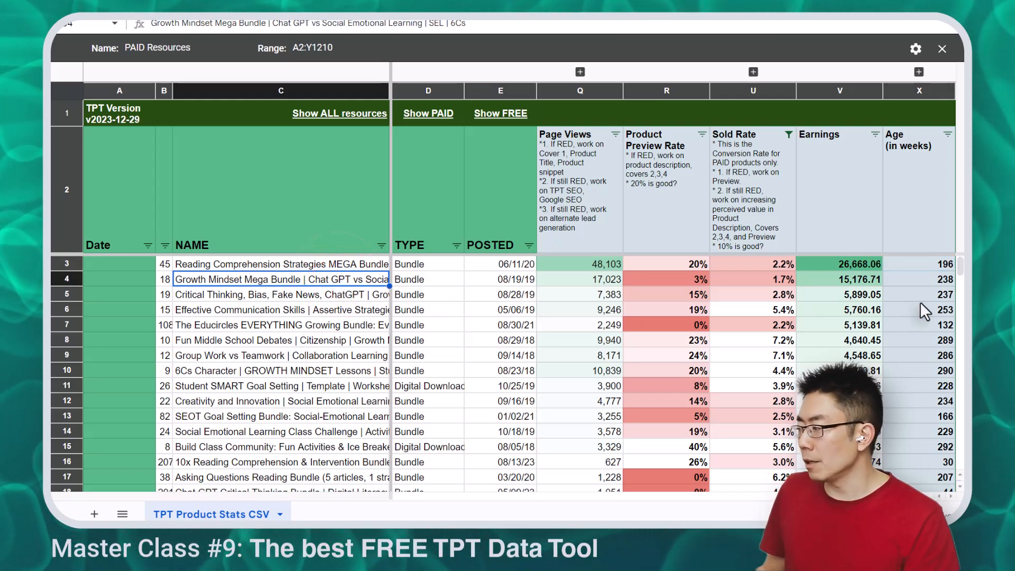
click(913, 283)
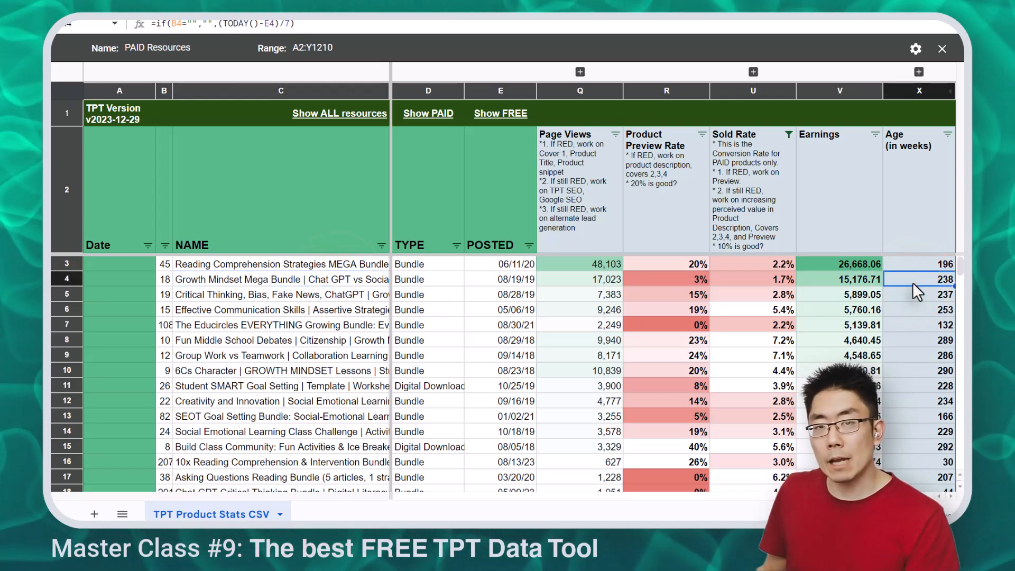
click(851, 284)
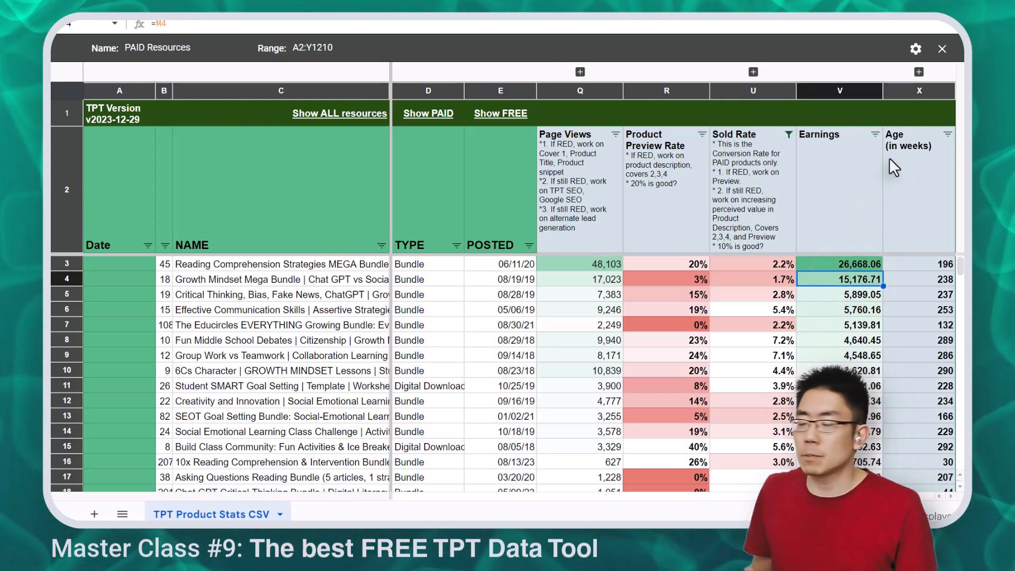
Expand the hidden Earnings (per week) column and check its values for the two highest-earning bundles
click(919, 72)
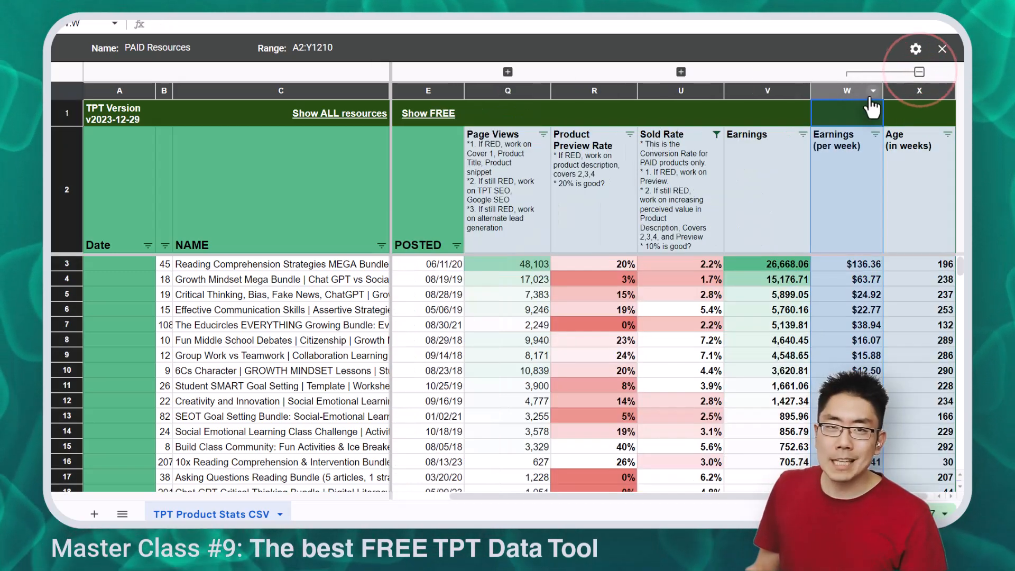
click(842, 174)
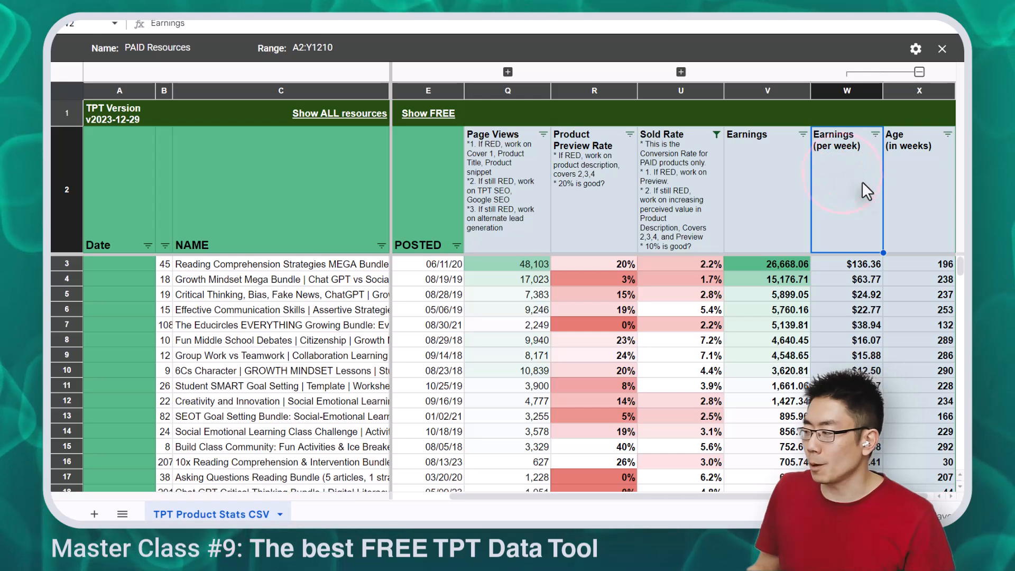
key(Down)
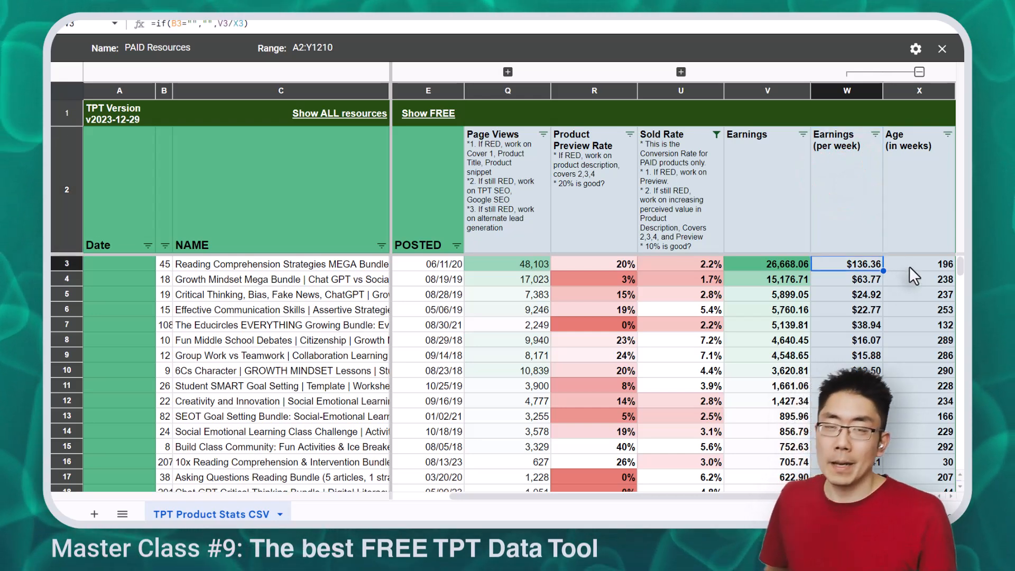
click(874, 280)
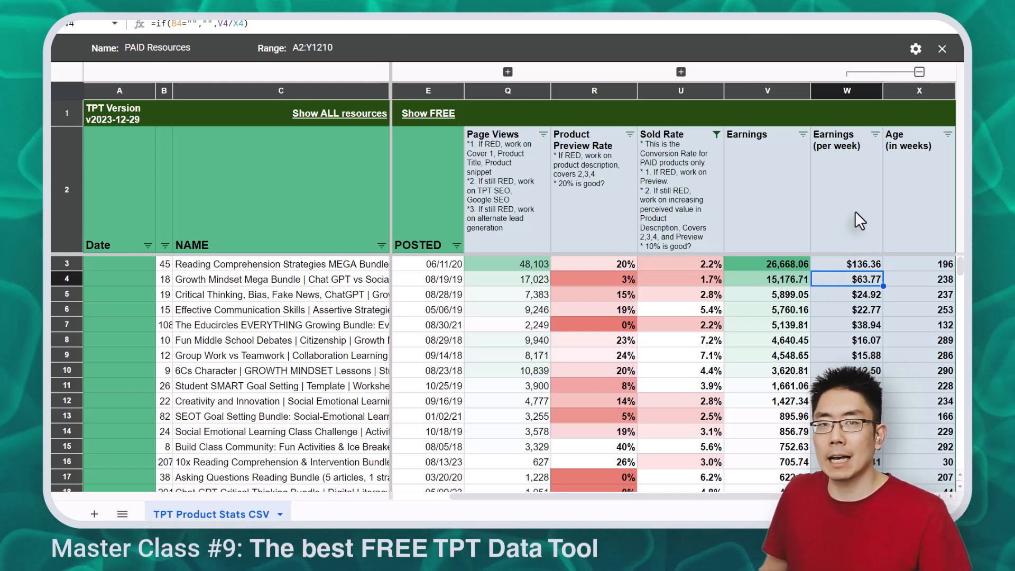
Sort the paid resources by Earnings (per week) in descending order and select the top product's weekly earnings
click(875, 134)
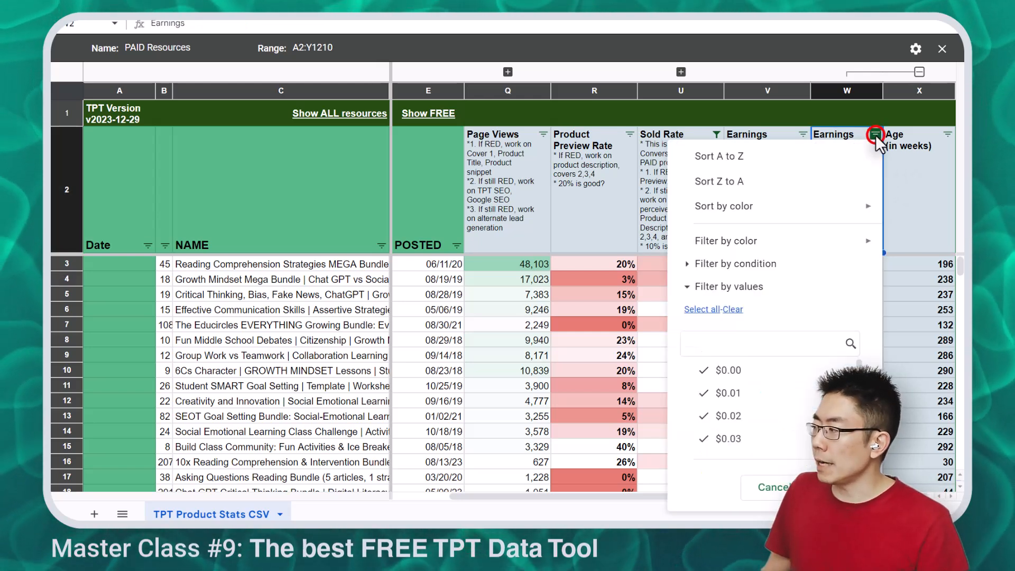
click(766, 185)
click(874, 260)
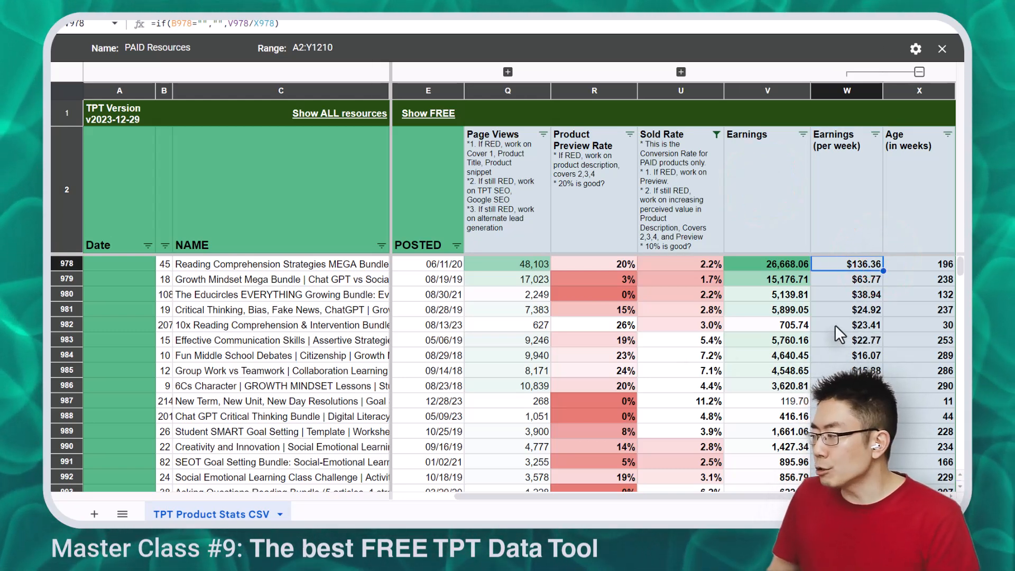
Compare age in weeks and weekly earnings of the 10x Reading Comprehension & Intervention Bundle and the New Term, New Unit, New Day Resolutions bundle
click(303, 326)
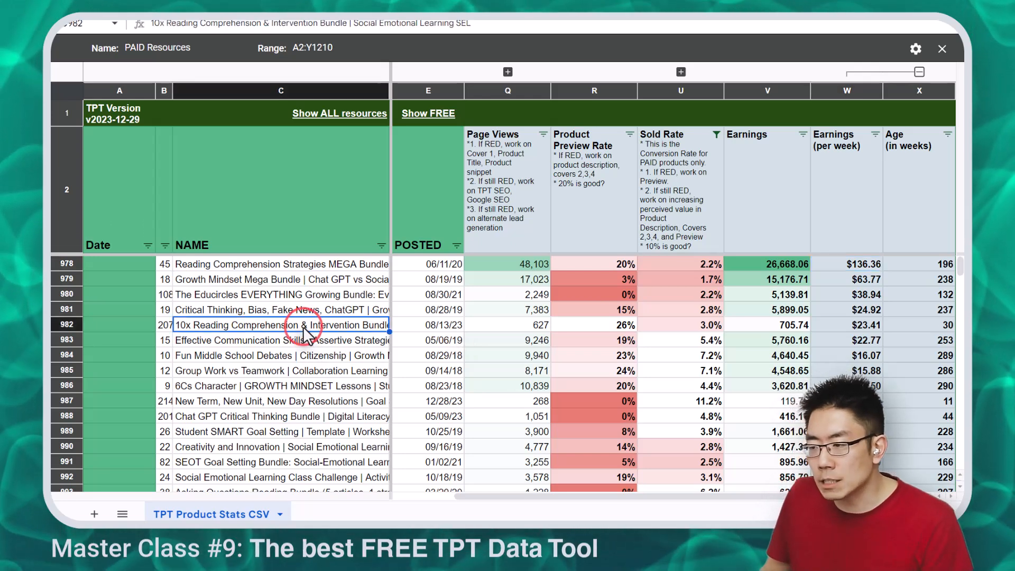
click(920, 323)
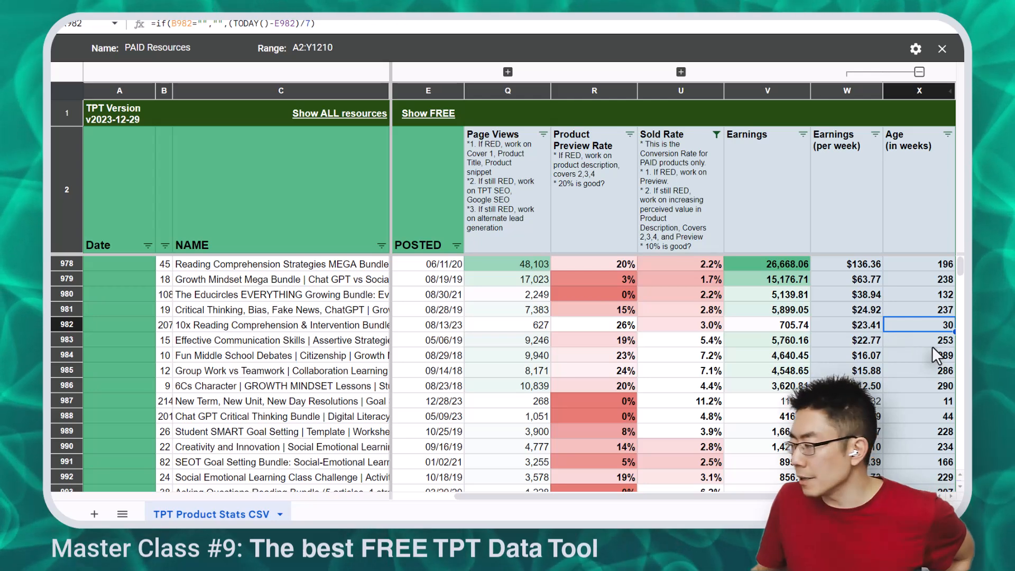
click(949, 390)
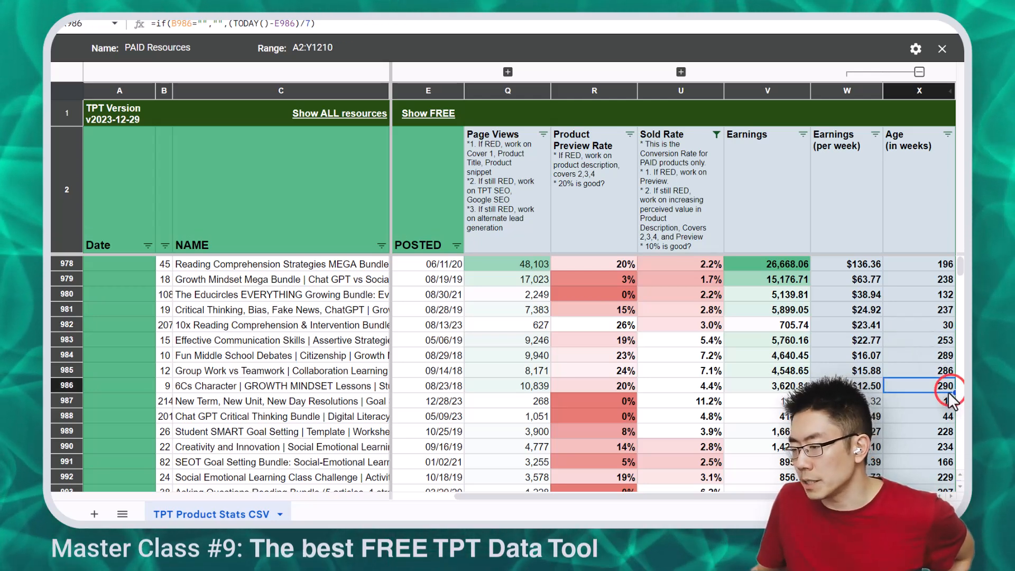
double_click(918, 399)
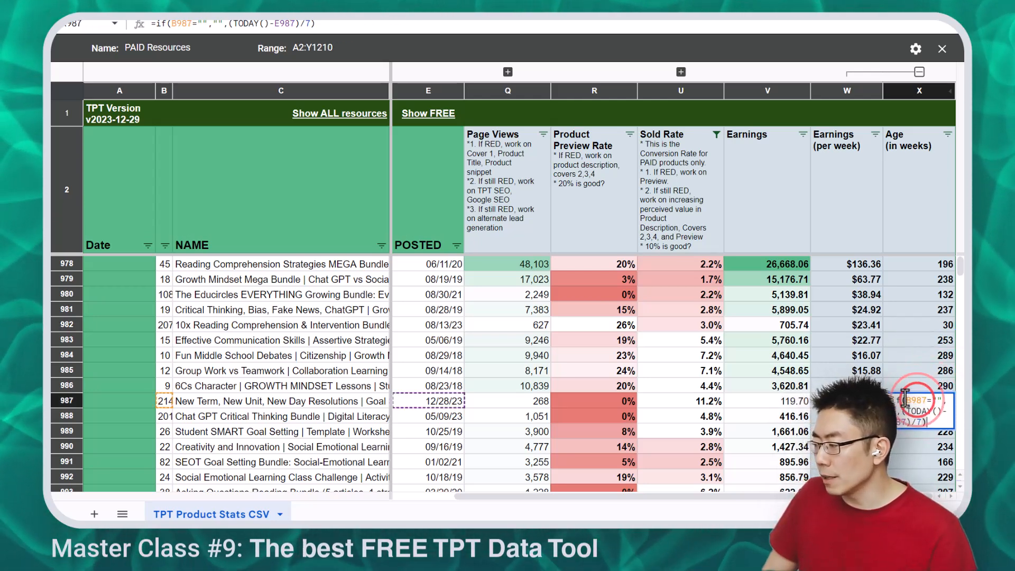
click(354, 403)
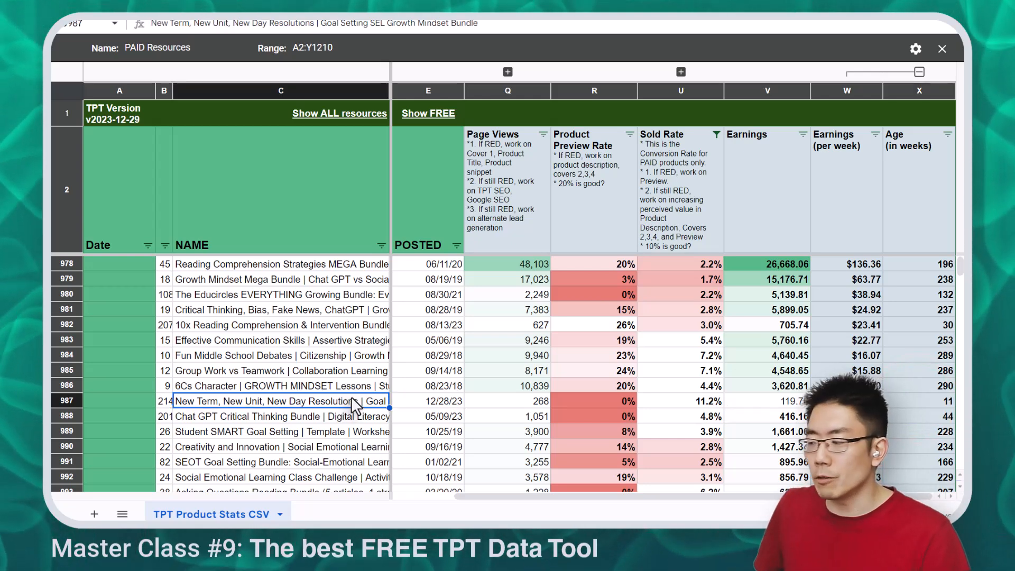
click(877, 402)
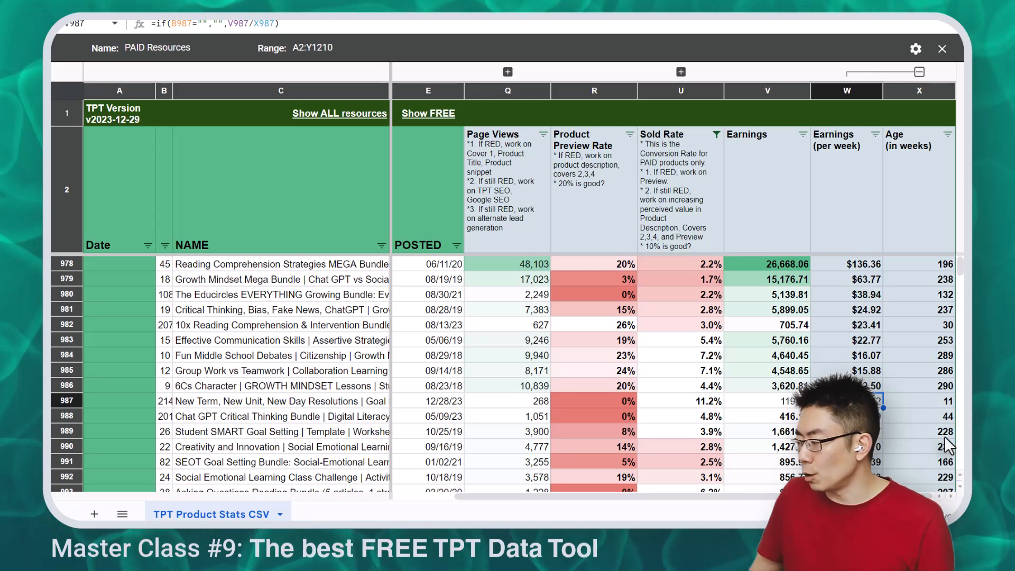
click(916, 324)
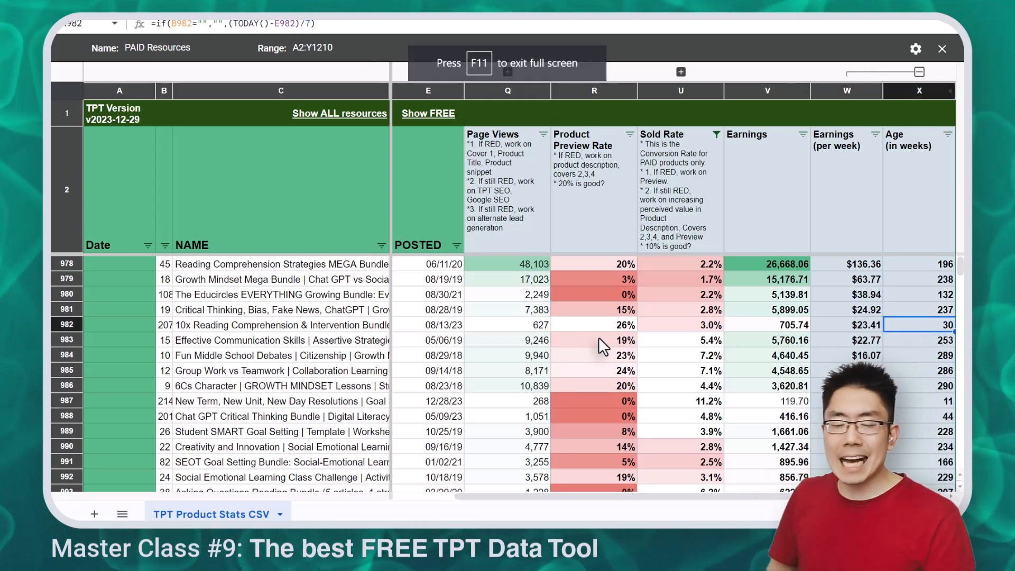
Look up the "10x Reading Comprehension & Intervention Bundle | Social Emotional Learning SEL" listing on TPT and return to the full-screen statistics spreadsheet
click(302, 325)
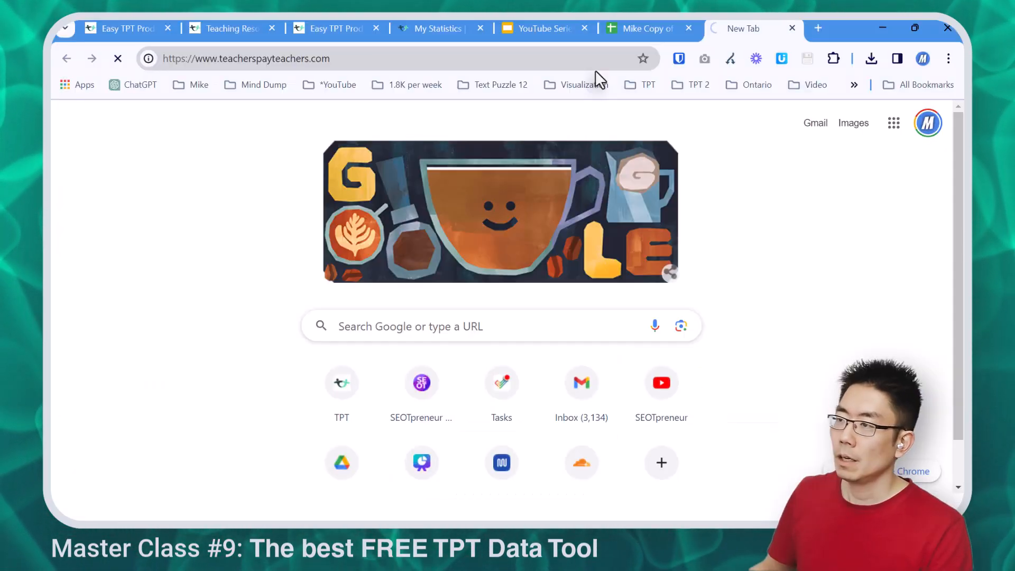
click(619, 135)
text(10x Reading Comprehension & Intervention Bundle | Social Emotional Learning SEL)
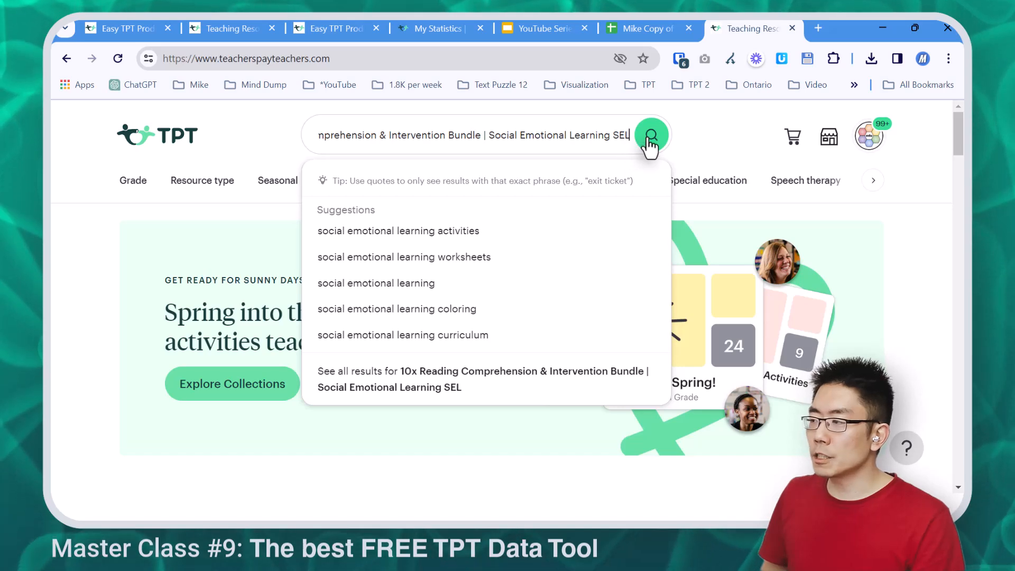
click(650, 137)
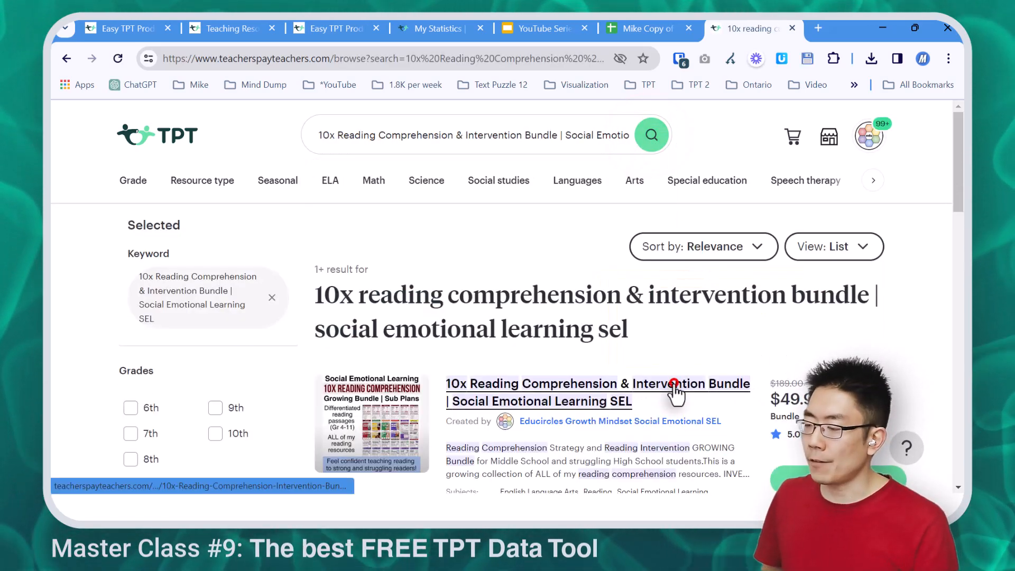
click(675, 386)
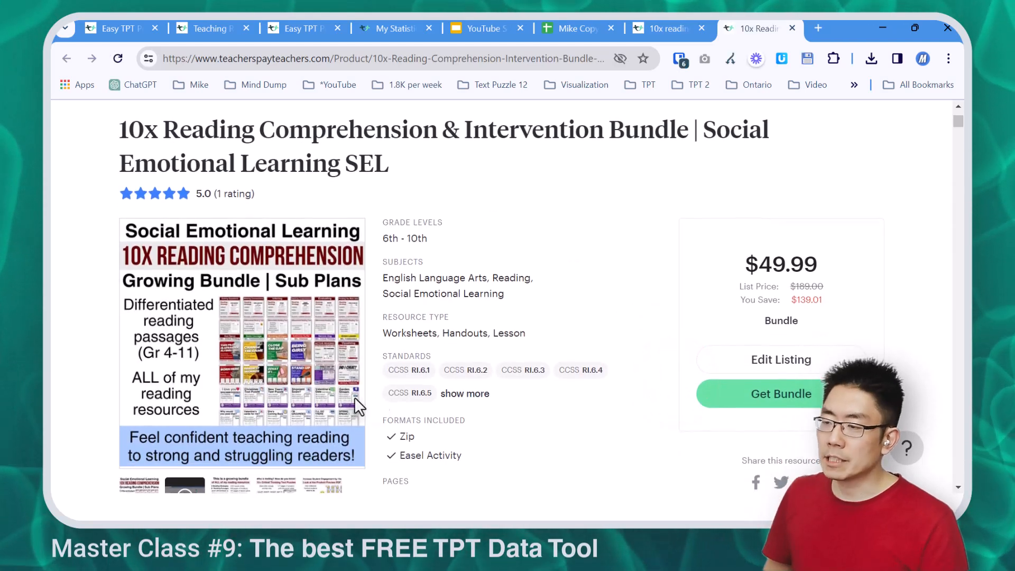
click(561, 38)
key(F11)
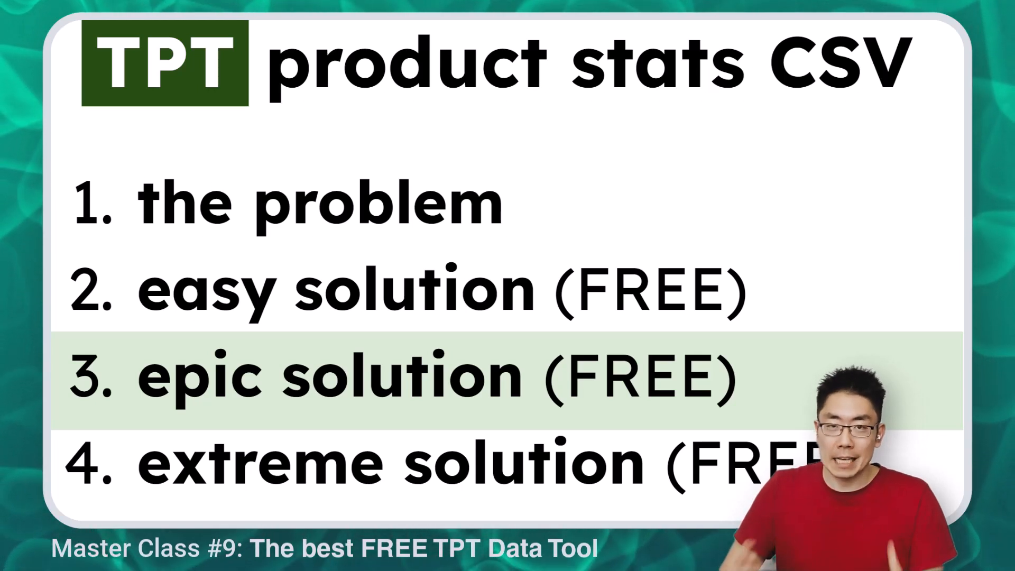
click(956, 387)
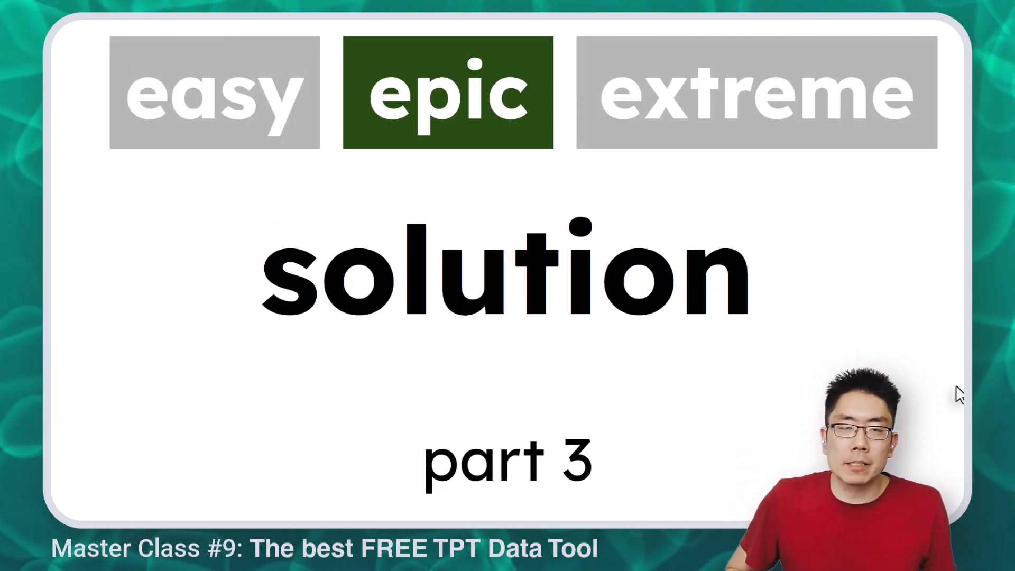
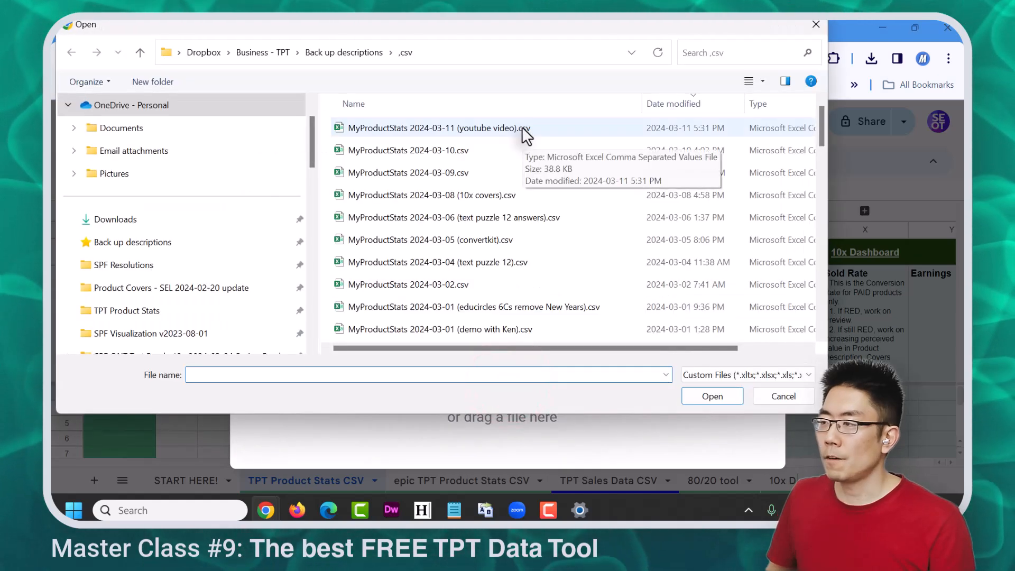
Import "MyProductStats 2024-03-11 (youtube video).csv" into the TPT Product Stats CSV sheet, replacing data at the selected cell B3
double_click(521, 130)
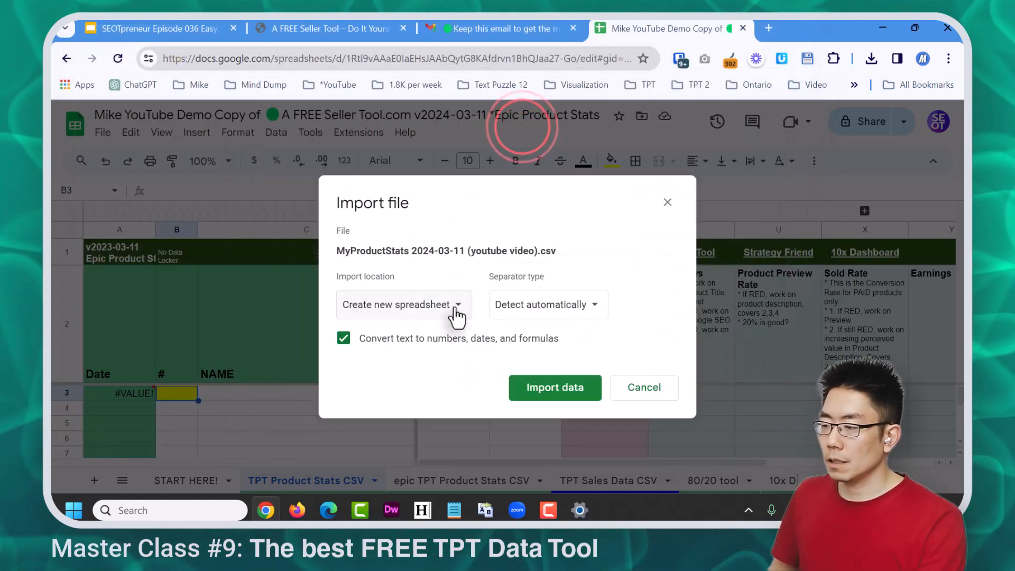
click(457, 309)
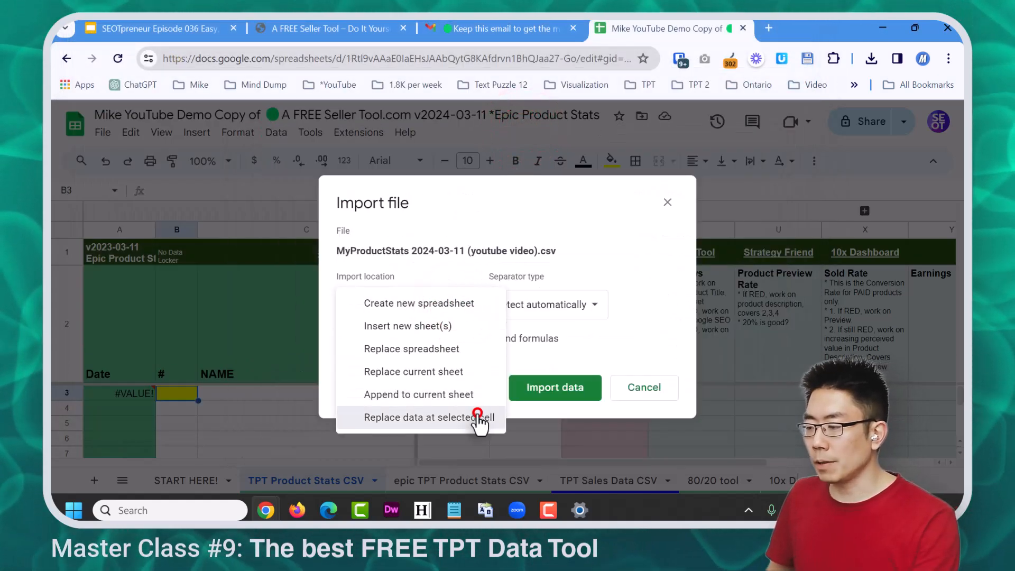
click(478, 417)
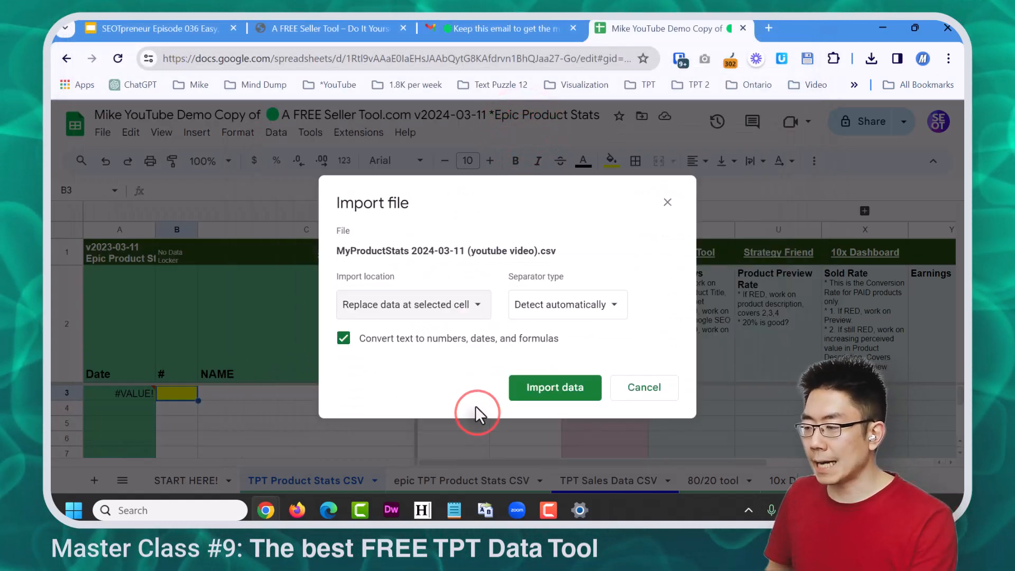
click(563, 389)
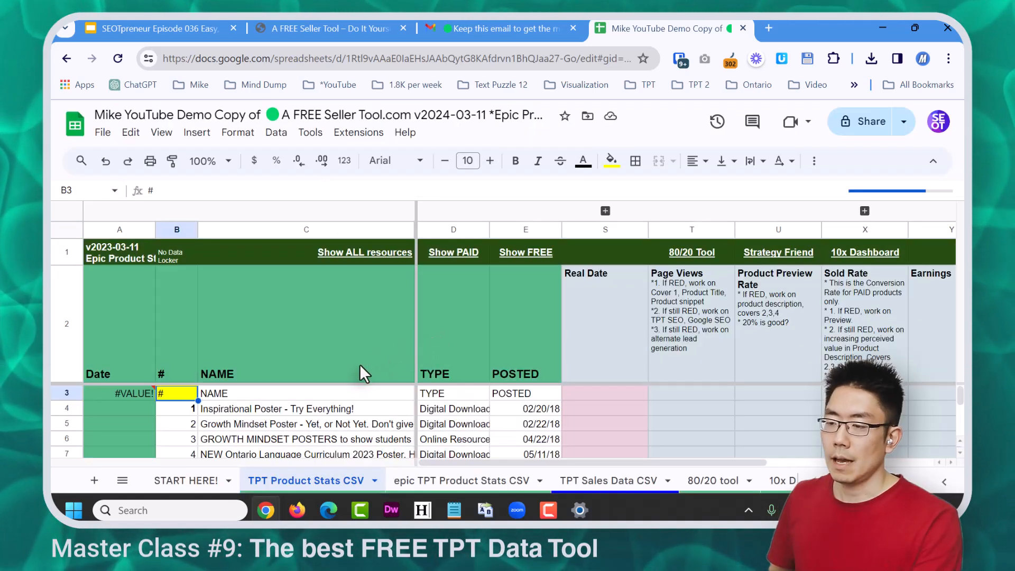
Delete the extra imported header row, row 3, from the TPT Product Stats CSV sheet
click(240, 423)
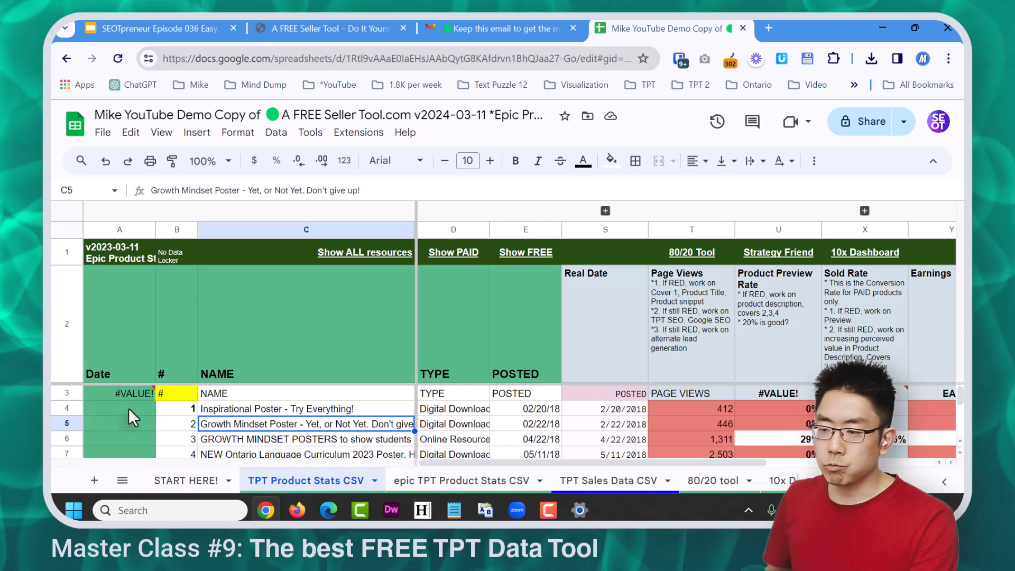
right_click(67, 392)
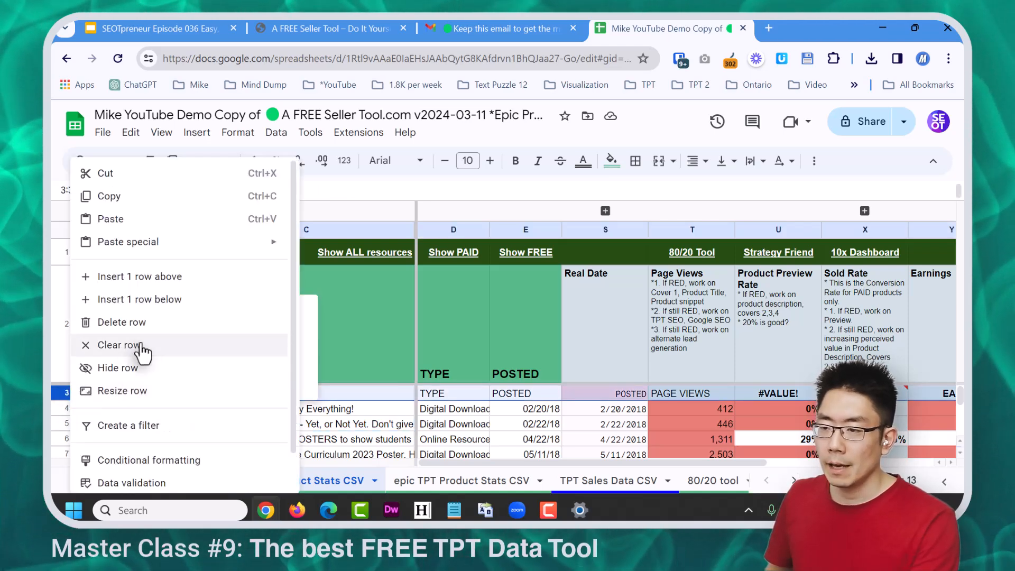
click(157, 322)
Hide the spreadsheet controls and show the browser in full screen to see more product rows
click(161, 132)
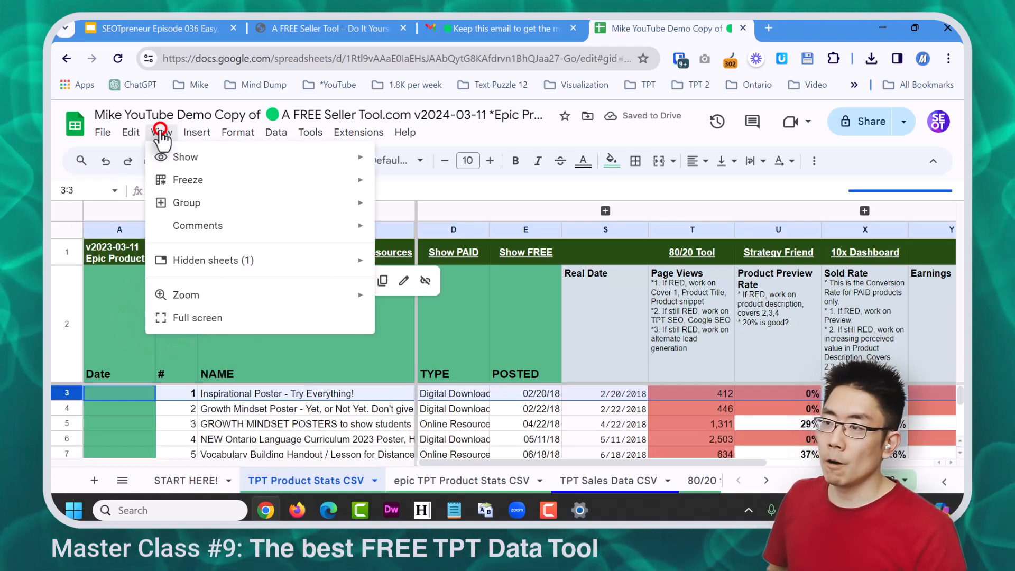
click(235, 317)
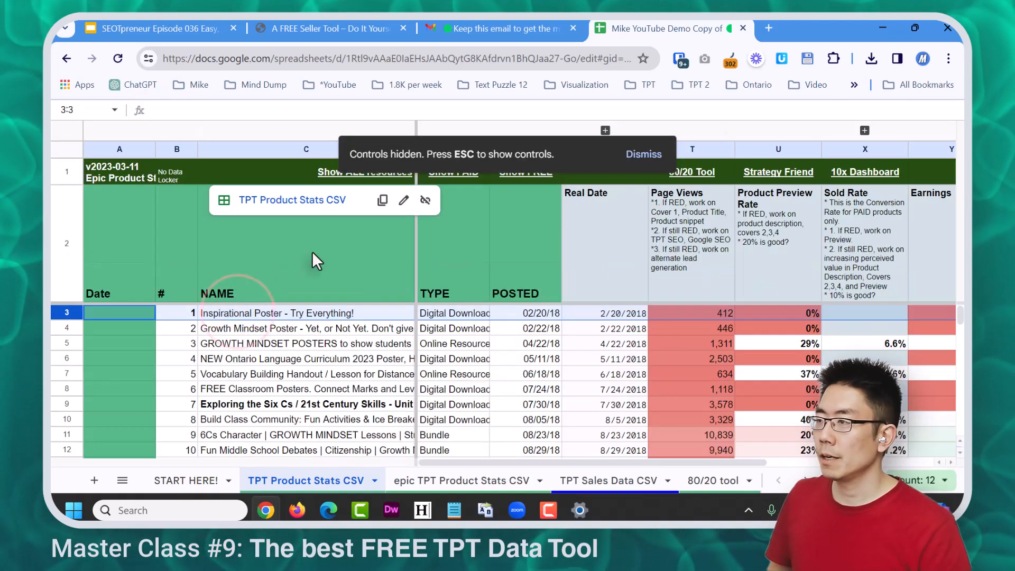
click(948, 58)
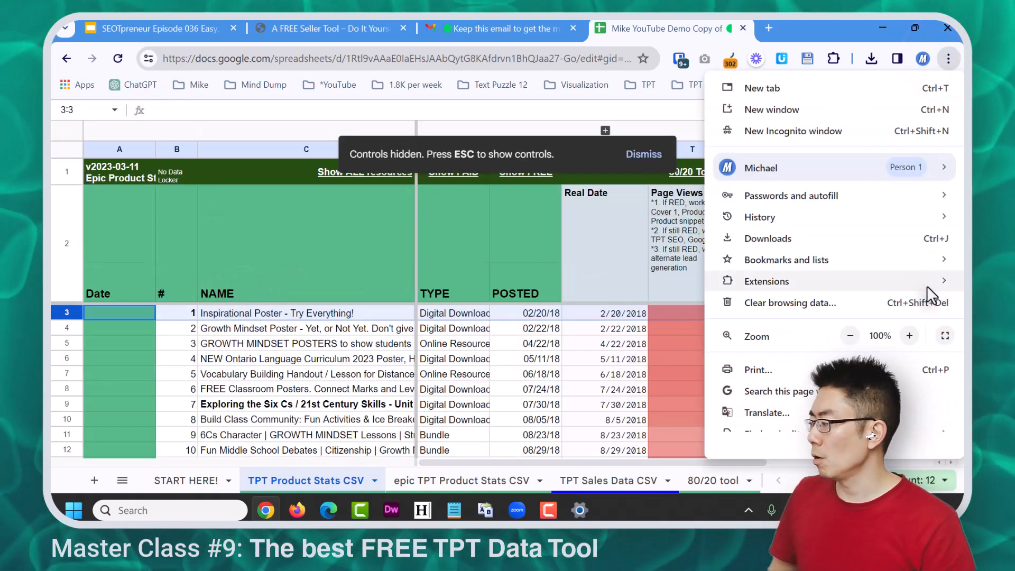
click(945, 336)
click(394, 242)
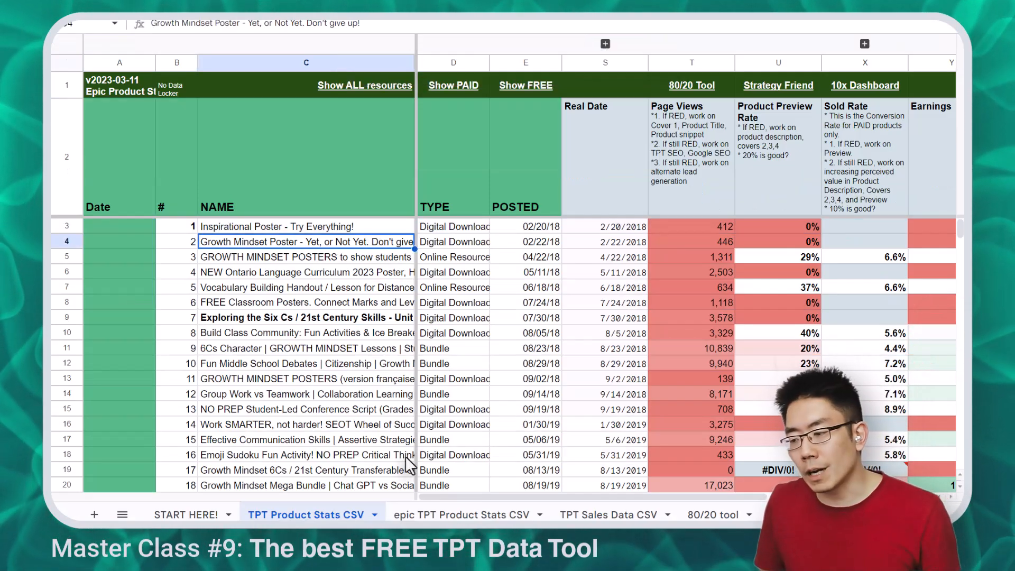
Review the DATA LOCKER instructions on the START HERE! sheet and open the epic TPT Product Stats CSV sheet
click(510, 513)
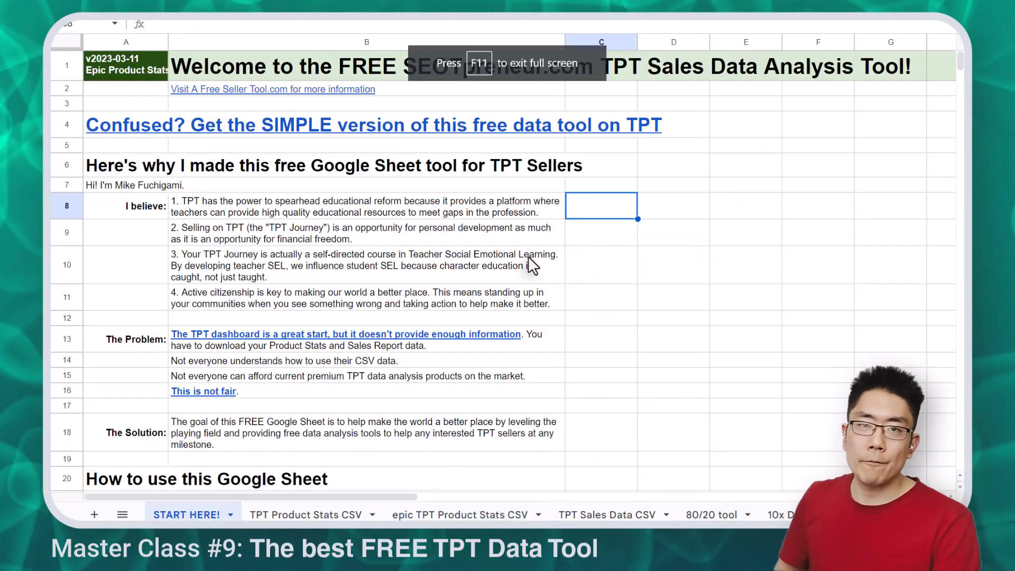
scroll(165, 395, down, 1)
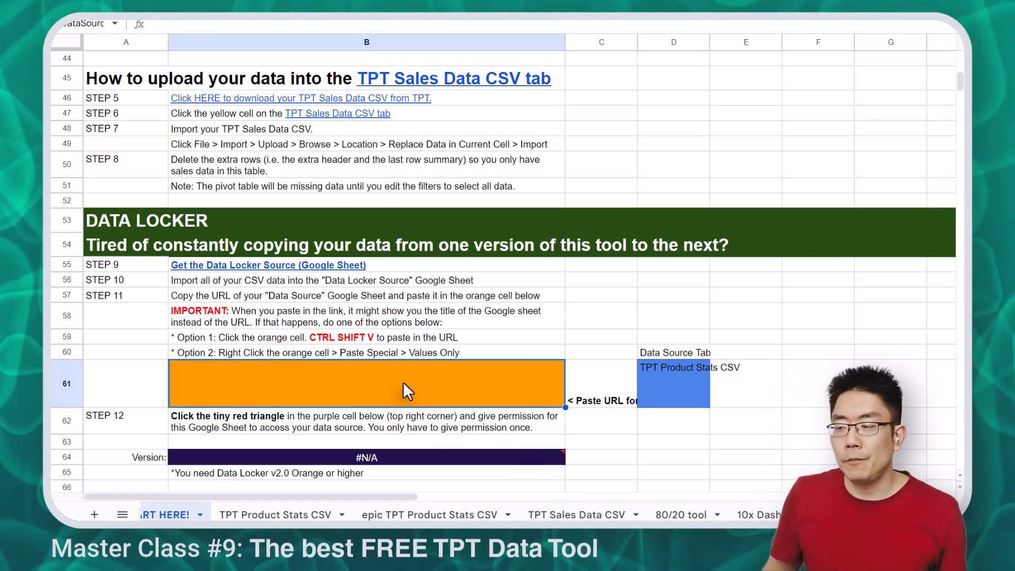
click(446, 514)
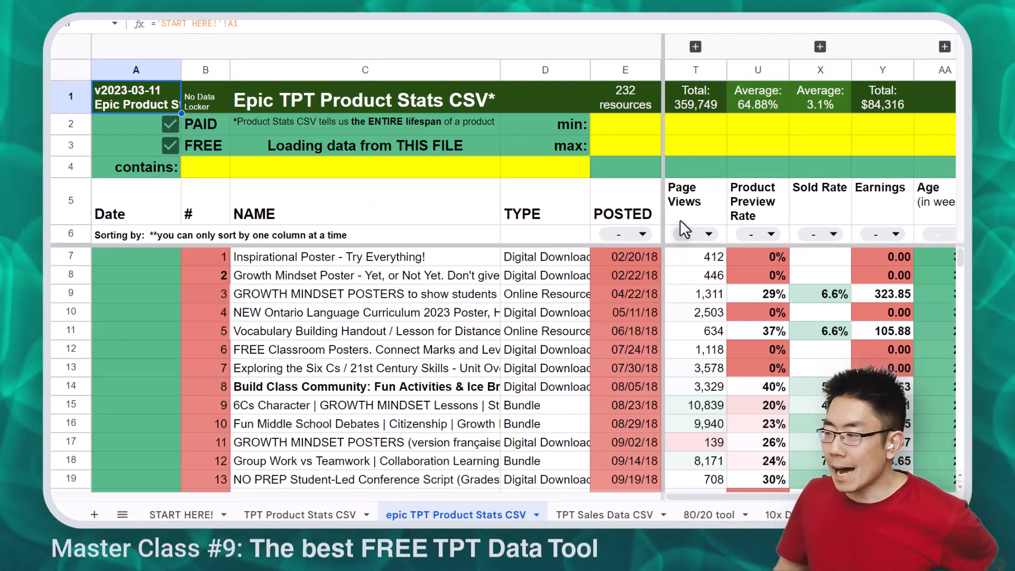
Check the page view total and preview rate average, excluding the FREE resources and including them again
click(696, 103)
click(753, 92)
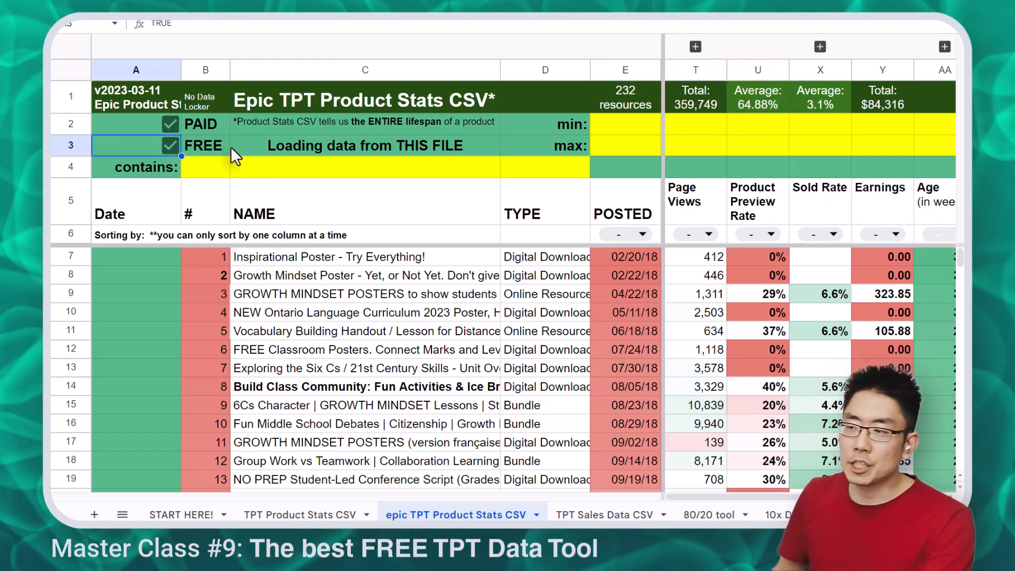
click(168, 144)
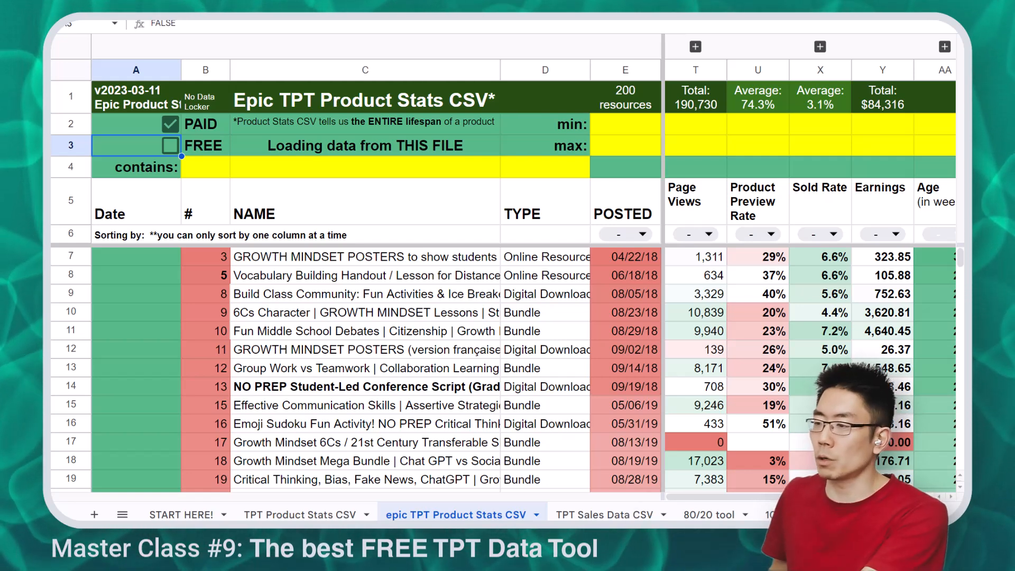
click(169, 145)
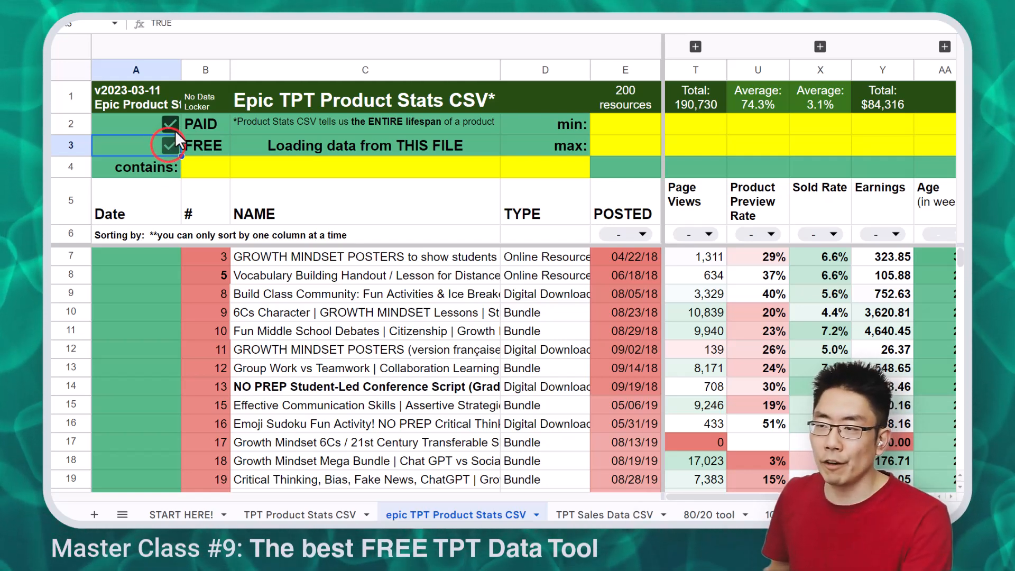
Exclude the PAID resources to view only the free ones, and switch the filters to show only PAID resources
click(173, 120)
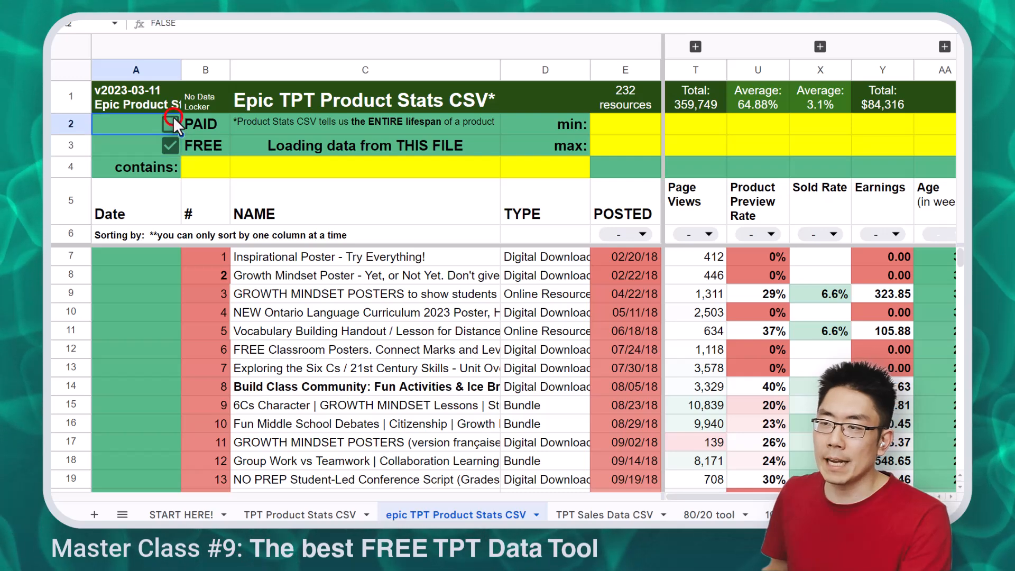
click(167, 143)
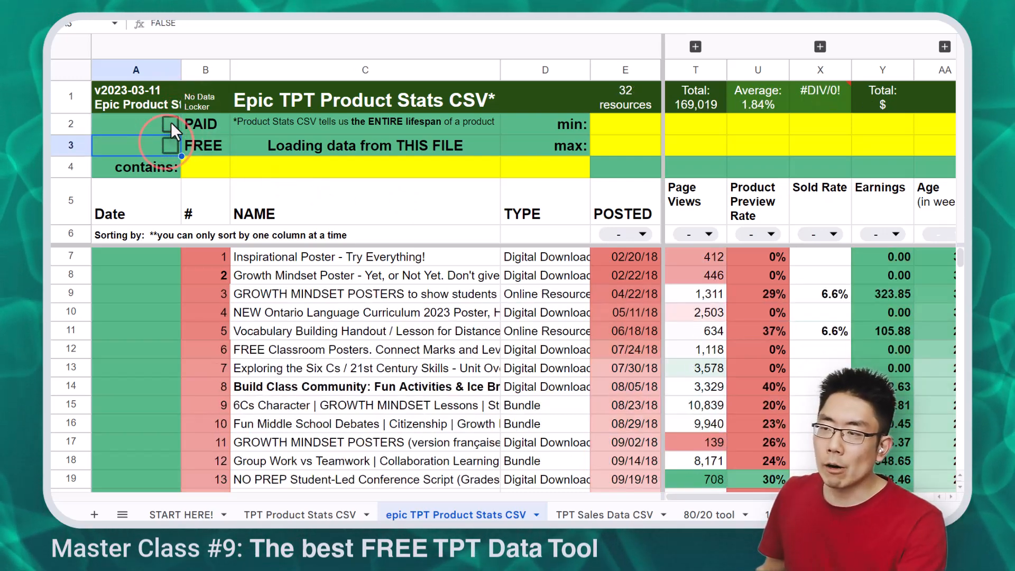
click(172, 122)
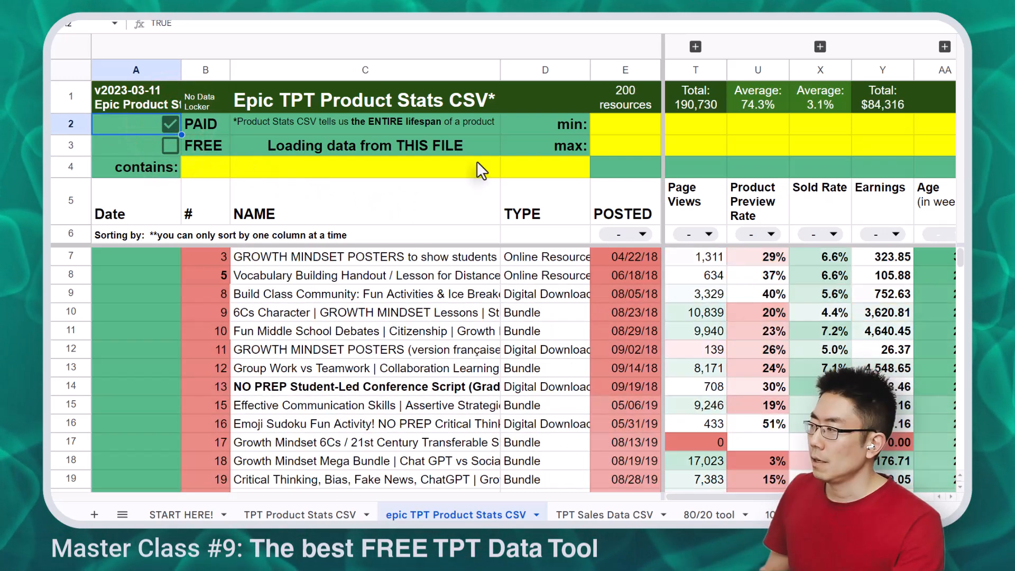
Move across the summary columns to Age (in weeks) and expand the hidden Wishlist Rate and Download Rate columns
click(695, 46)
key(Right)
key(Right)
key(Right)
key(Right)
key(Right)
key(Right)
key(Right)
key(Right)
key(Right)
key(Right)
key(Right)
key(Right)
key(Right)
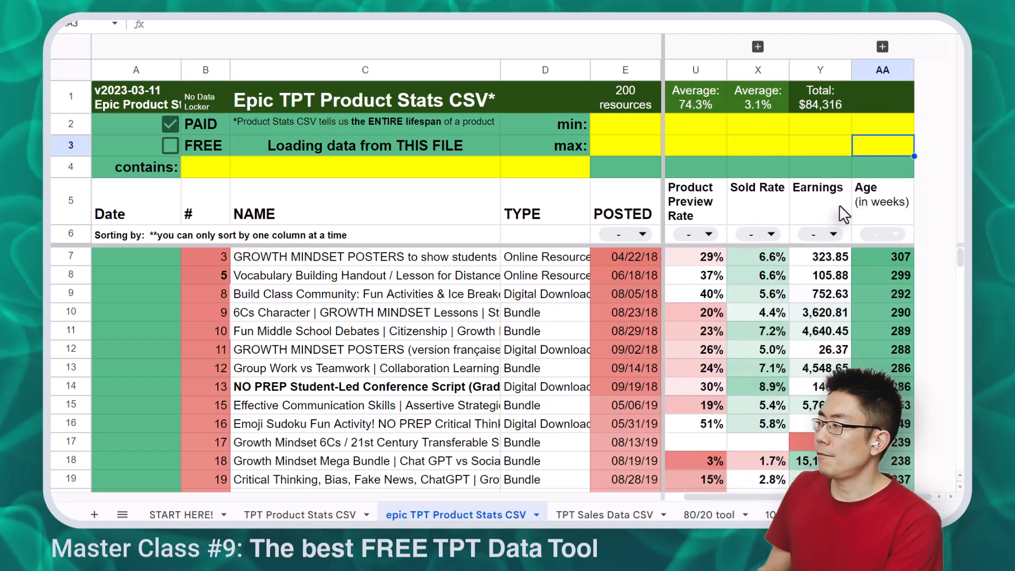
click(882, 46)
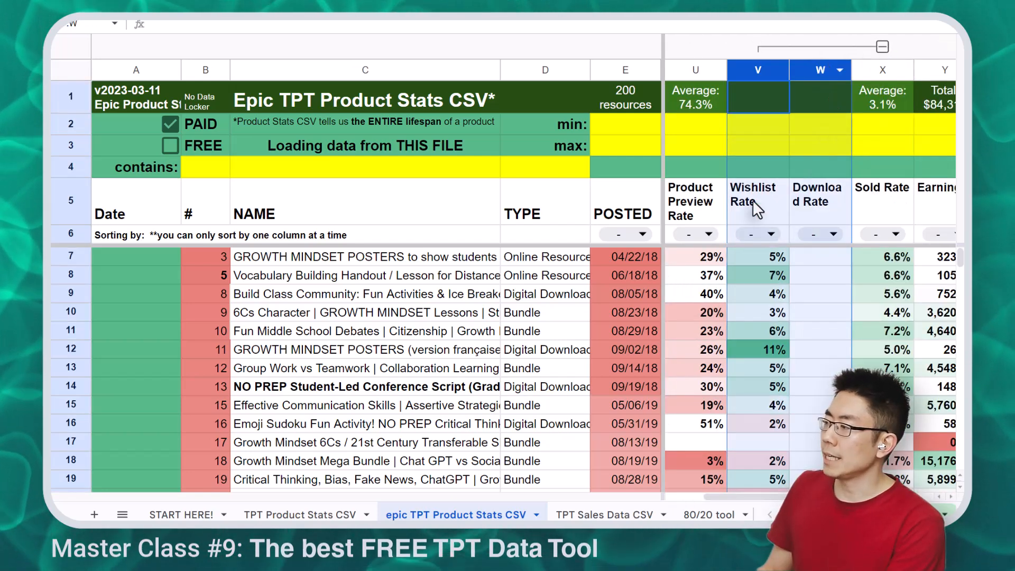
Collapse the Wishlist Rate and Download Rate columns, and briefly expand the hidden Earnings (per week) column
click(881, 48)
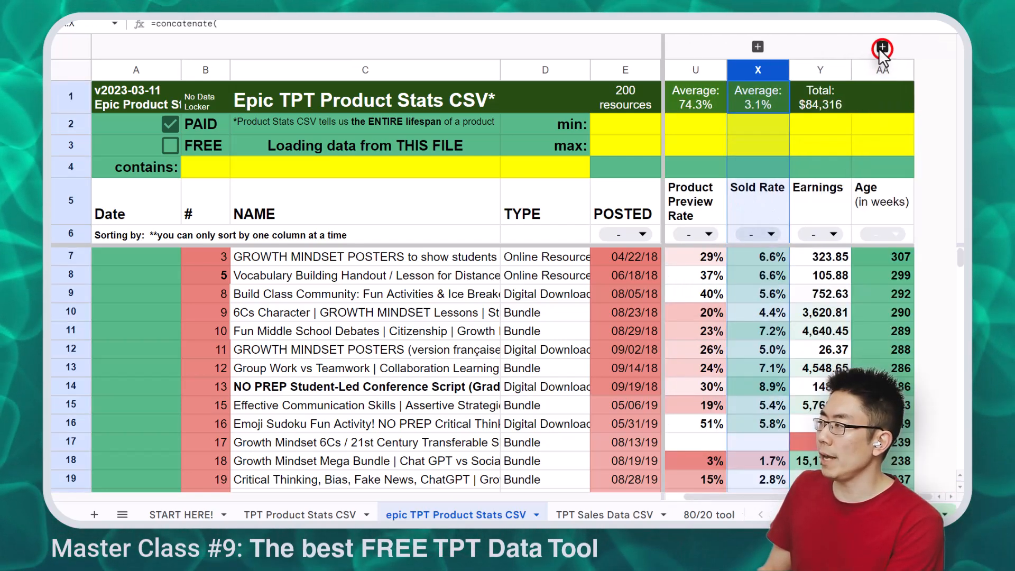
click(882, 47)
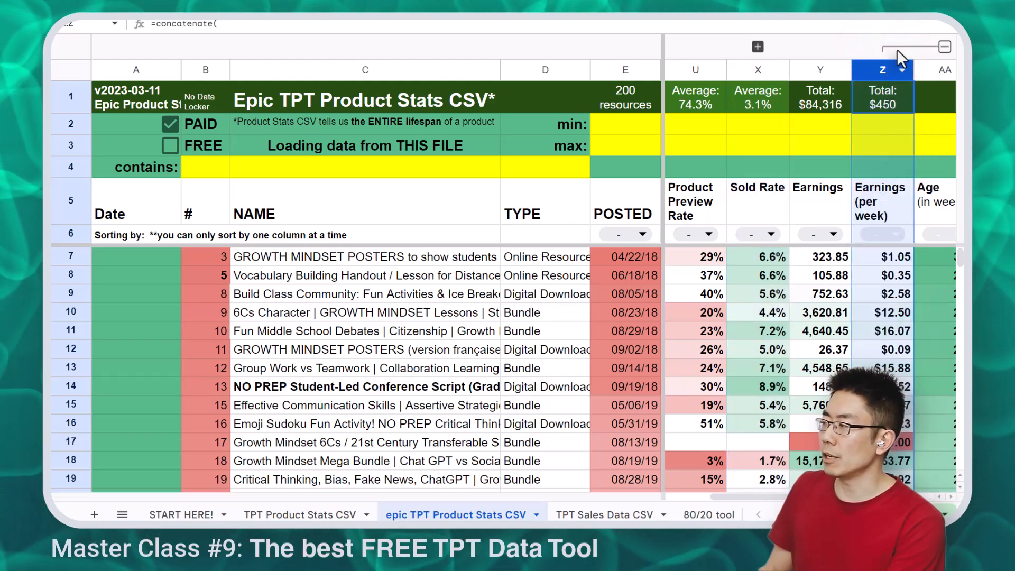
click(897, 45)
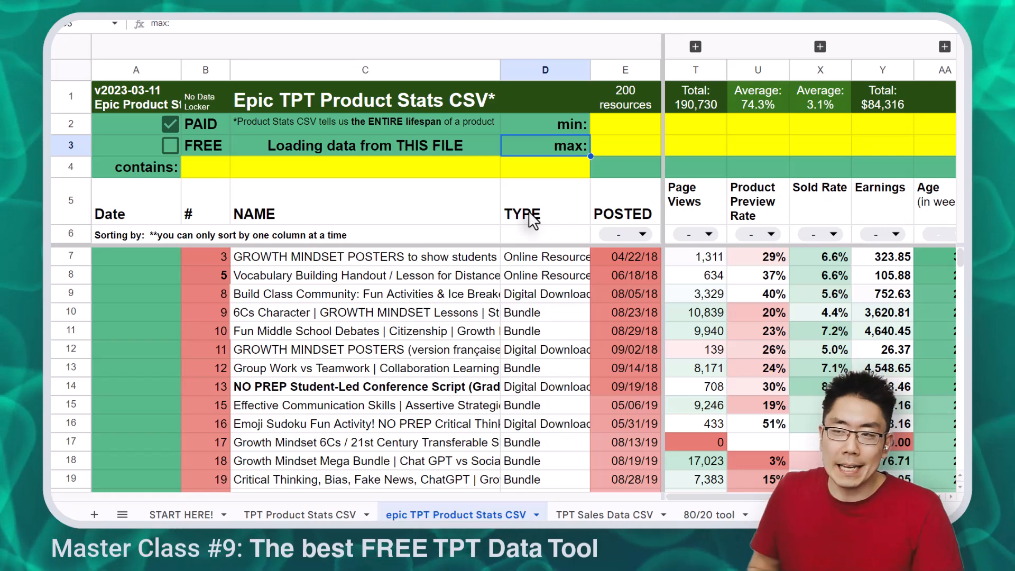
Filter the paid resources to those whose NAME contains "text puzzle"
click(224, 163)
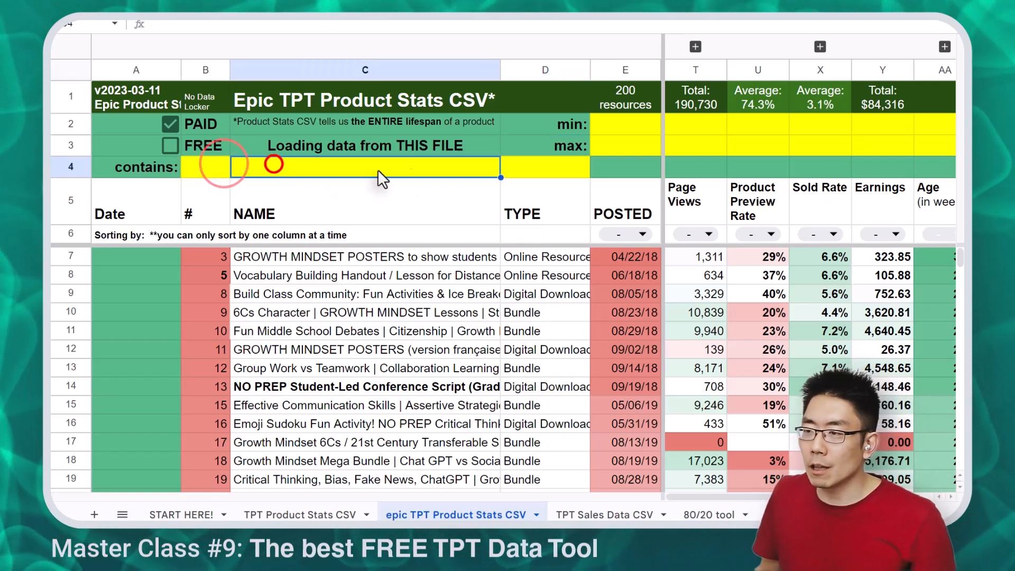
click(524, 167)
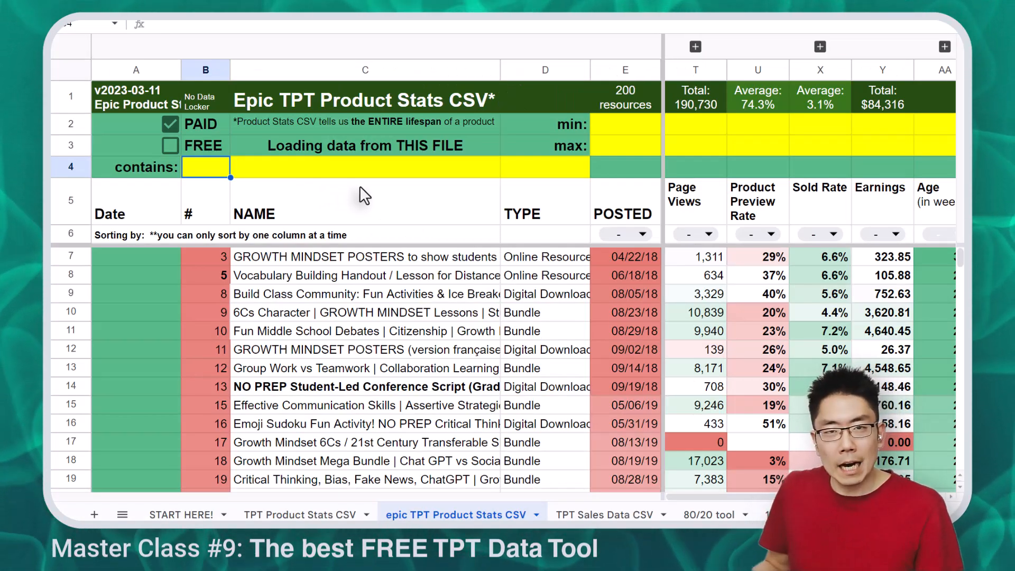
click(399, 165)
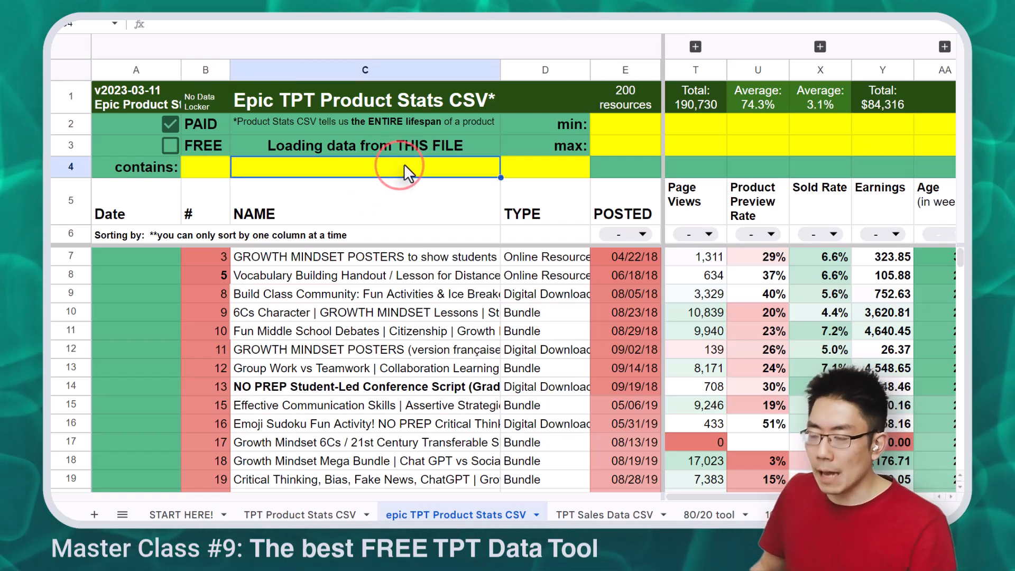
text(text puzzl)
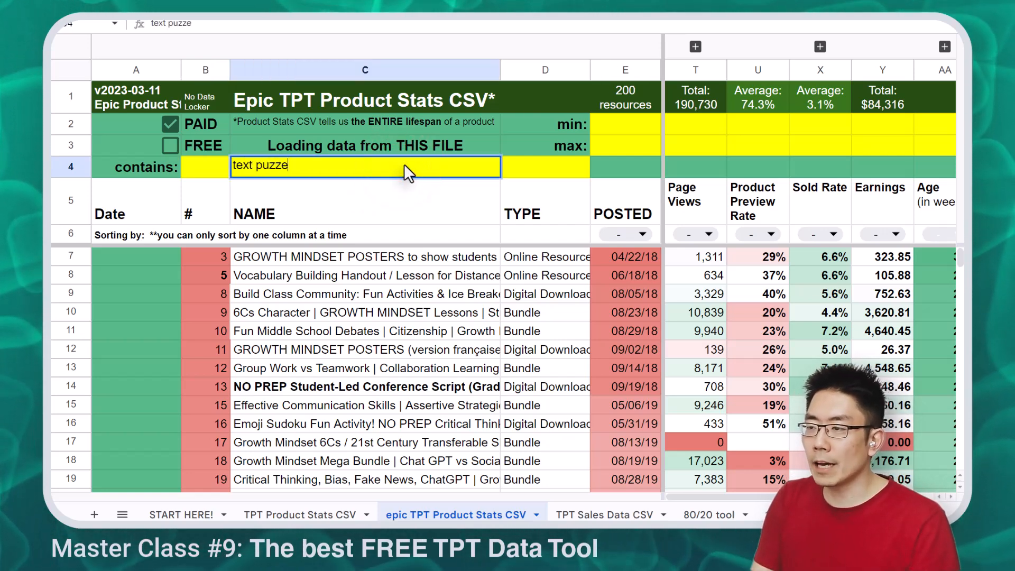
text(e)
key(Return)
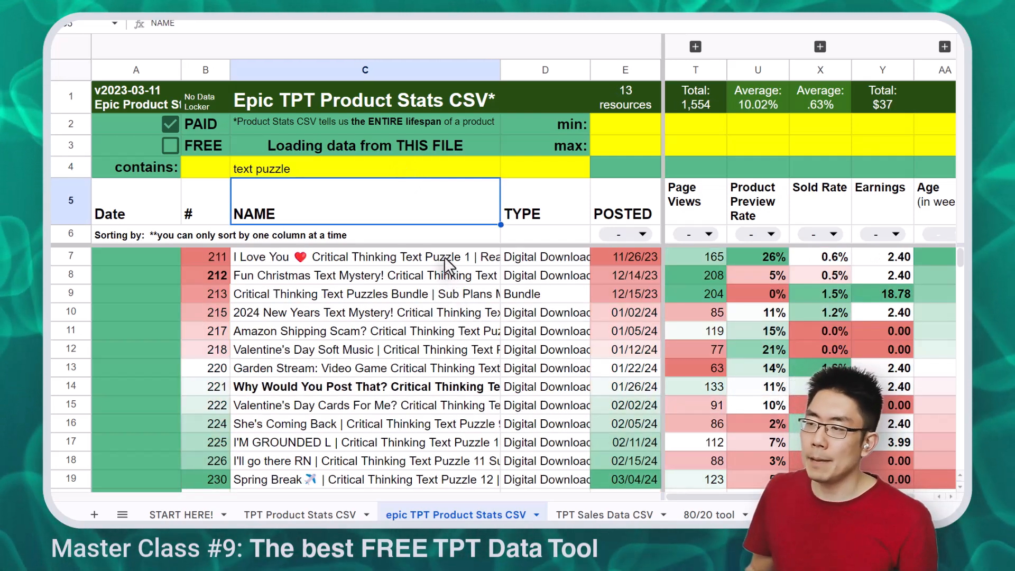
Check the POSTED dates of the first and last listed text puzzles, and sort the list by Earnings in descending order
click(453, 114)
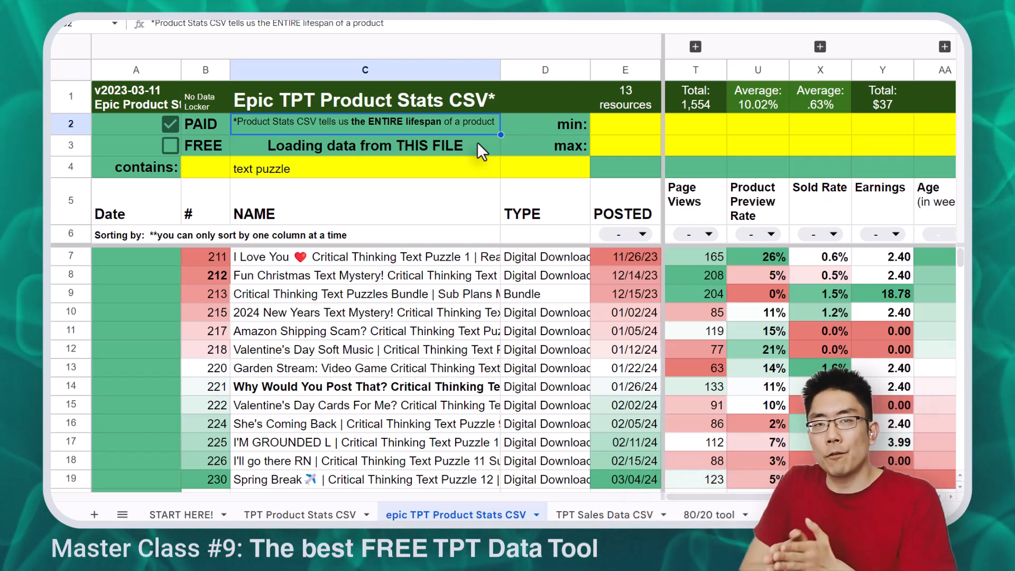
click(648, 256)
click(638, 478)
scroll(621, 448, up, 1)
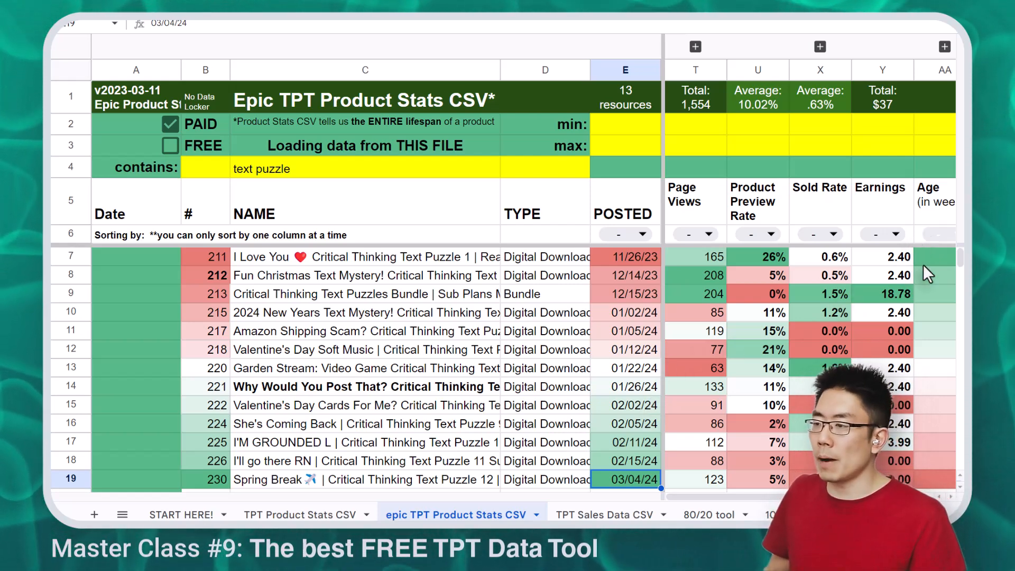
click(895, 234)
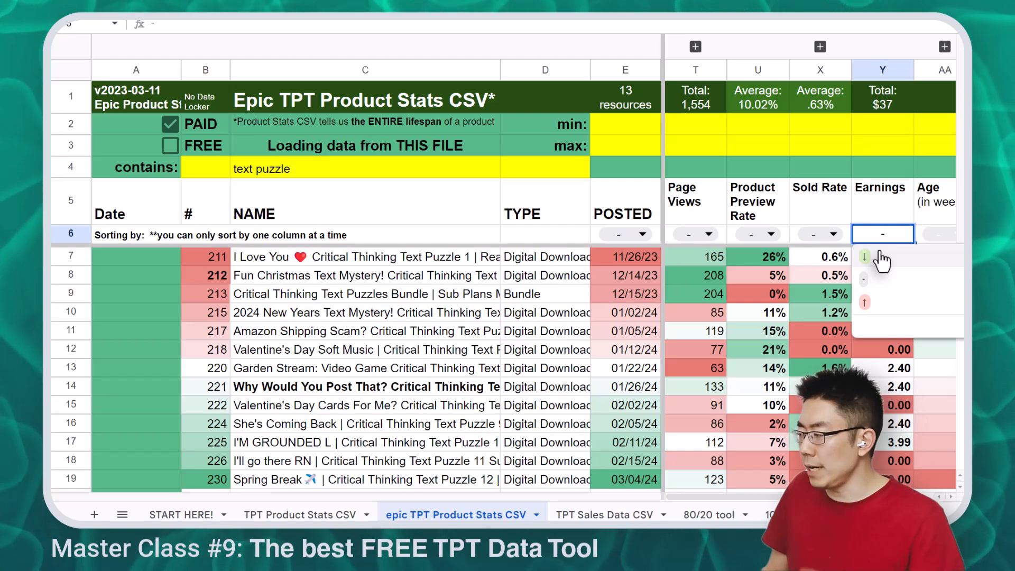
click(880, 258)
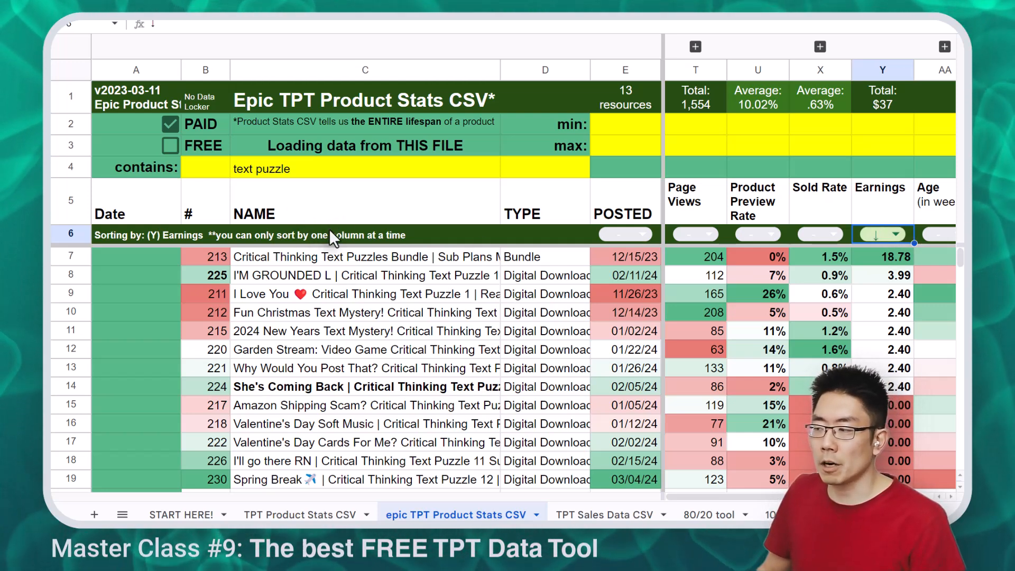
Try adding a descending Sold Rate sort alongside the Earnings sort, and set Sold Rate back to no sorting
click(833, 230)
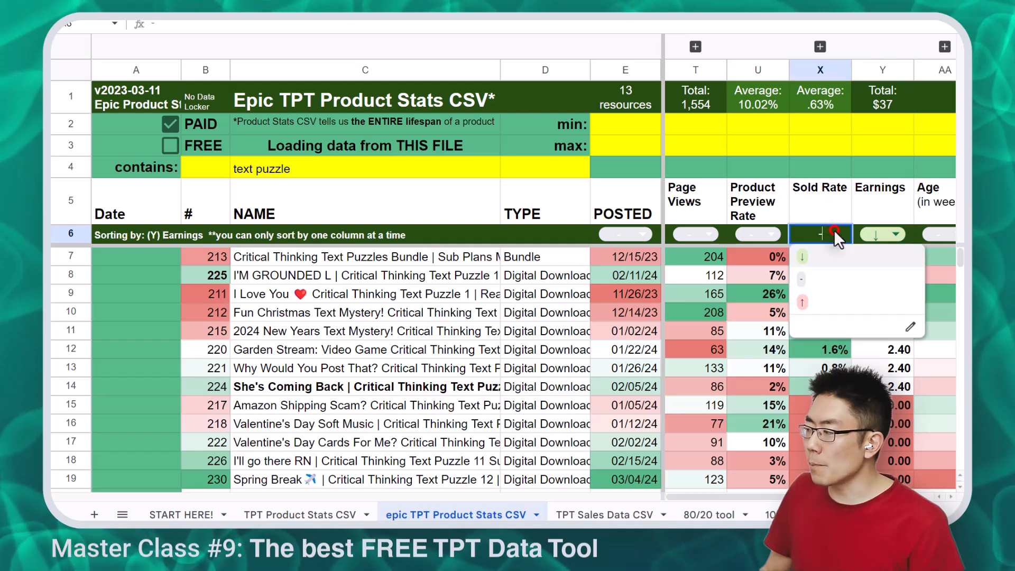
click(809, 252)
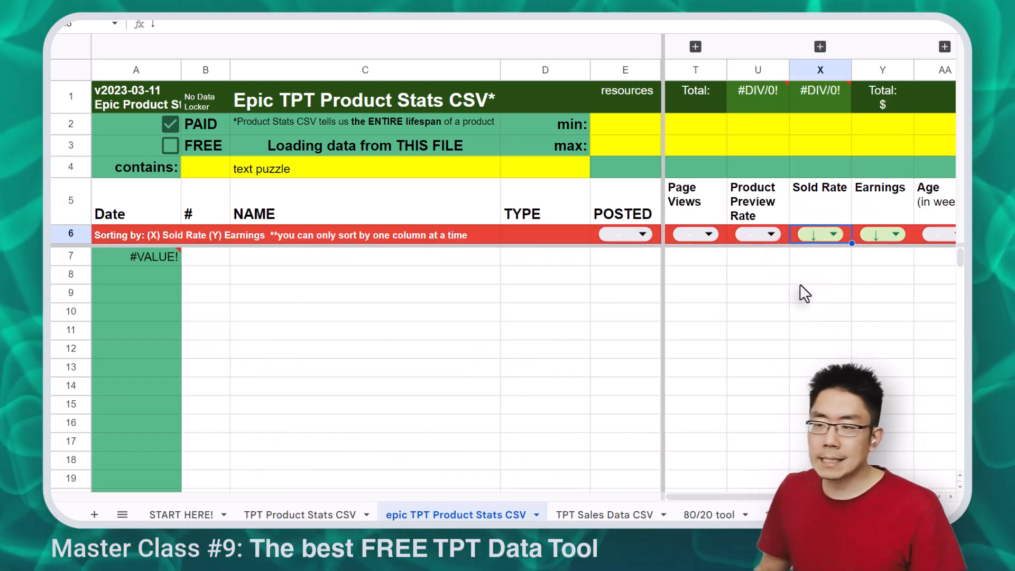
click(836, 231)
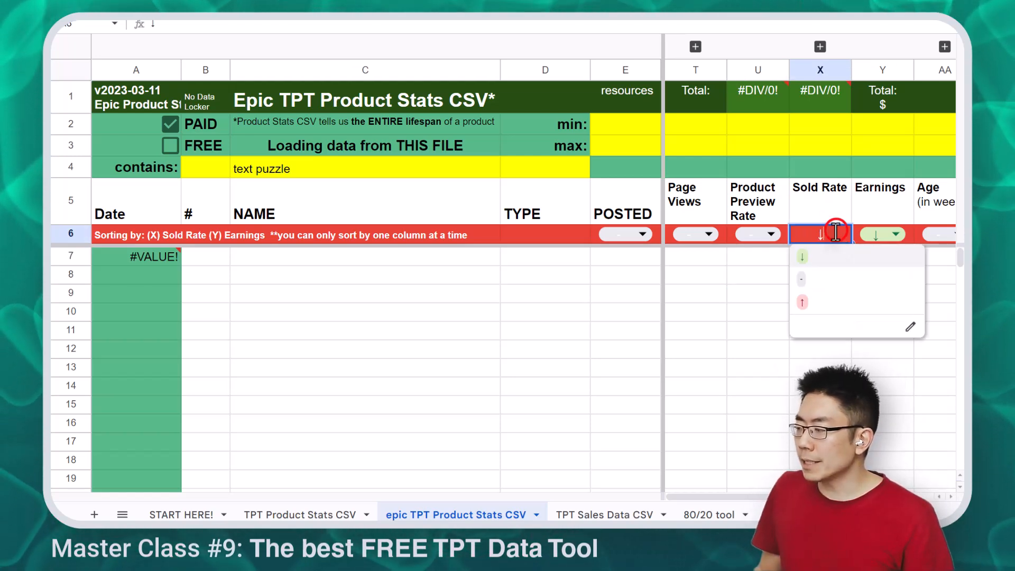
click(826, 279)
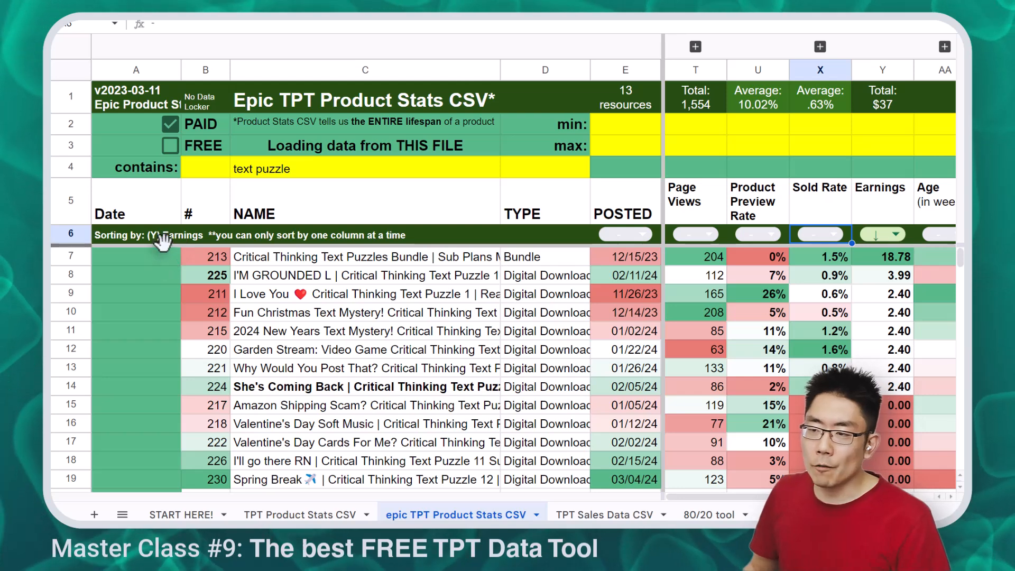
click(163, 240)
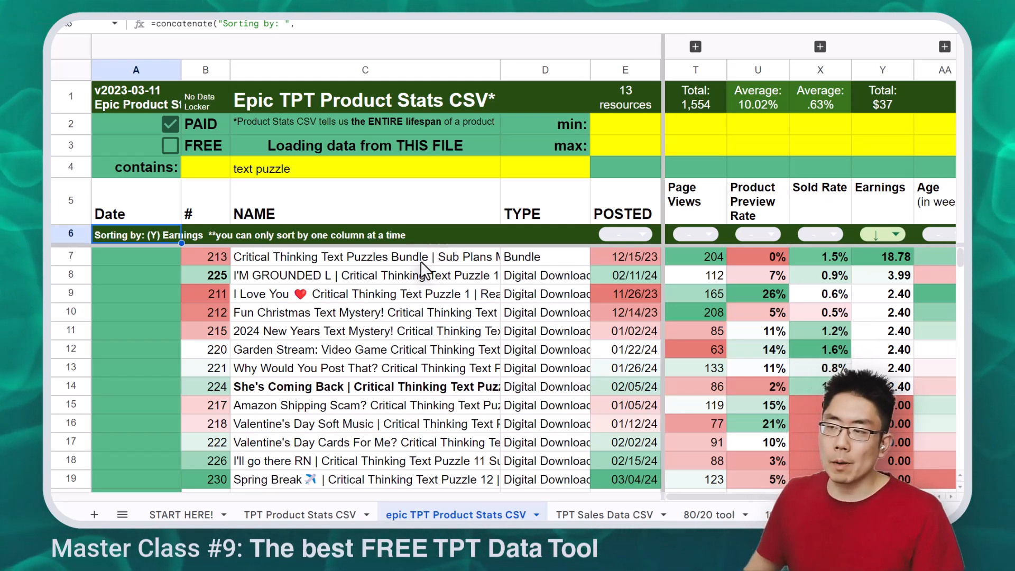
Replace the NAME filter with "10x" and check the earnings of the 10x Reading Comprehension & Intervention Bundle
click(416, 165)
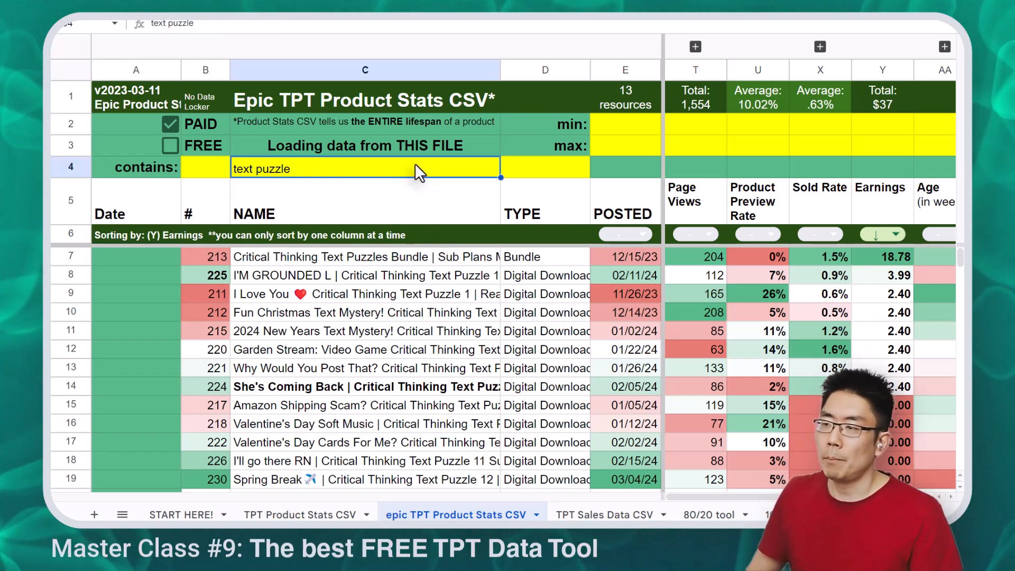
double_click(398, 168)
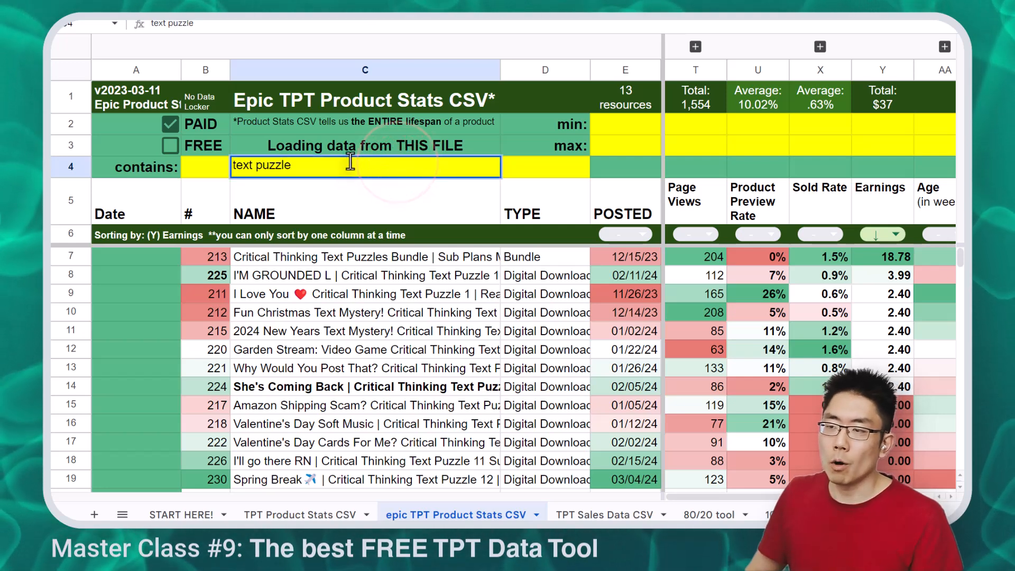
key(ctrl+a)
text(10x)
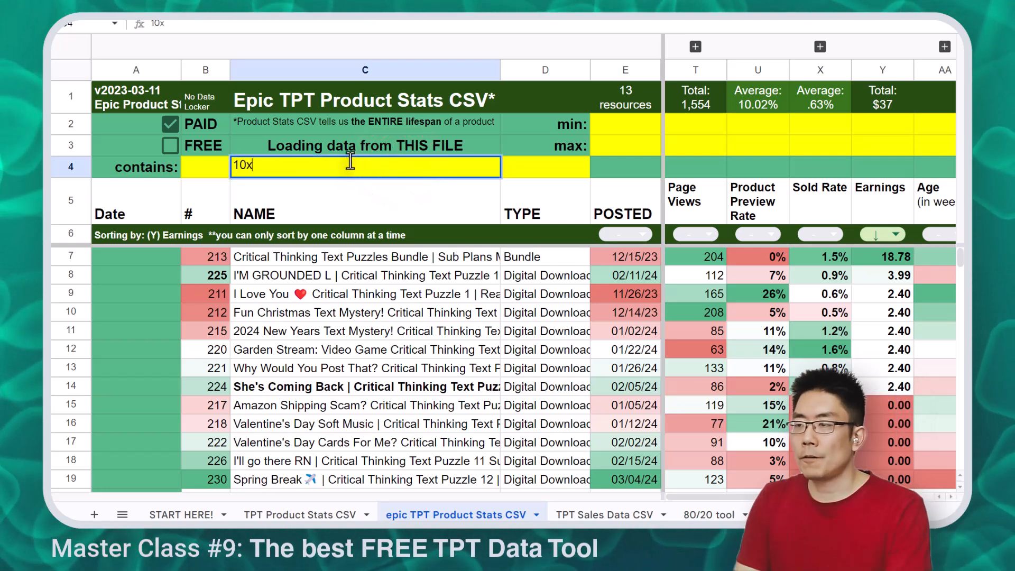
key(Return)
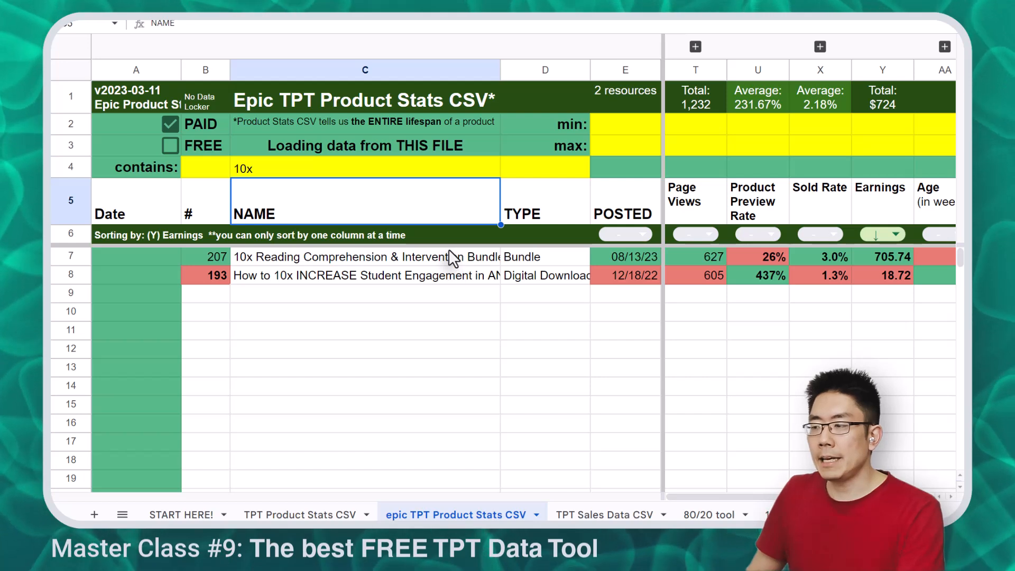
click(452, 256)
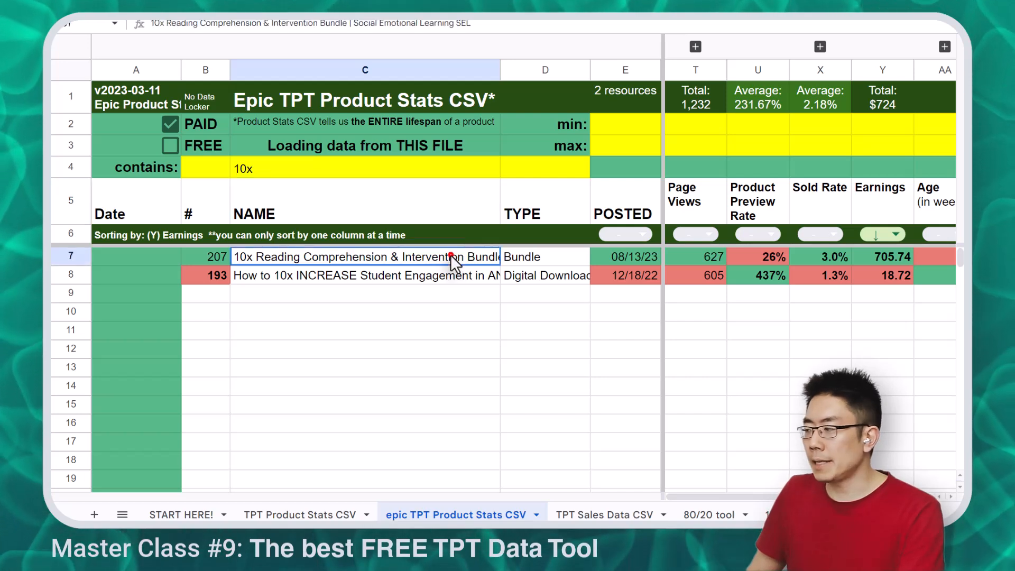
click(910, 256)
Clear the NAME filter and set the Earnings column back to no sorting
click(394, 168)
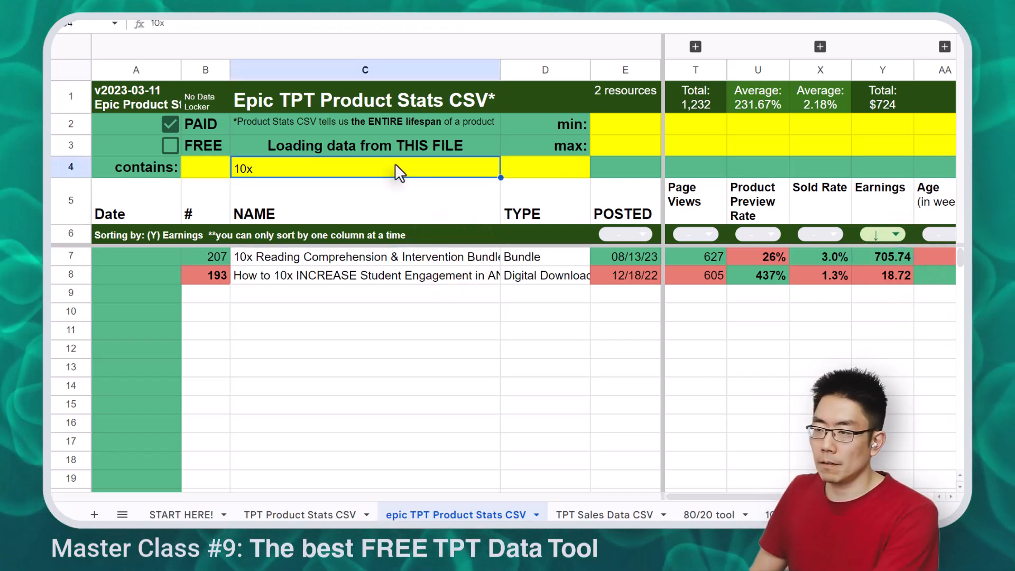
click(394, 168)
key(Delete)
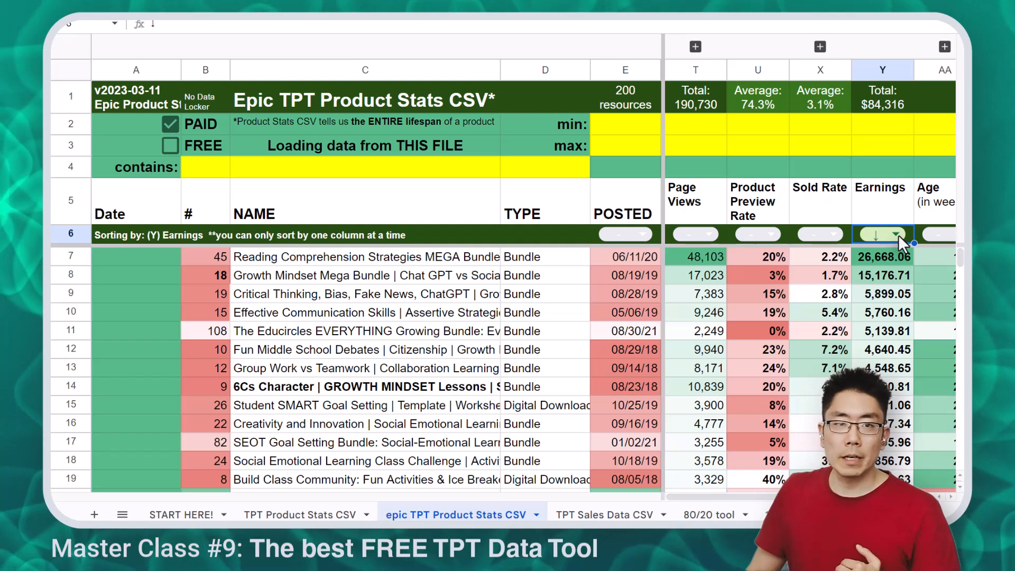
click(897, 234)
click(879, 279)
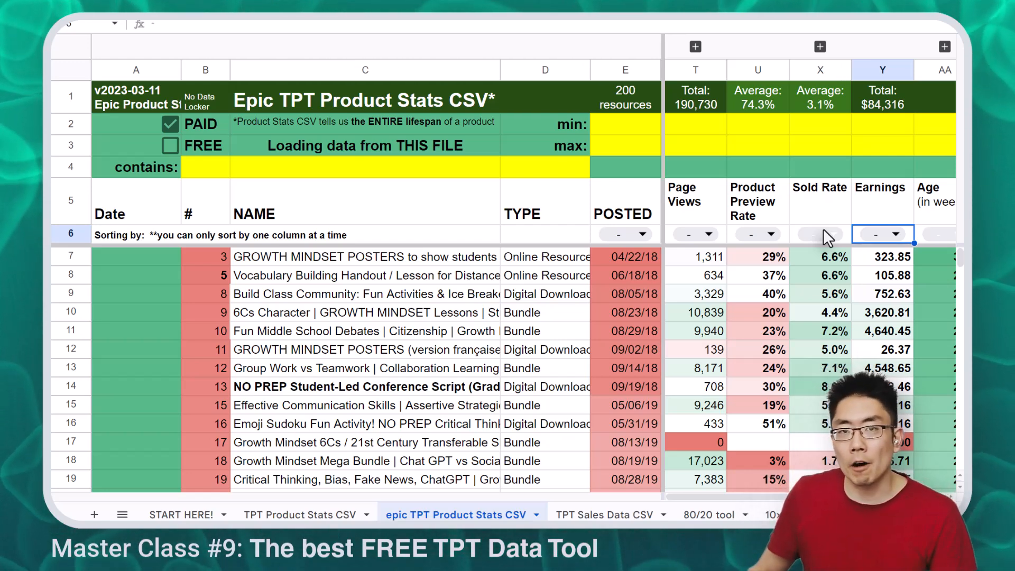
Filter the paid resources to those whose TYPE contains "bundle" and look over the filtered rows
click(578, 234)
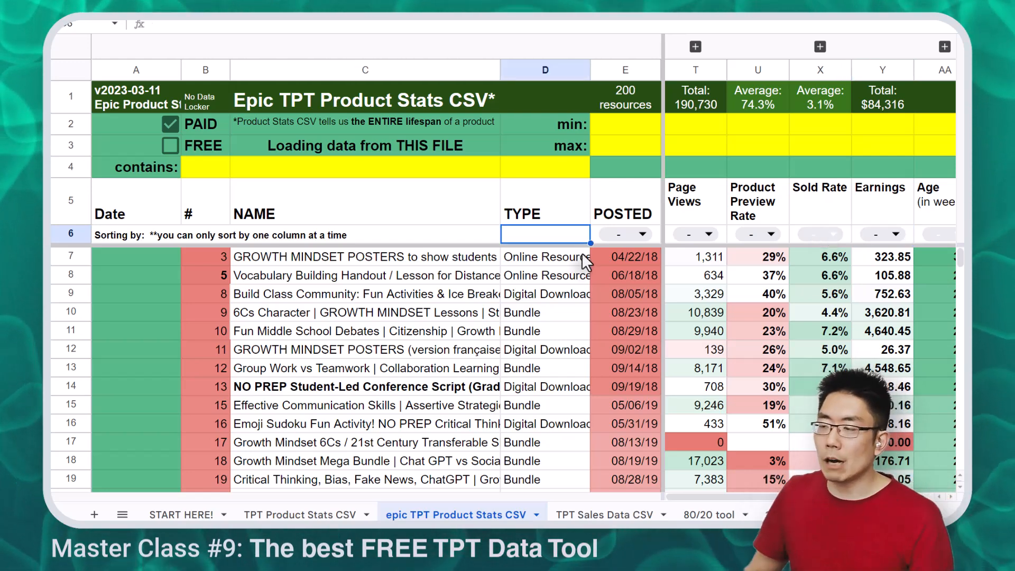
click(566, 163)
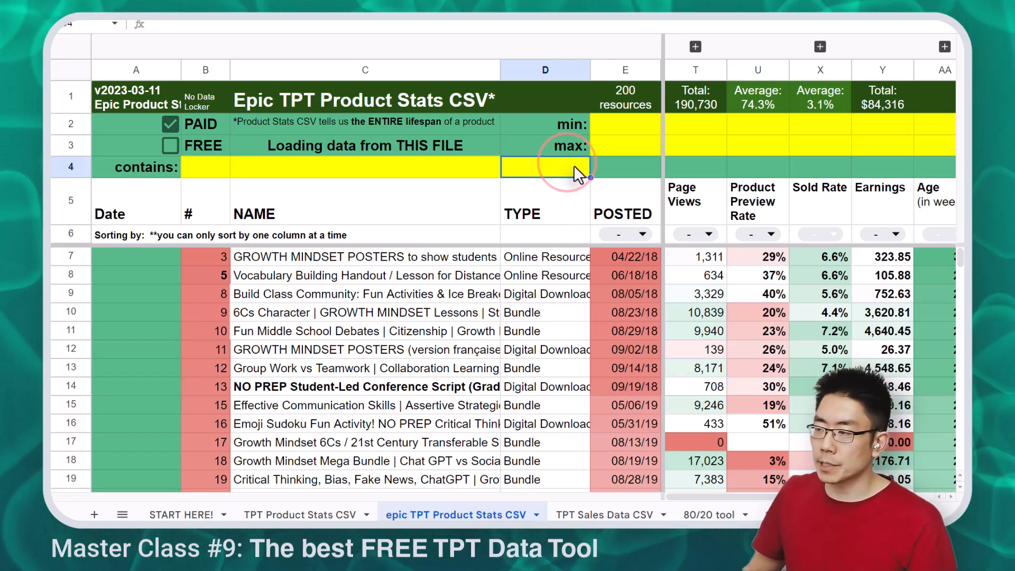
text(bundle)
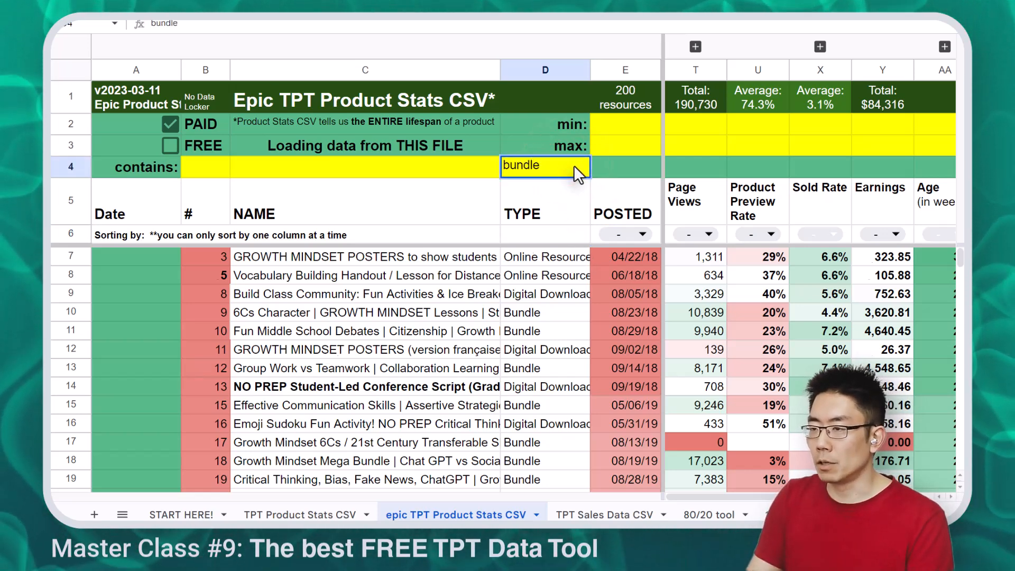
key(Return)
click(157, 165)
click(547, 165)
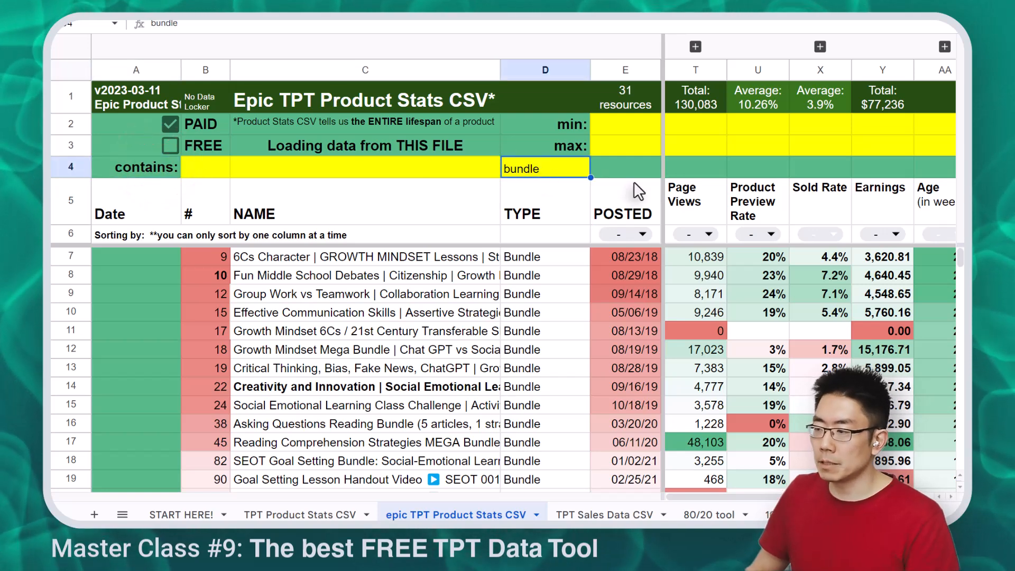
scroll(539, 289, down, 1)
scroll(540, 291, up, 1)
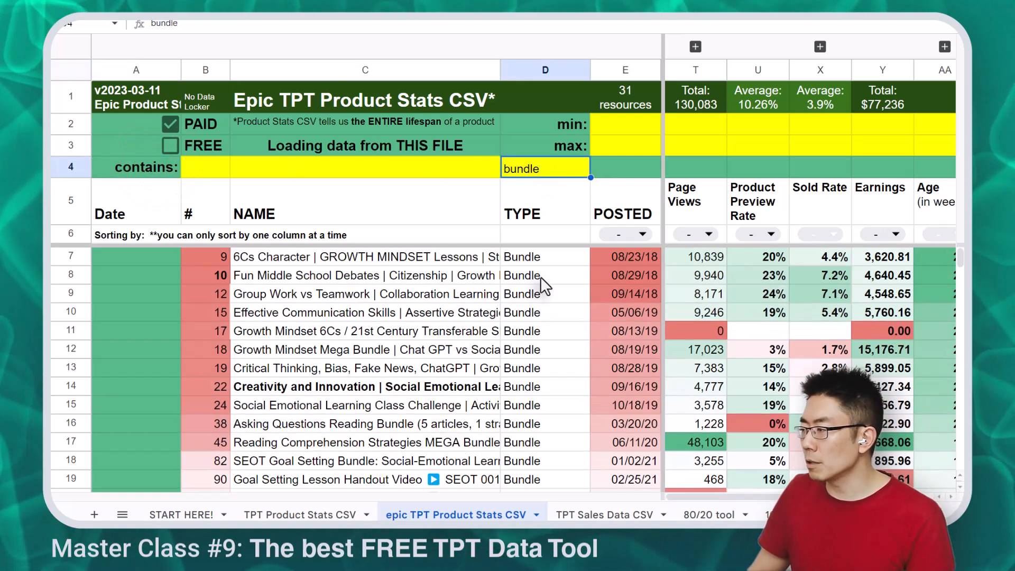
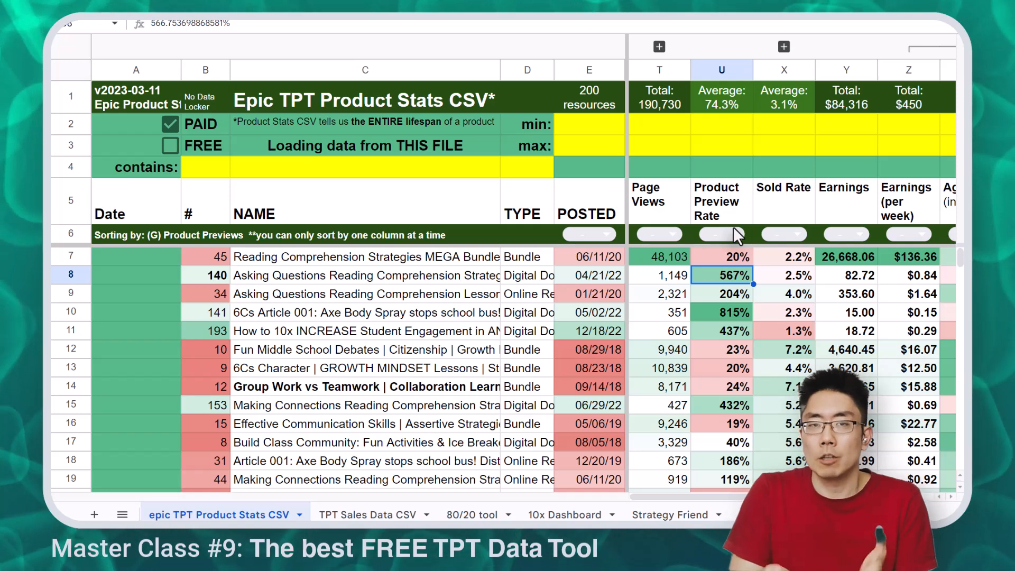
Look up "Asking Questions Reading Comprehension Strategy Lesson - Digital EASEL by TpT" on the TPT site and browse its product preview
click(441, 270)
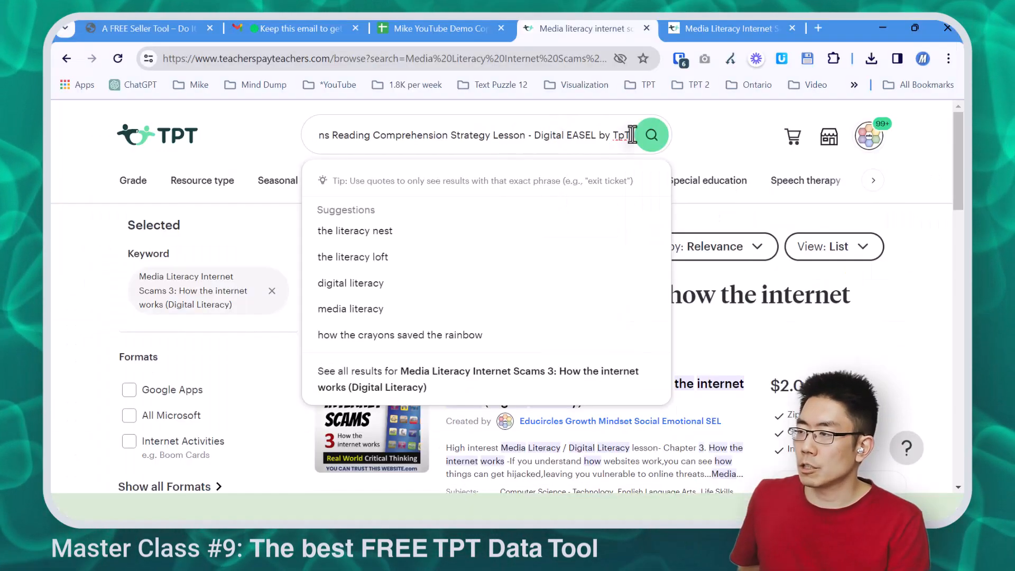
click(657, 123)
click(639, 22)
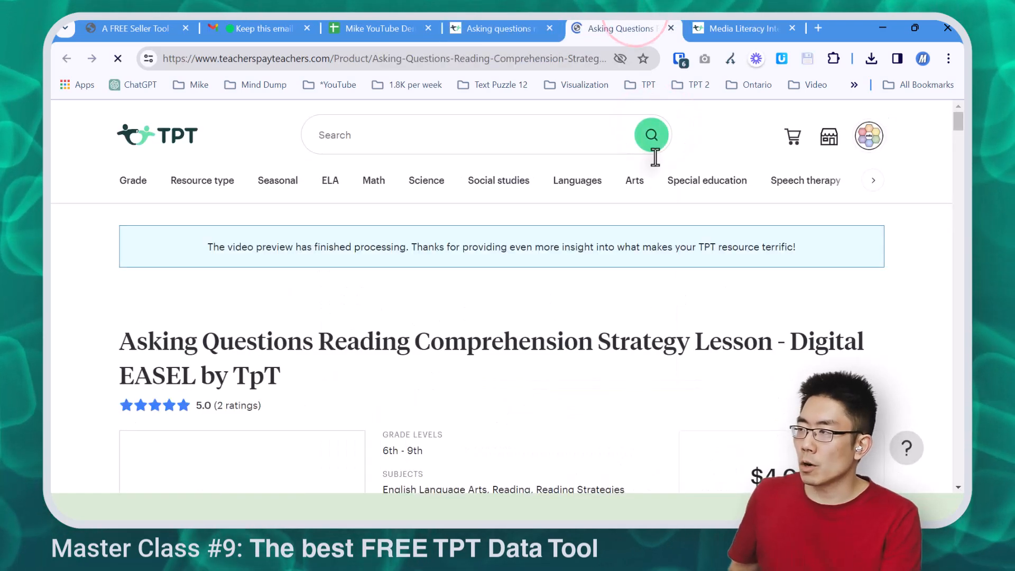
click(521, 329)
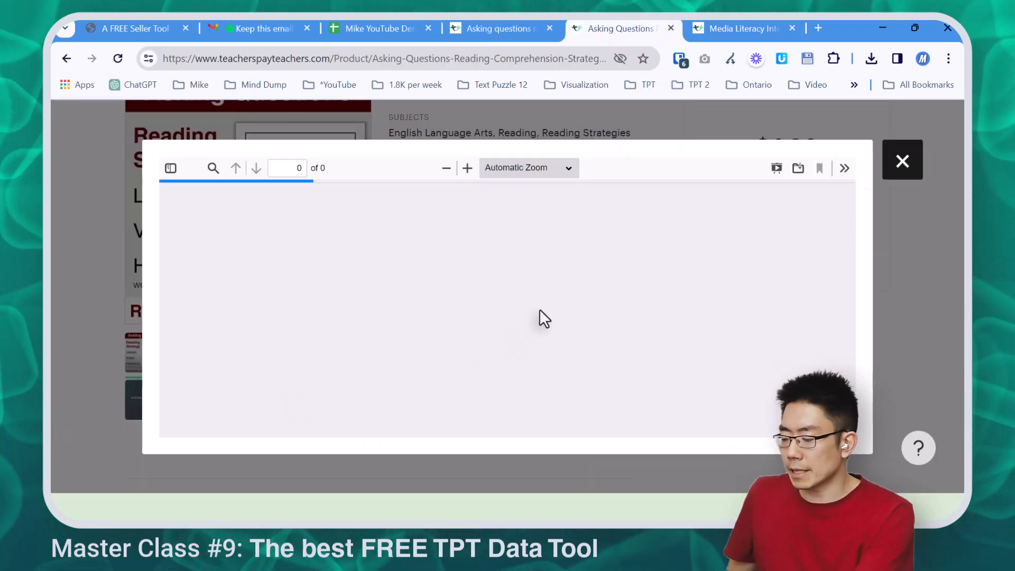
scroll(643, 293, down, 10)
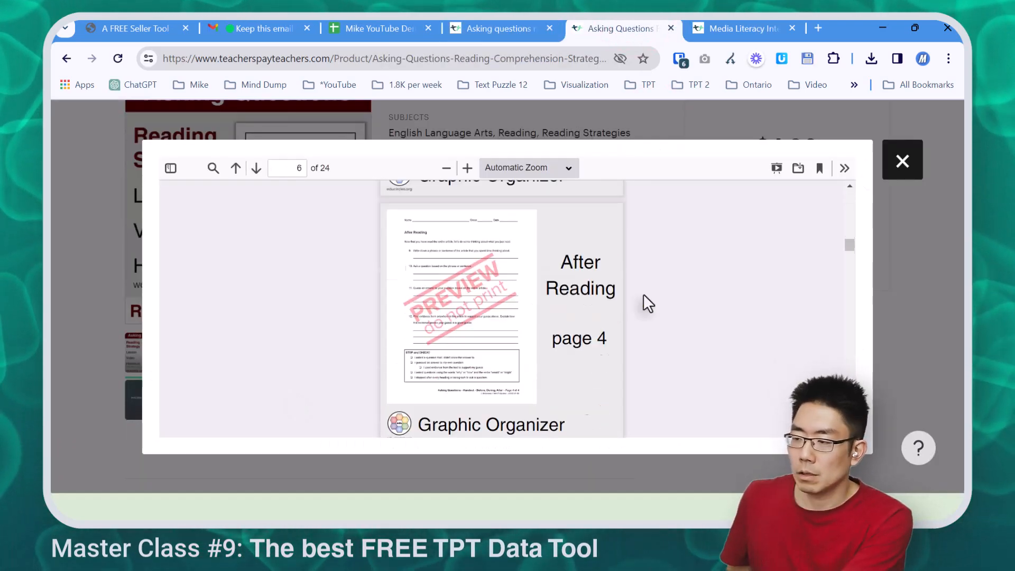
Look through the rest of the product preview, close it, and view the bundles that include the Asking Questions lesson
scroll(651, 293, down, 15)
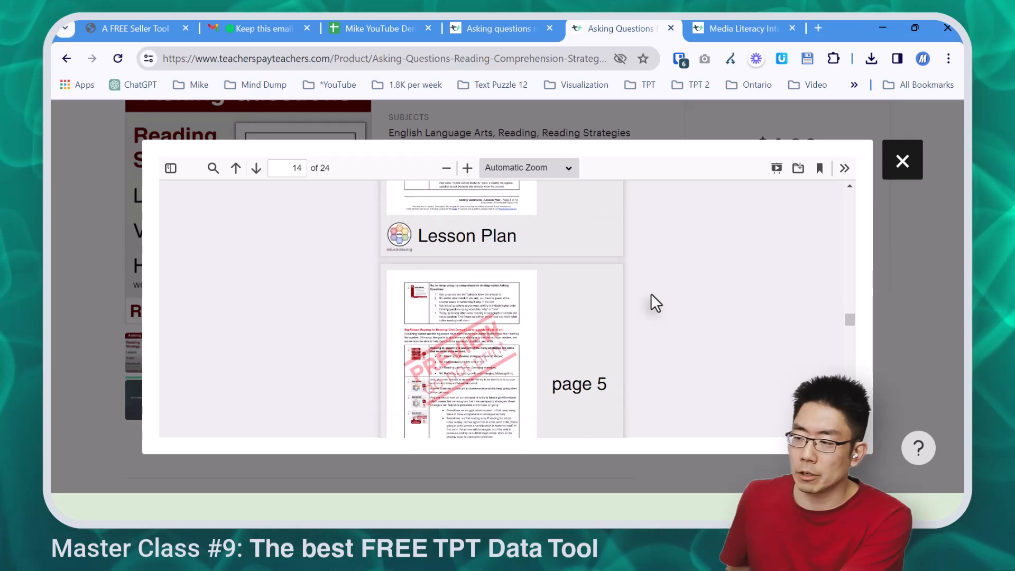
scroll(651, 293, down, 8)
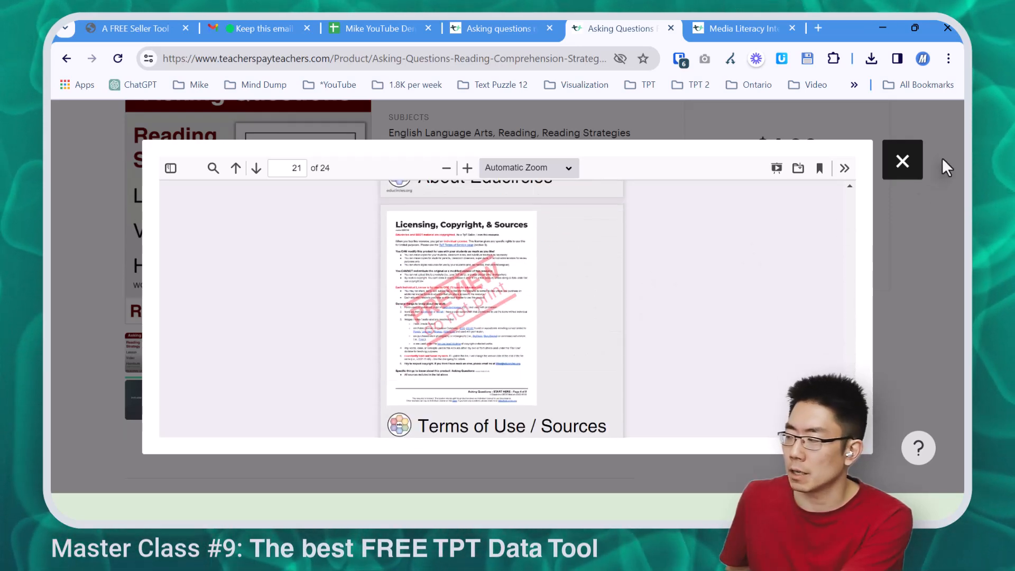
click(908, 164)
scroll(660, 251, up, 1)
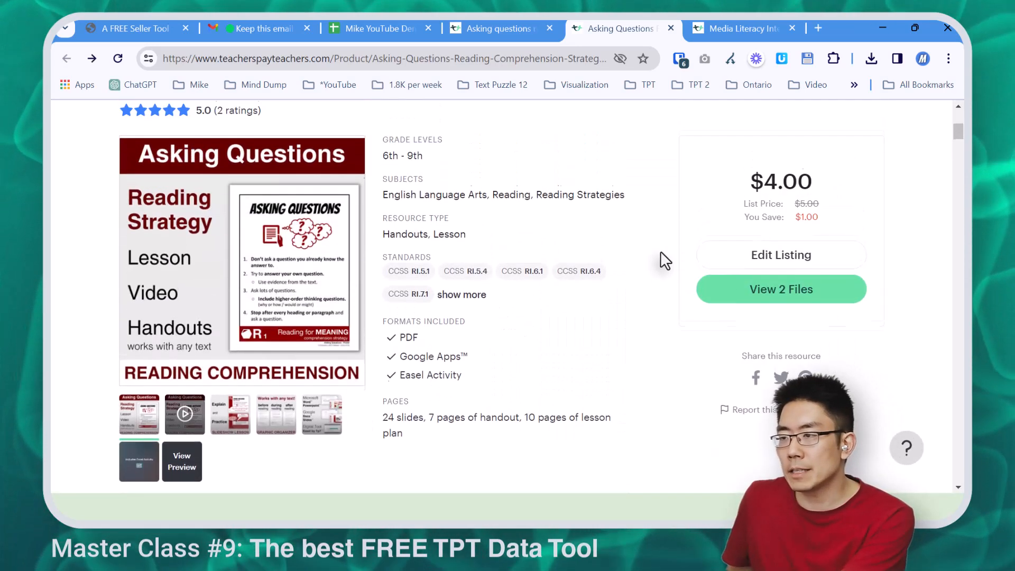
scroll(660, 251, down, 5)
scroll(657, 256, down, 9)
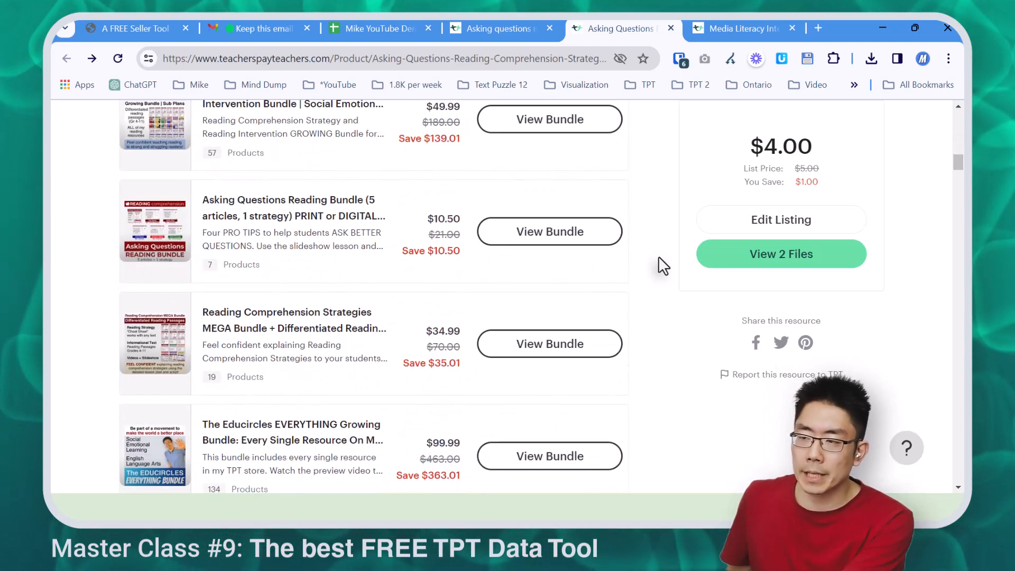
scroll(591, 259, up, 1)
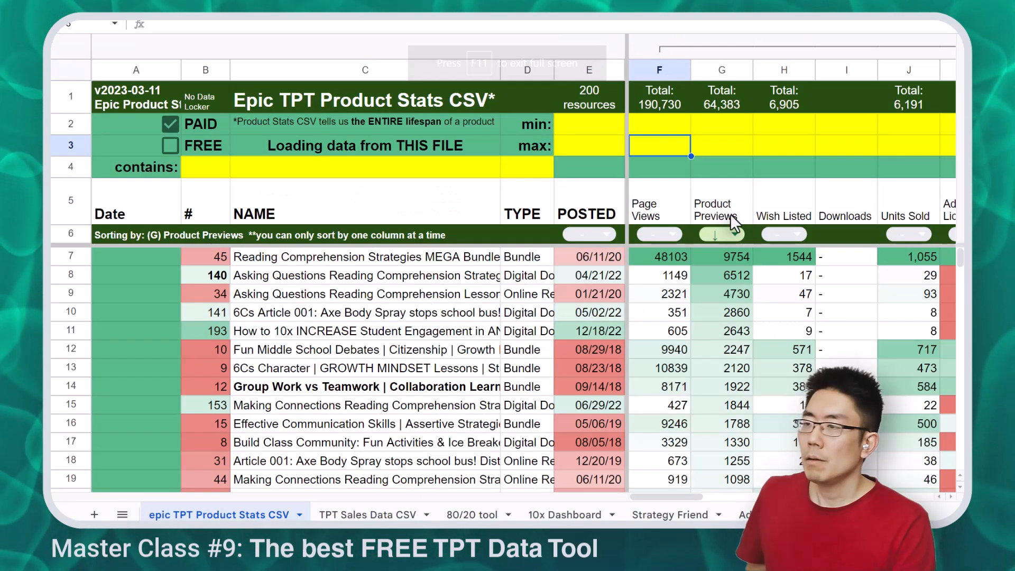
click(720, 141)
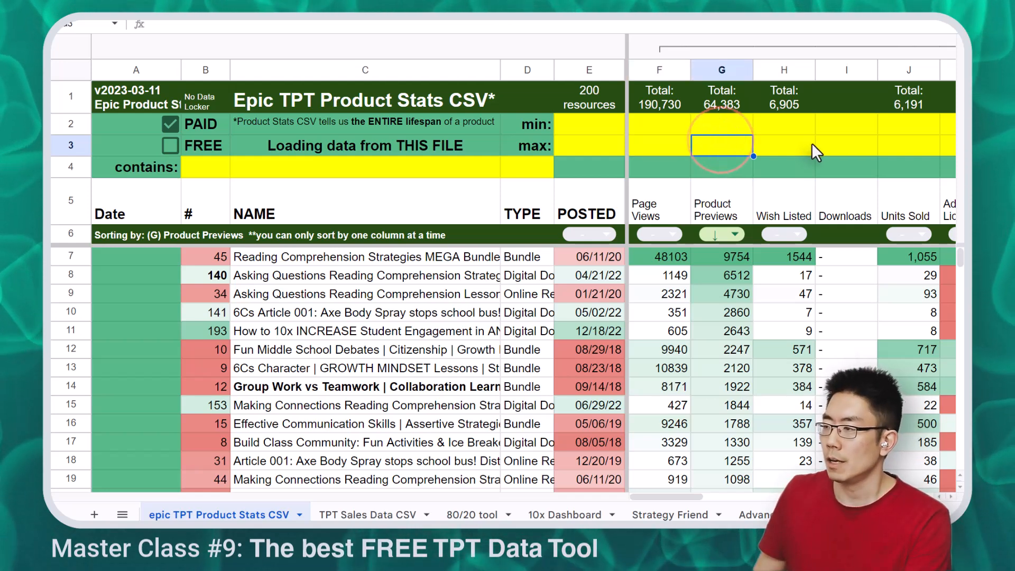
text(2000)
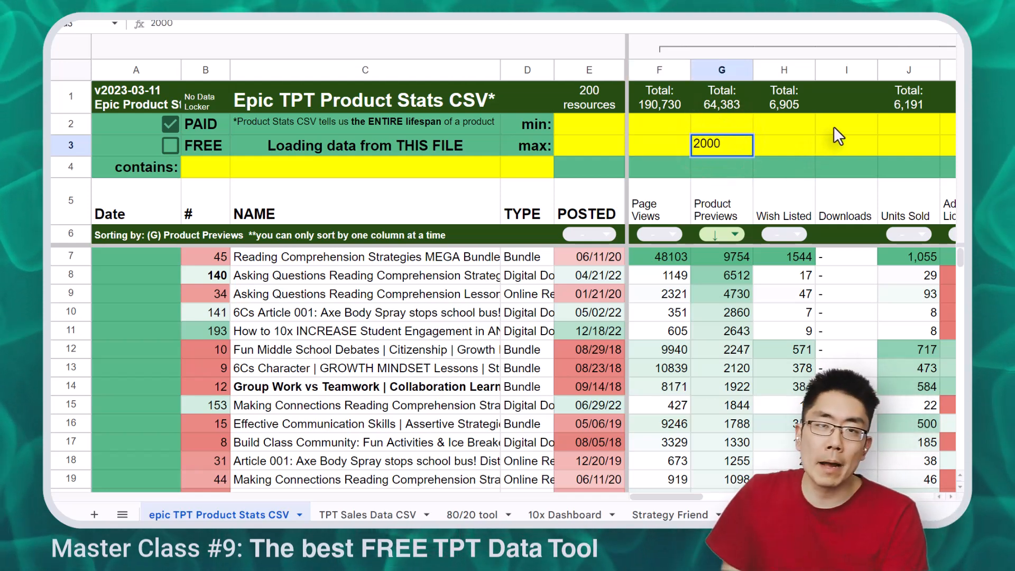
key(Return)
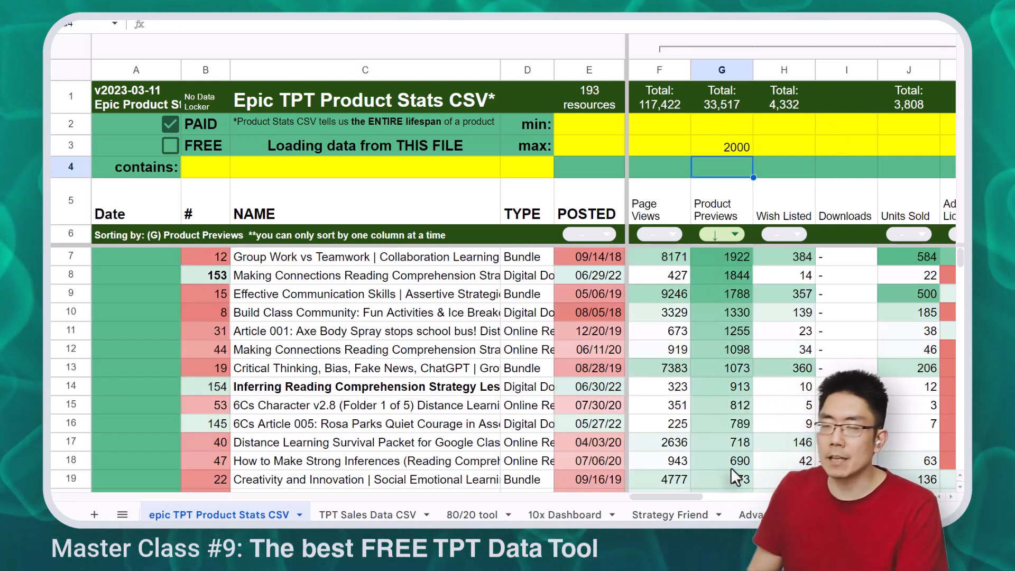
click(728, 144)
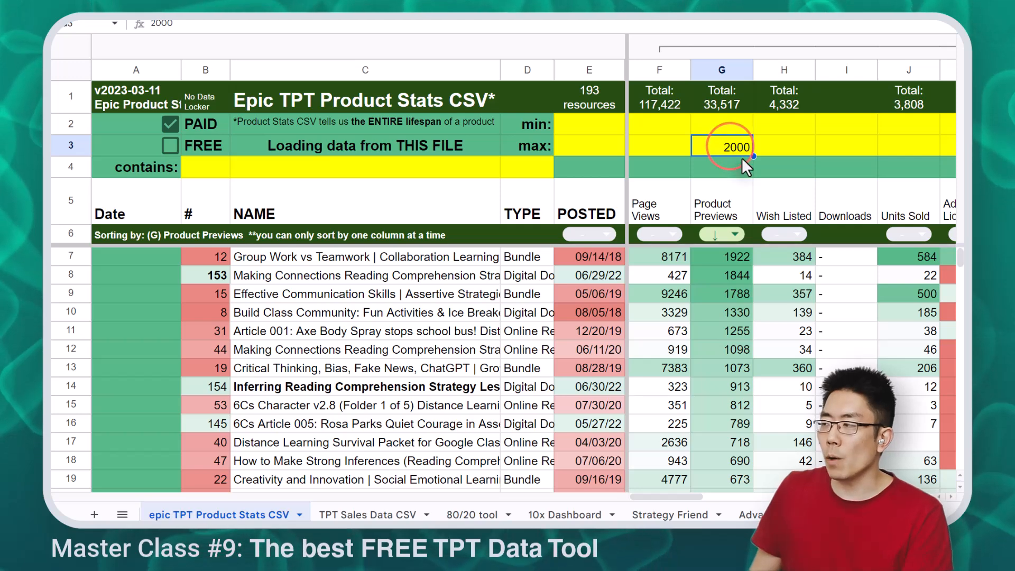
key(Delete)
Filter the paid resources to a minimum of 2000 Product Previews and check the "How to 10x INCREASE Student Engagement" row
key(Up)
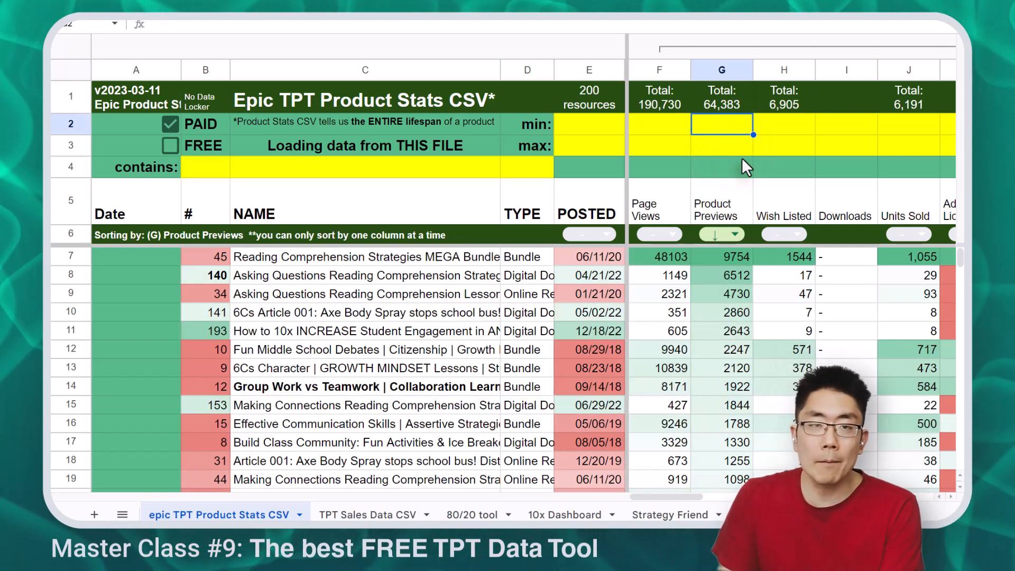
text(2000)
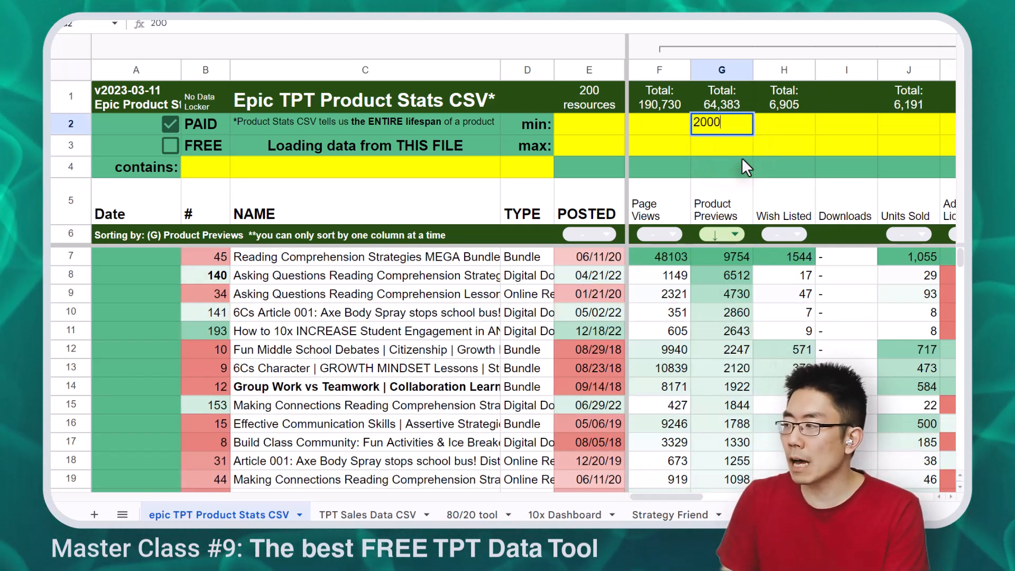
key(Return)
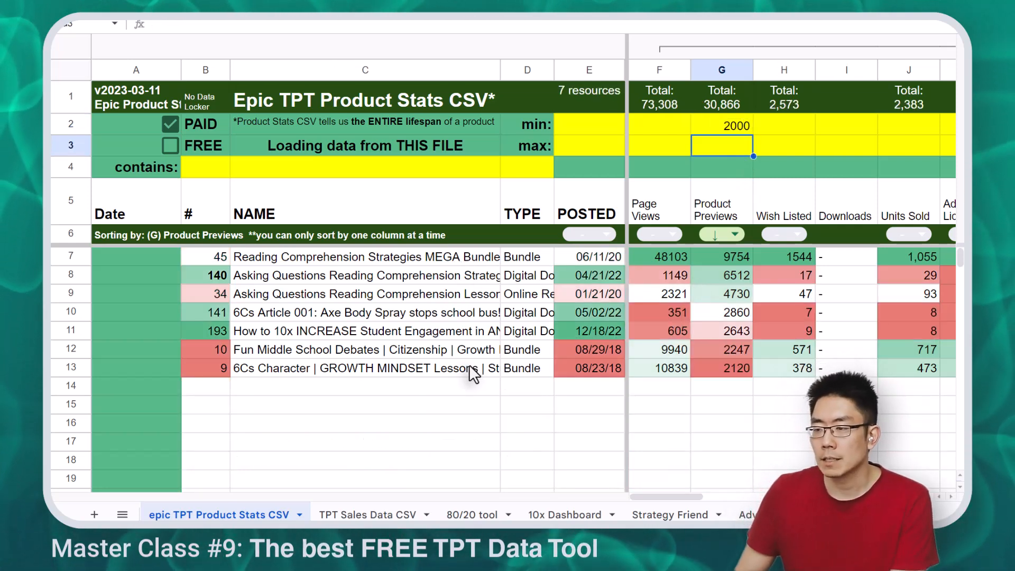
click(443, 330)
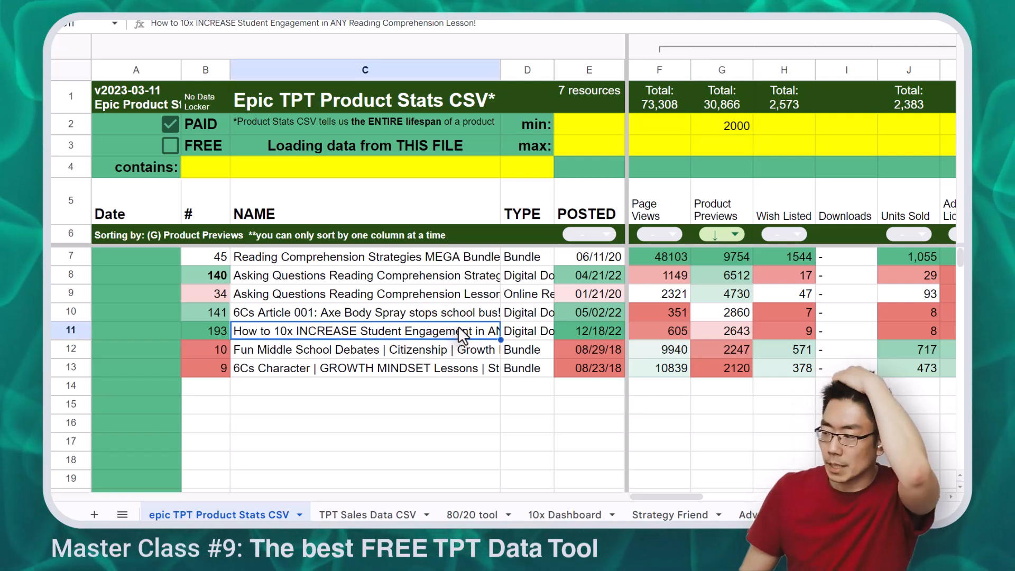
Clear the Product Previews minimum and set the minimum Product Preview Rate to 50%
click(719, 124)
key(Delete)
click(761, 49)
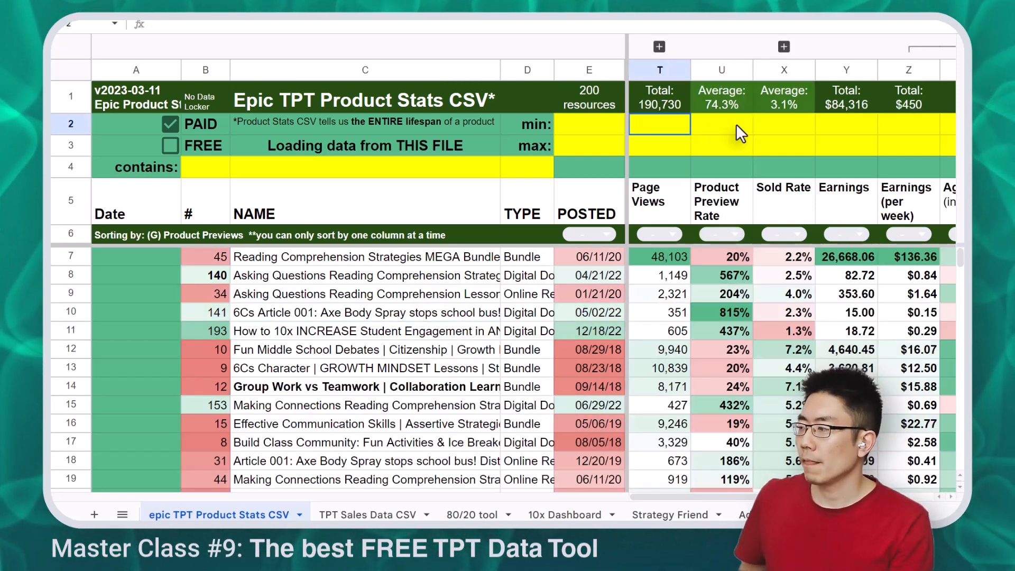
click(733, 123)
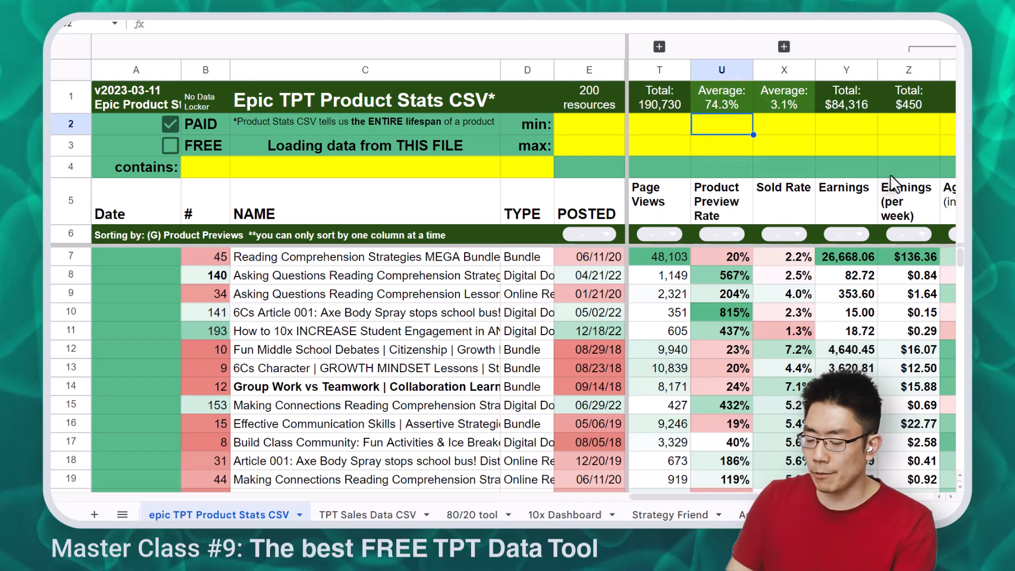
text(50)
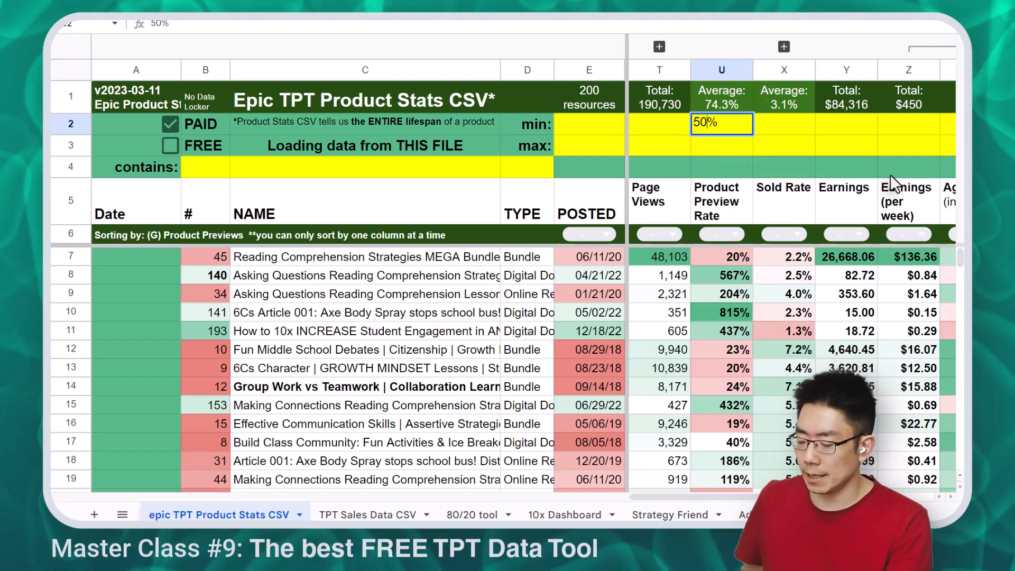
key(Return)
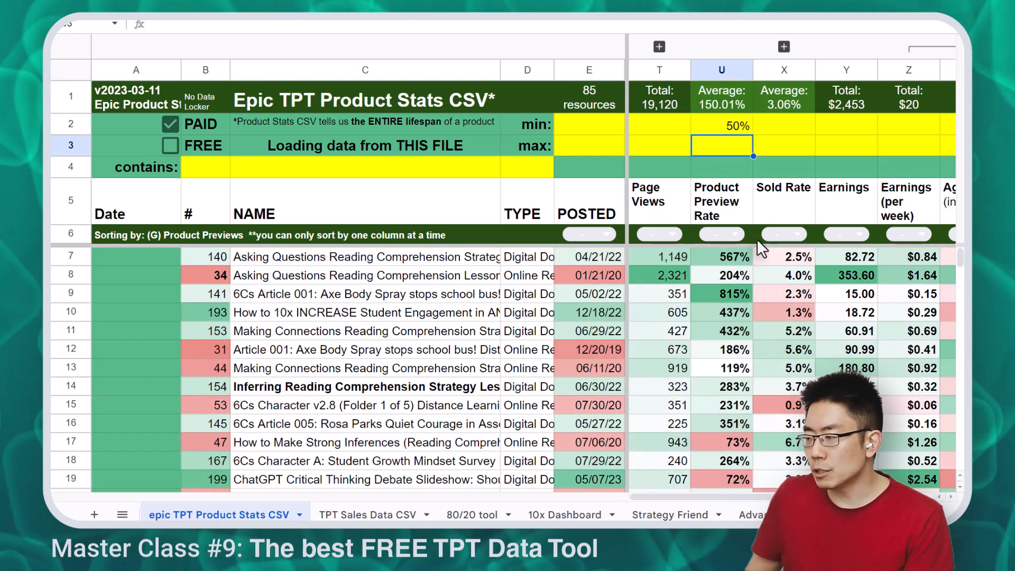
Sort the resources by Earnings in descending order instead of Product Previews and check the ChatGPT Critical Thinking Debate Slideshow row
click(860, 233)
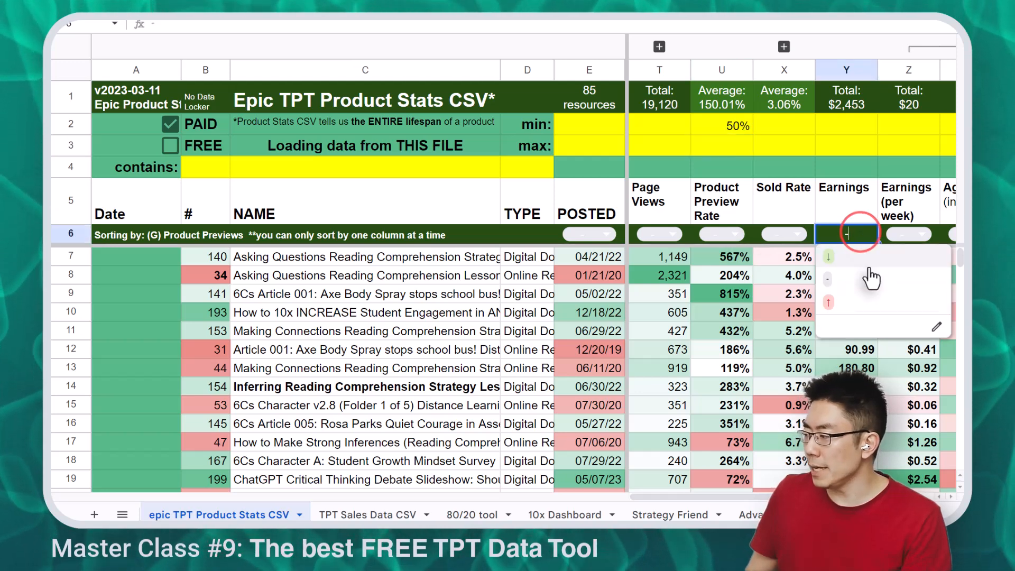
click(861, 272)
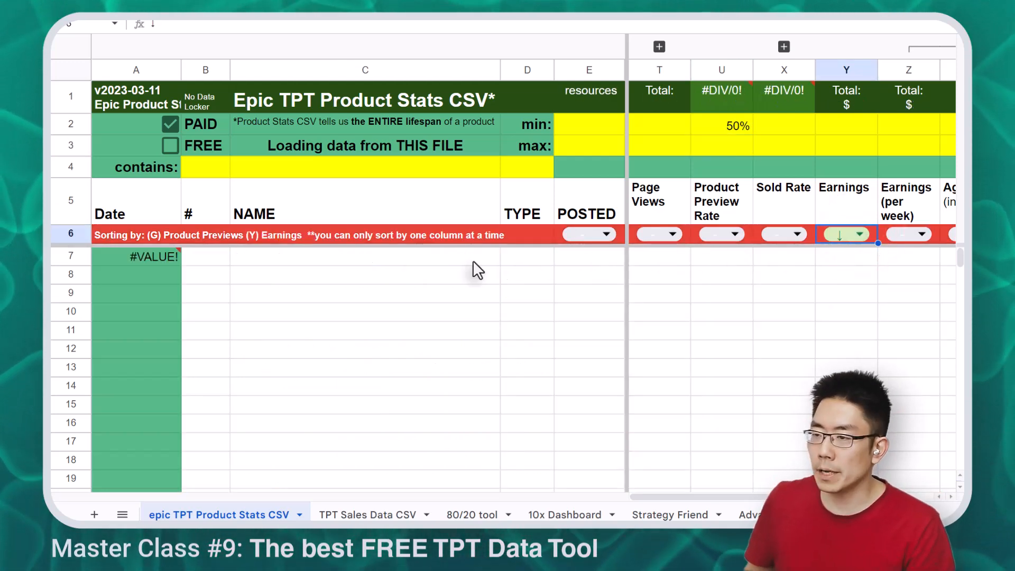
click(155, 238)
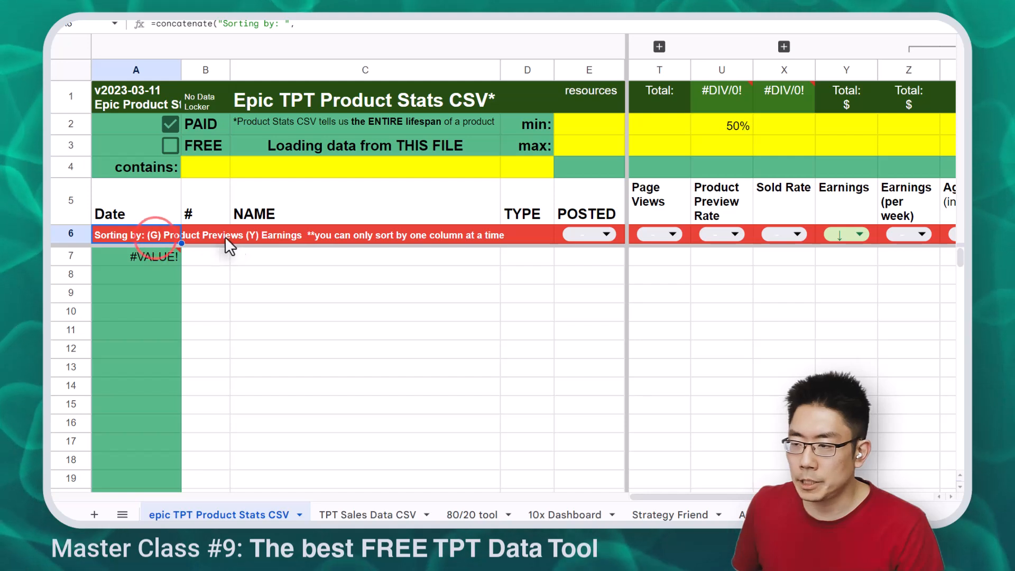
click(249, 236)
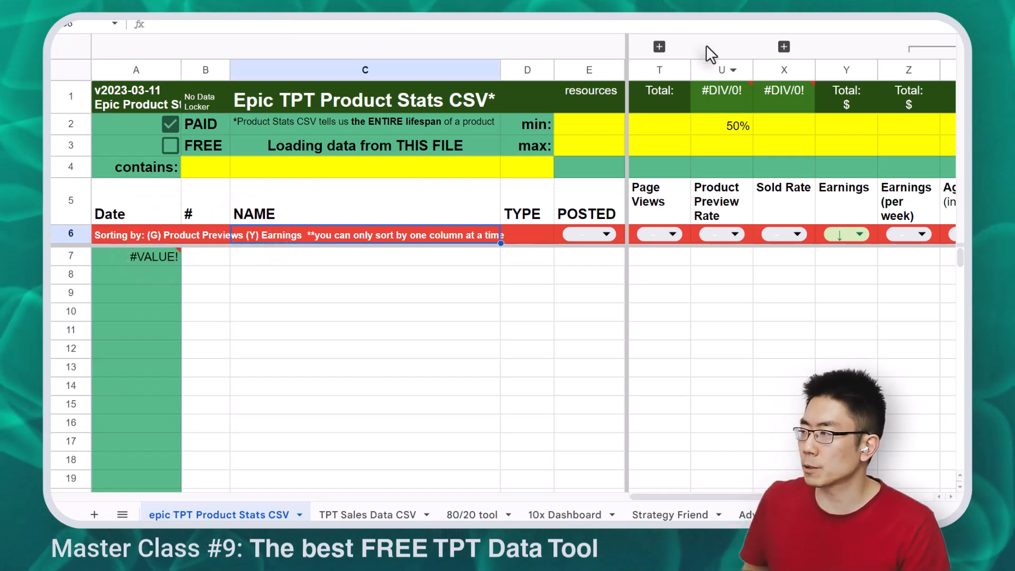
click(658, 47)
click(766, 259)
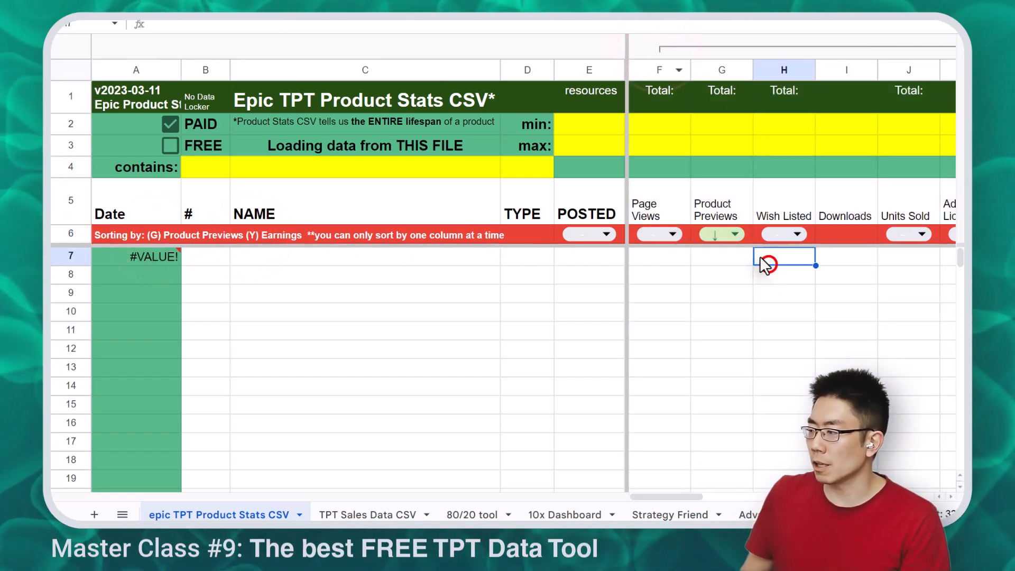
click(732, 234)
click(717, 273)
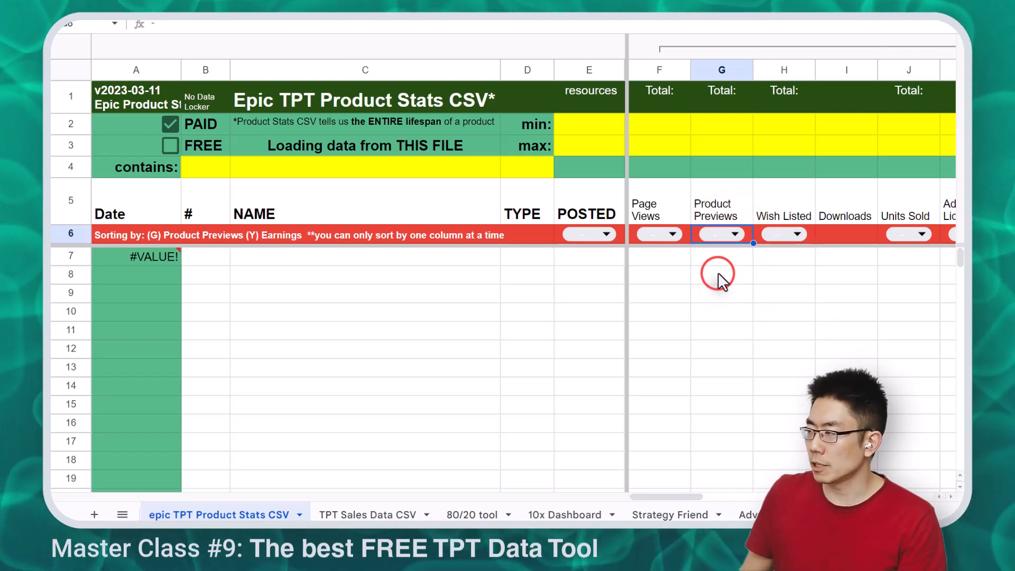
click(759, 49)
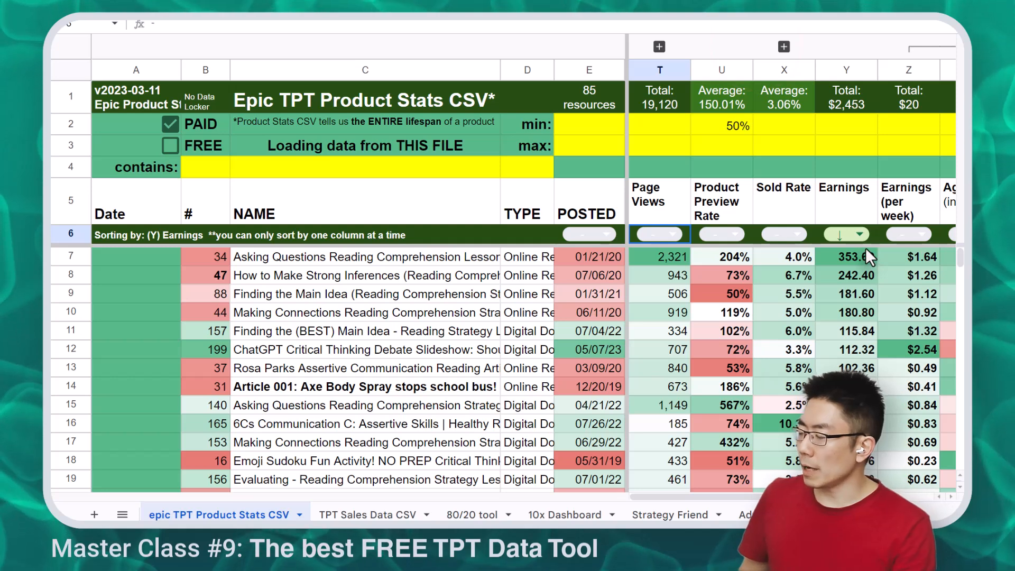
click(738, 125)
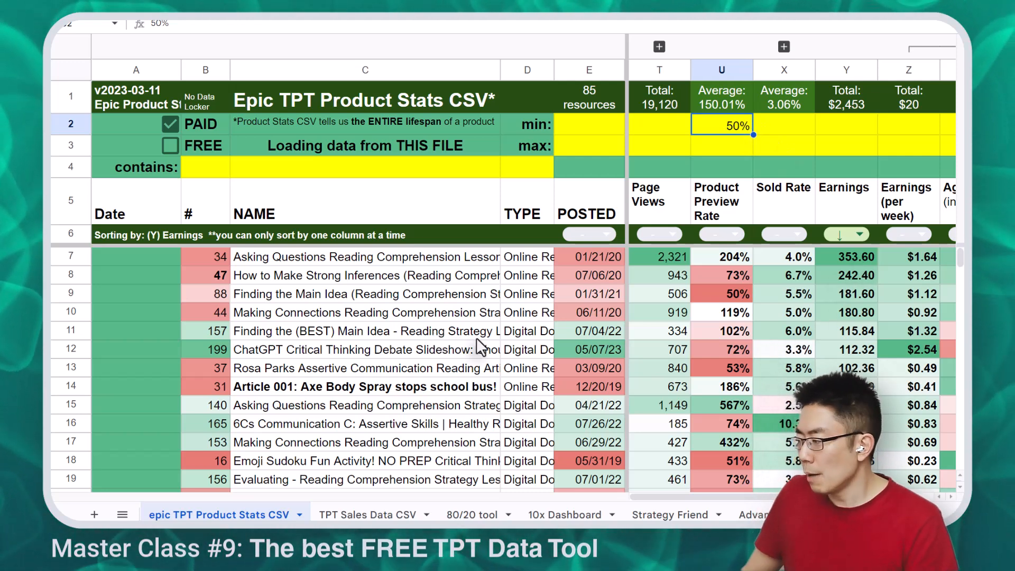
click(448, 351)
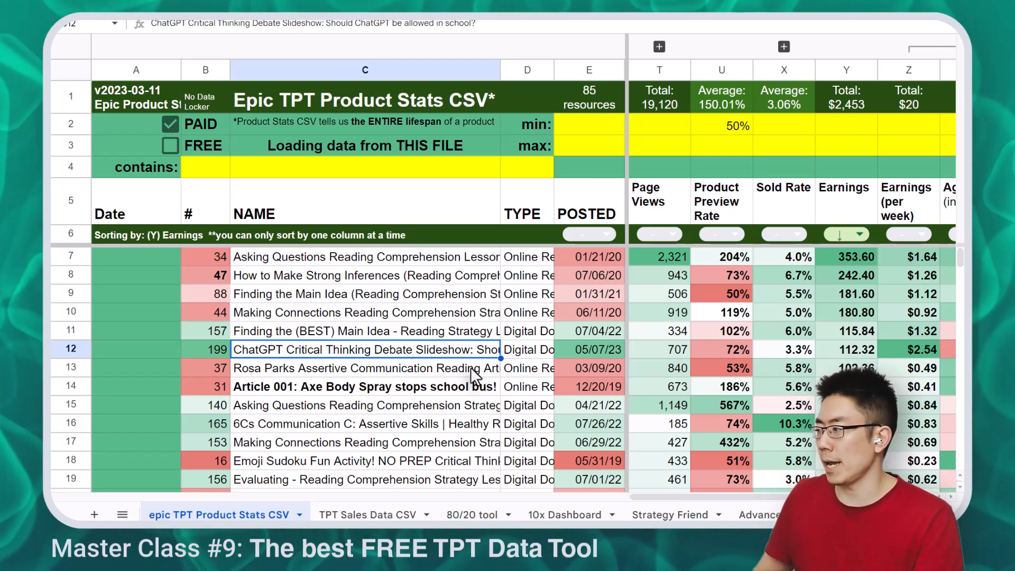
Set the Earnings column back to no sorting and clear the minimum Product Preview Rate
click(859, 236)
click(852, 275)
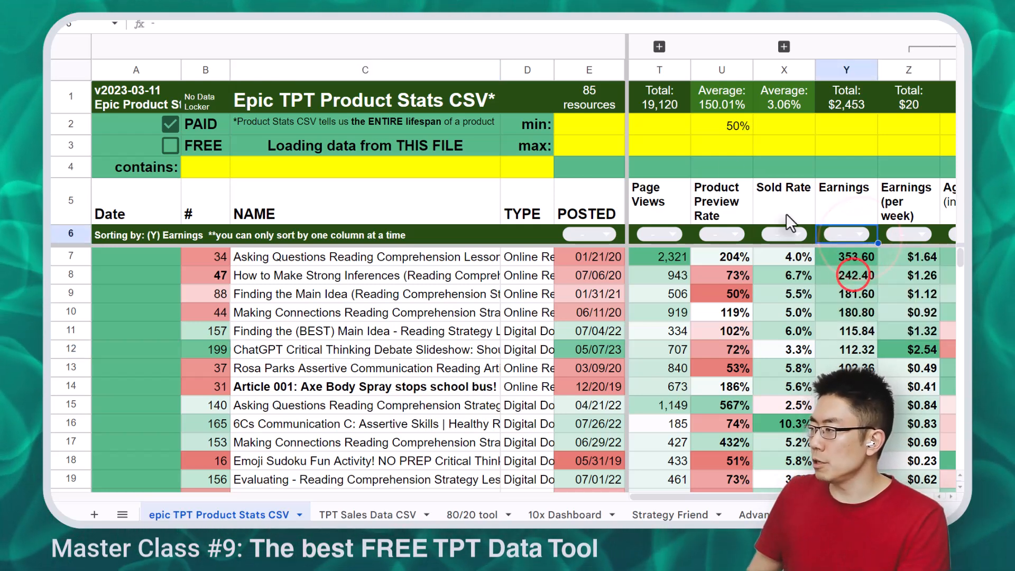
click(711, 123)
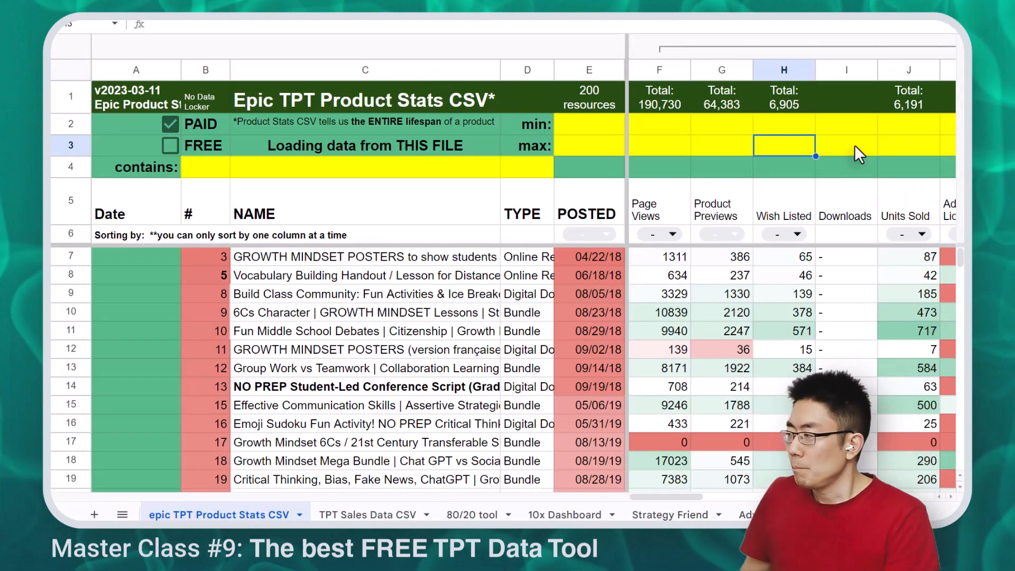
Filter the paid resources to those with a minimum of 100 in Wish Listed
key(Up)
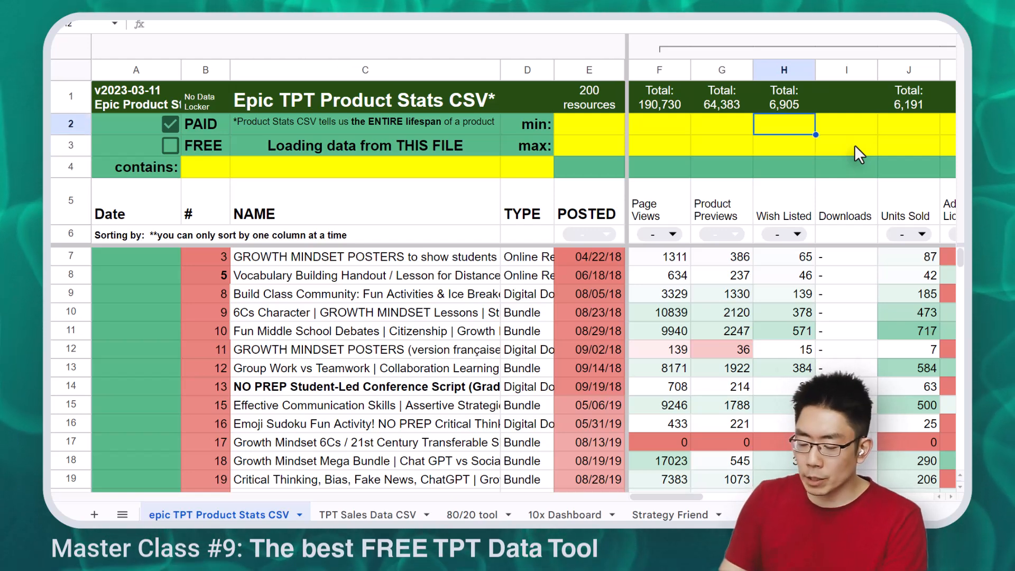
text(100)
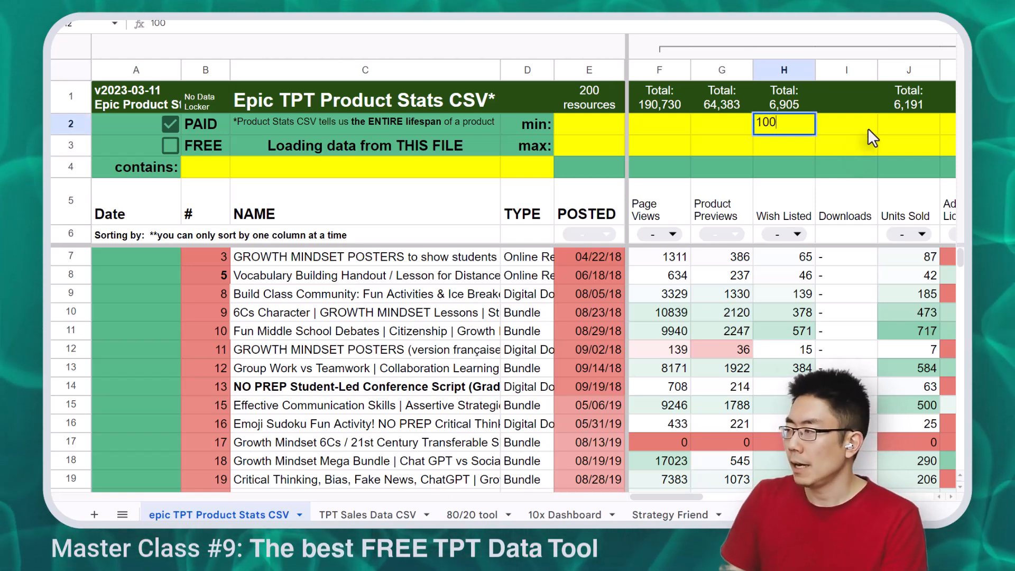
key(Return)
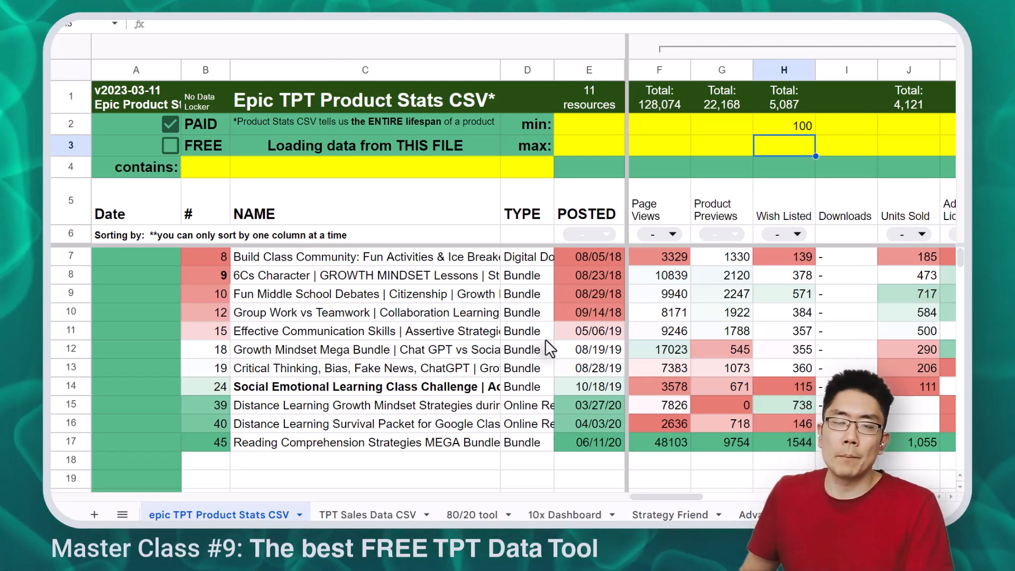
Set the minimum Lifetime Earnings to $10 for the wish-listed resources
click(899, 280)
key(Right)
key(Right)
key(Right)
key(Right)
key(Right)
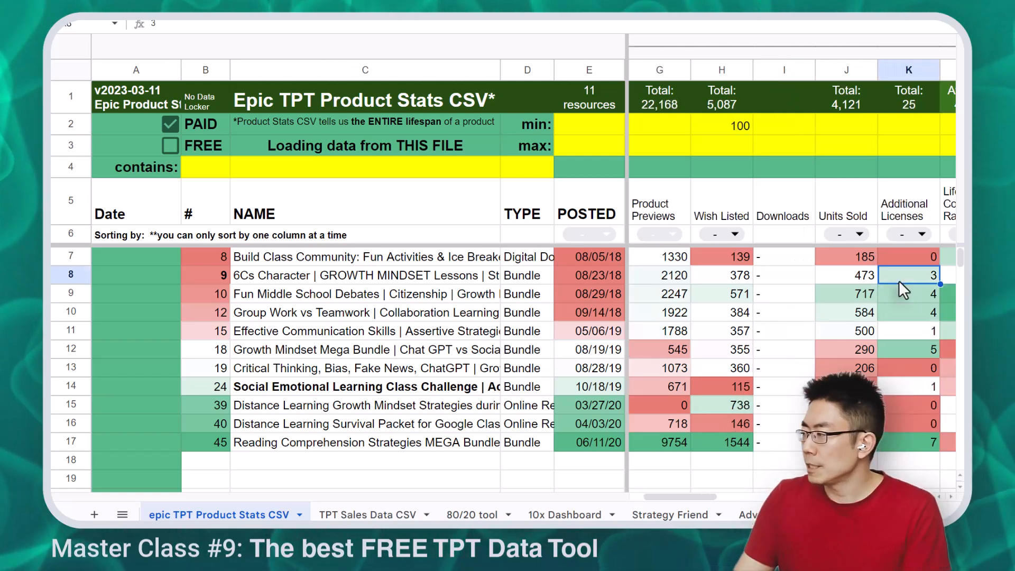
key(Left)
key(Left)
key(Left)
key(Left)
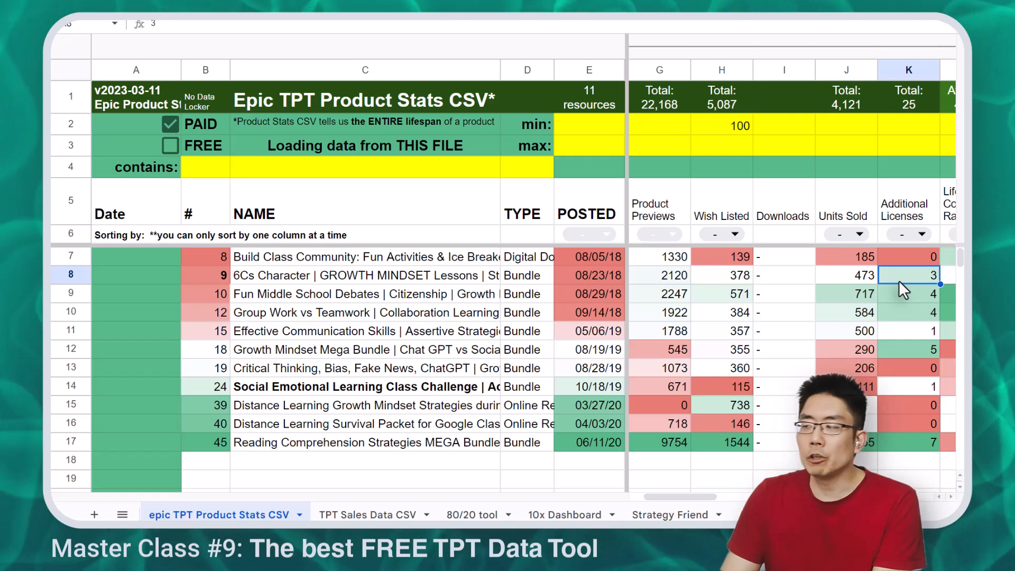
key(Right)
key(Right)
key(Right)
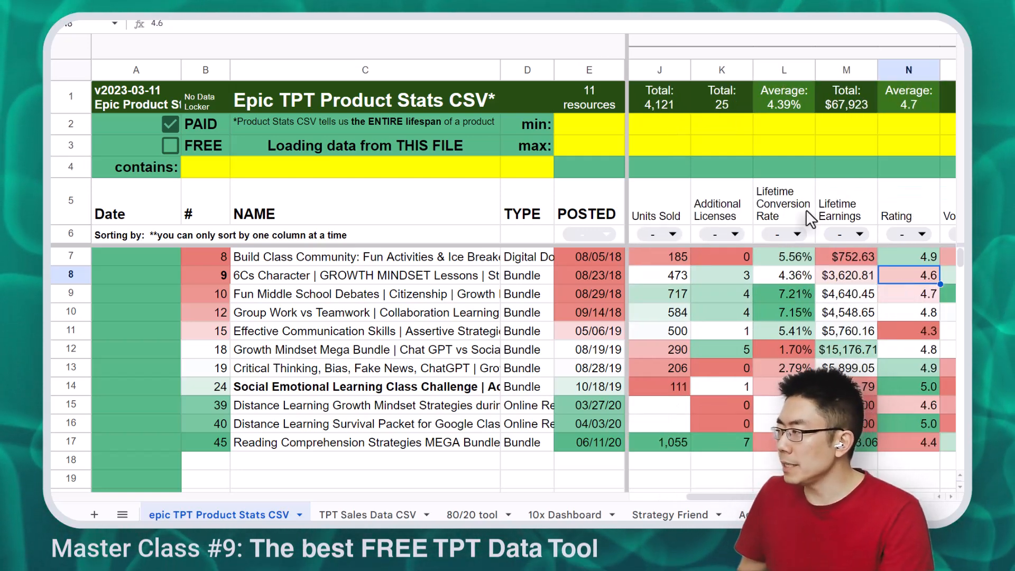
click(826, 118)
text(10)
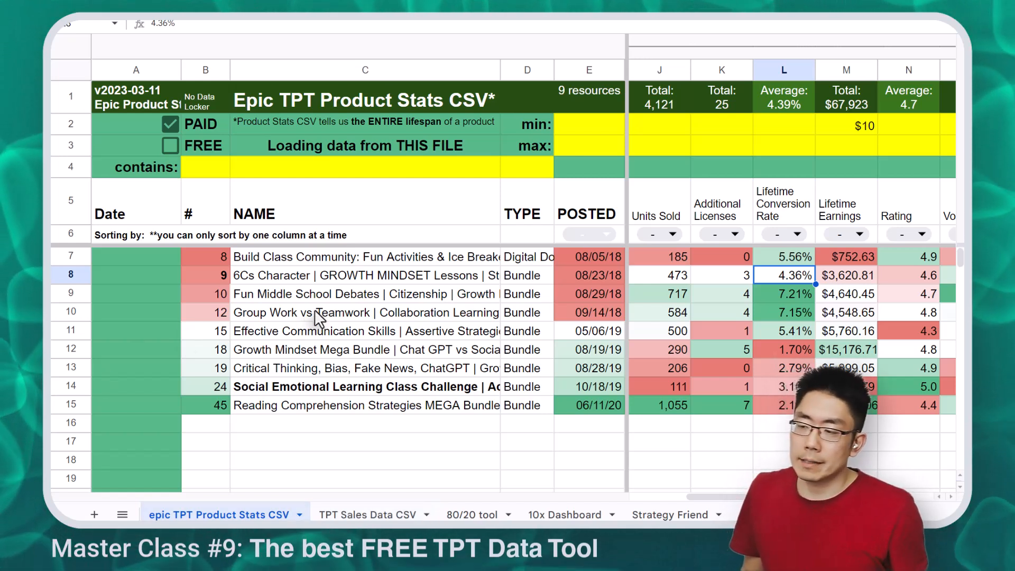
Clear the minimum Lifetime Earnings and the minimum Wish Listed filters
click(827, 130)
key(Delete)
key(Left)
key(Left)
key(Left)
key(Left)
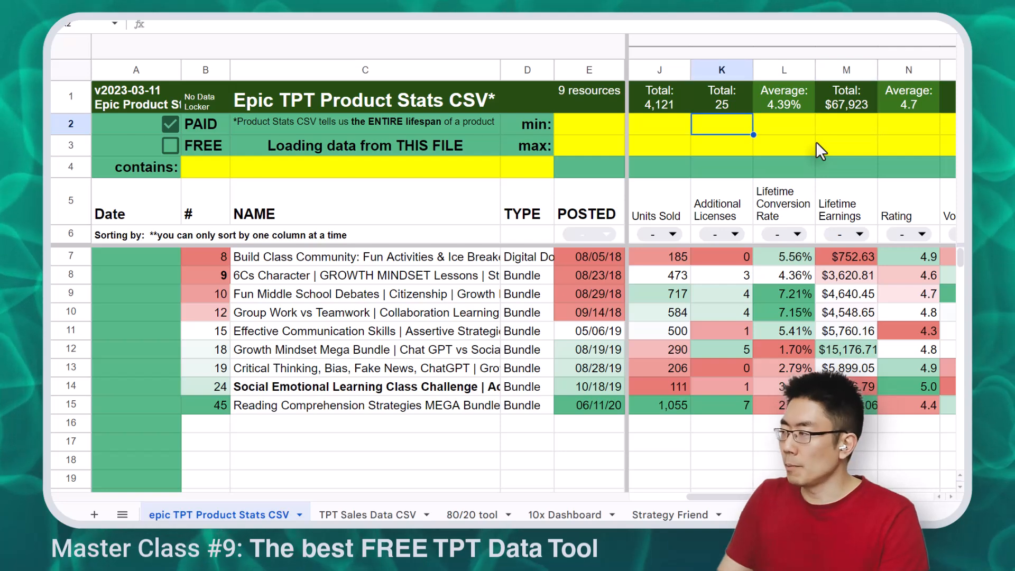
click(590, 94)
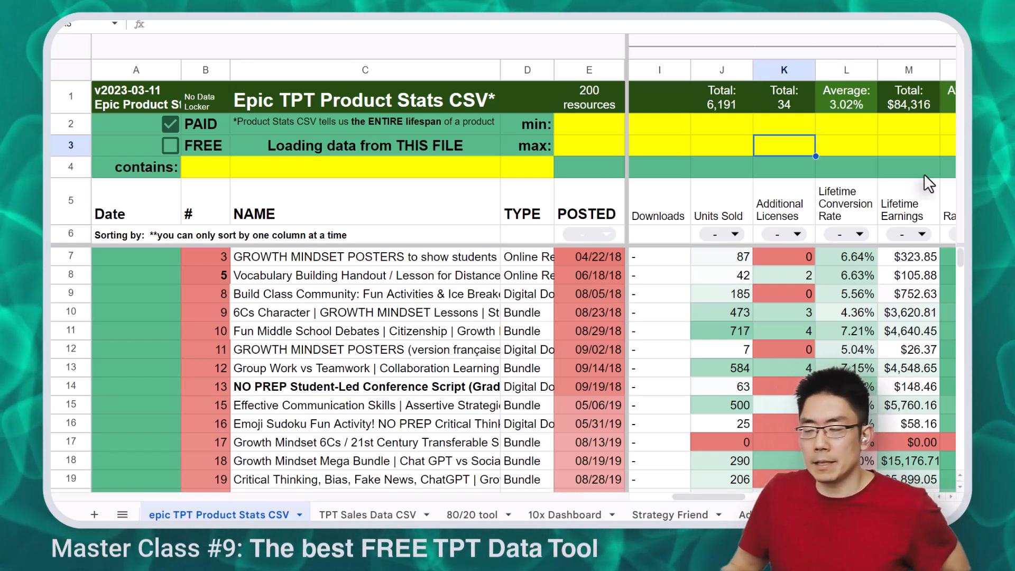
Sort the paid resources by Lifetime Earnings in descending order
click(921, 234)
click(905, 248)
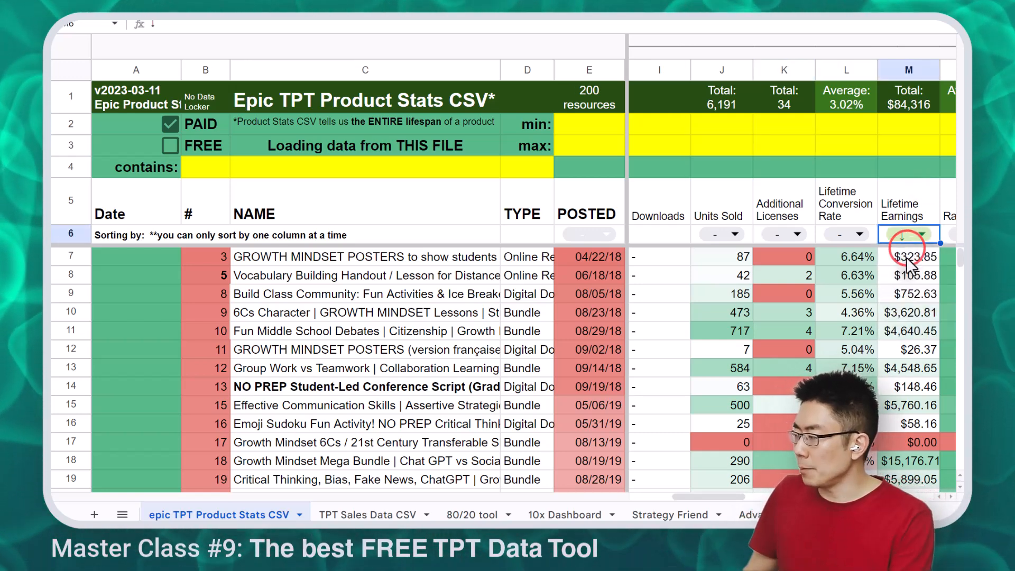
click(591, 122)
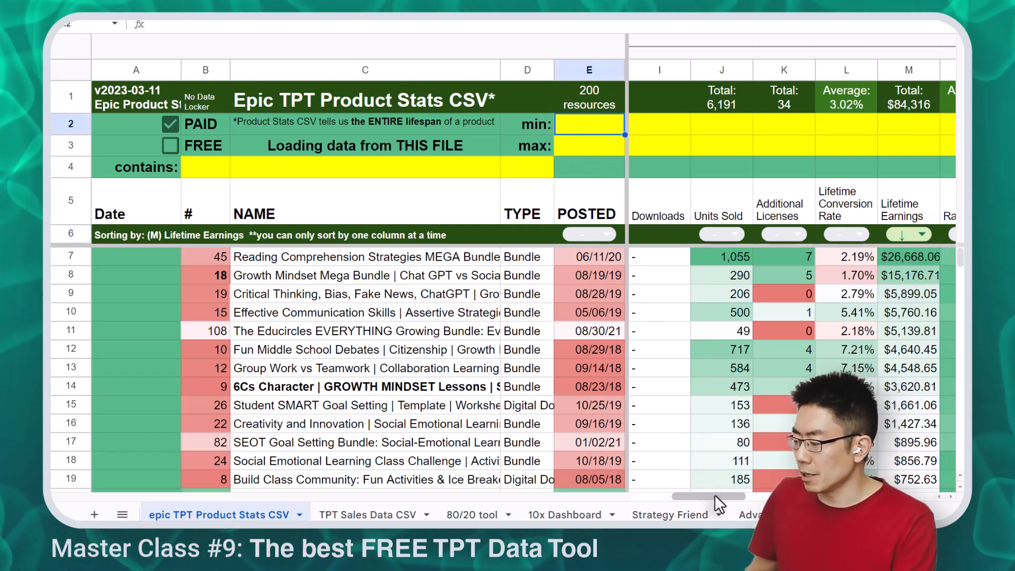
Set the maximum Age to 52 weeks to limit the resources to the past year
drag(734, 497, 745, 498)
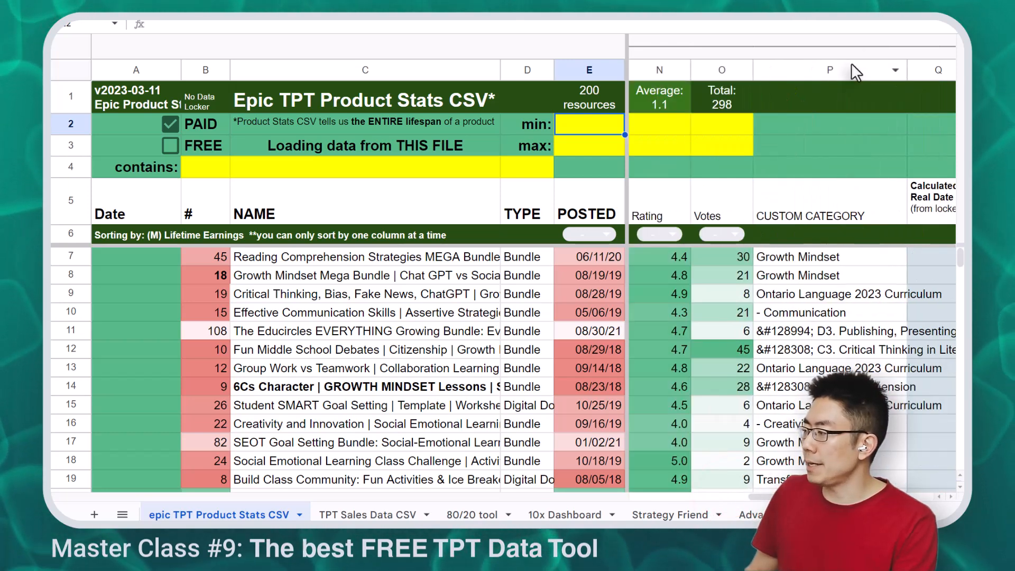
click(852, 46)
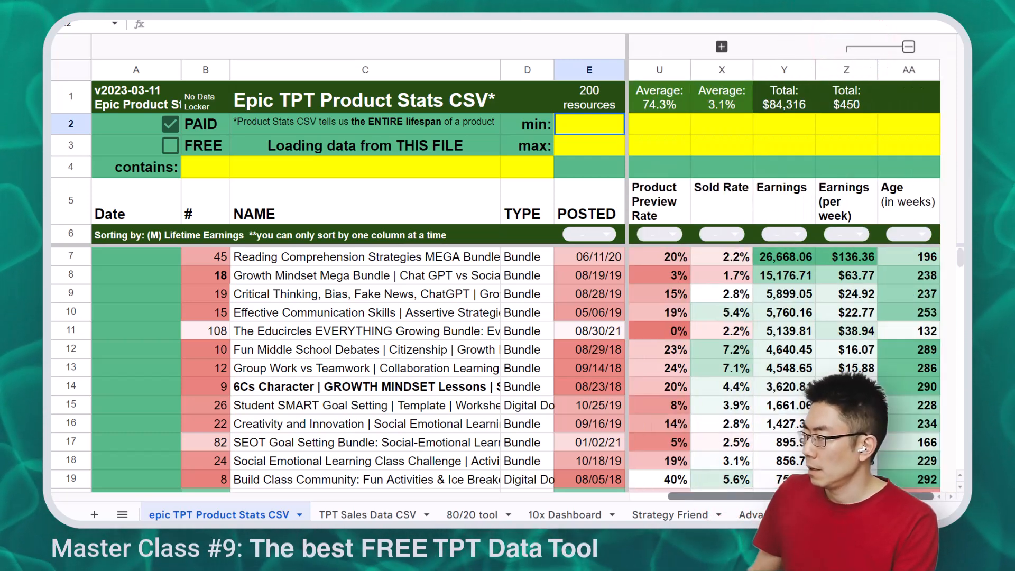
click(918, 147)
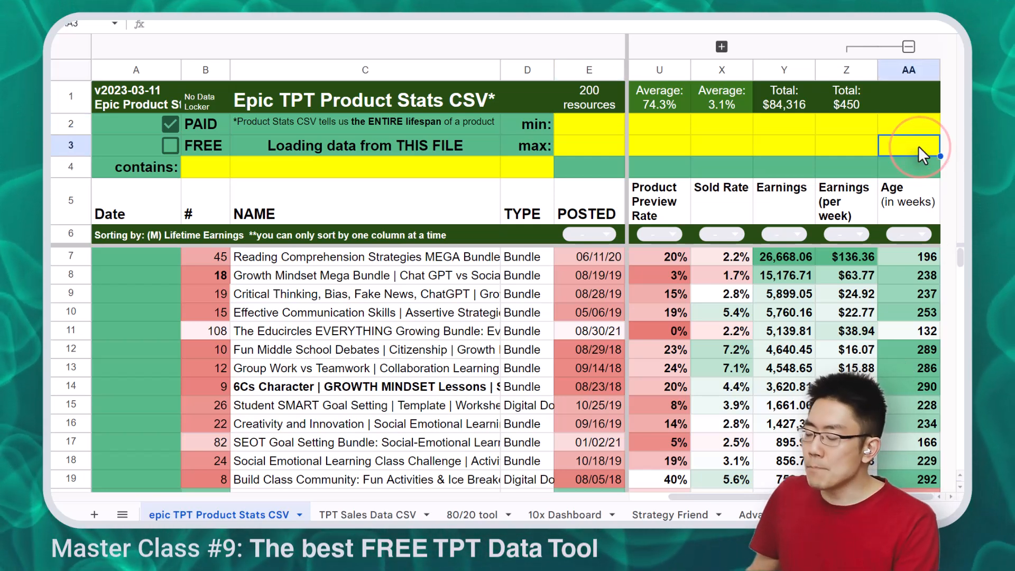
text(52)
key(Return)
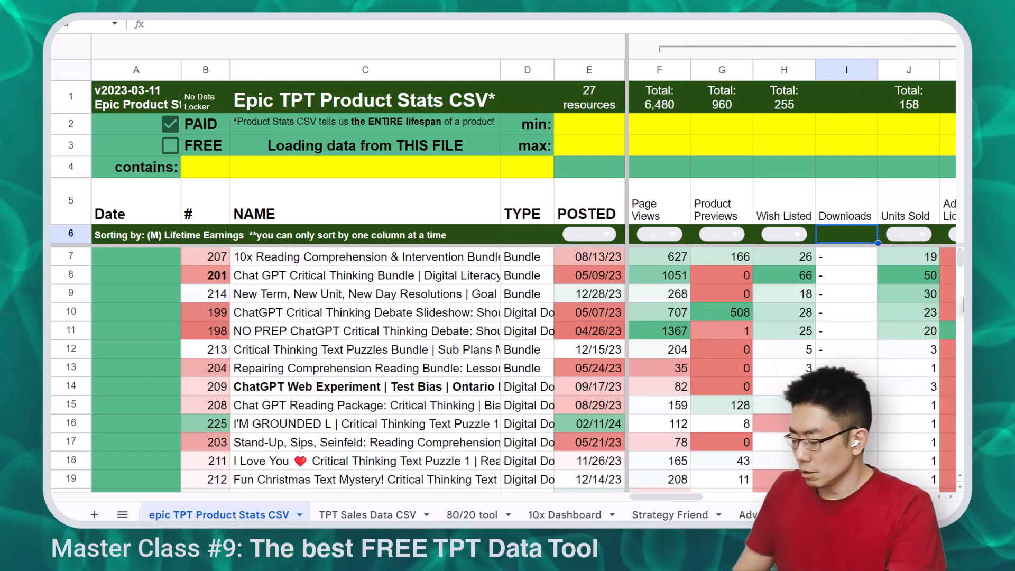
Examine the lifetime earnings and units sold of the Chat GPT Critical Thinking Bundle and the NO PREP ChatGPT Critical Thinking Debate
key(Right)
key(Right)
key(Right)
key(Right)
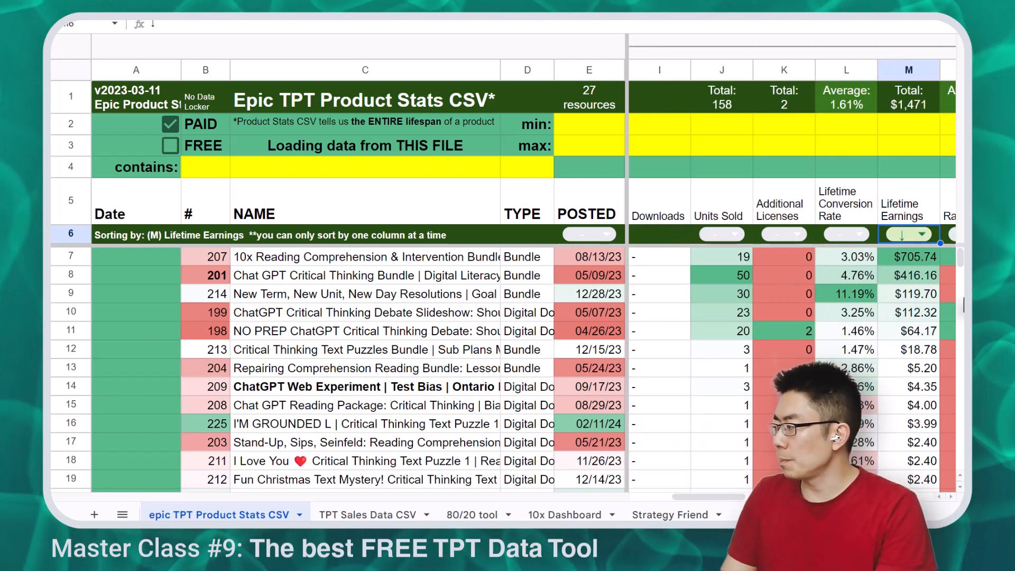
click(708, 66)
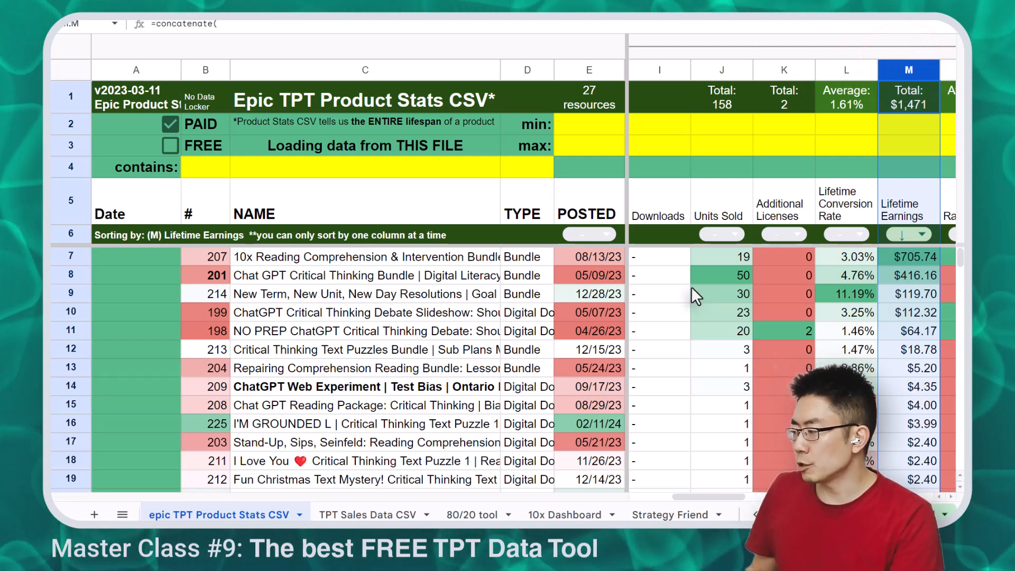
click(489, 271)
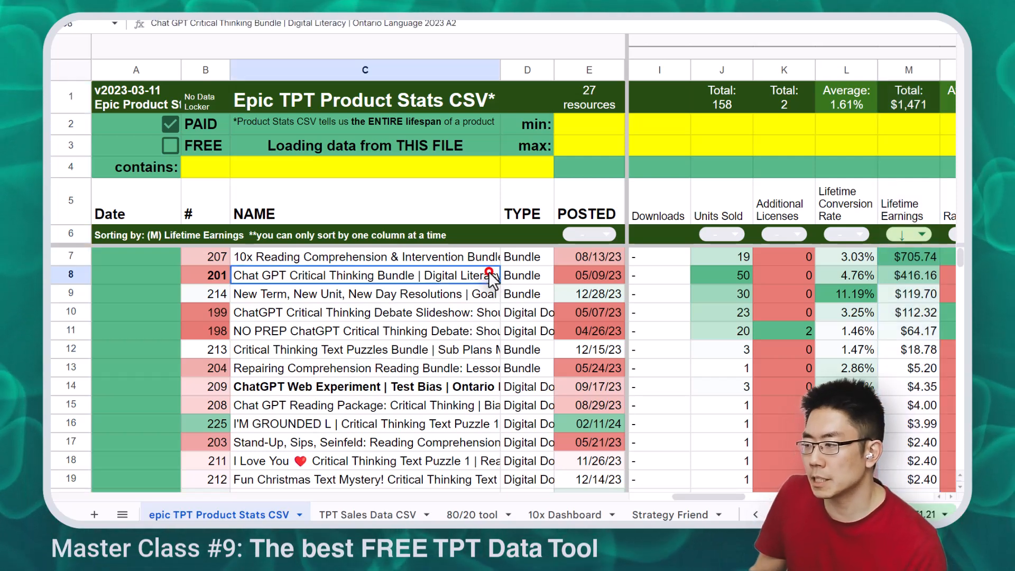
click(723, 278)
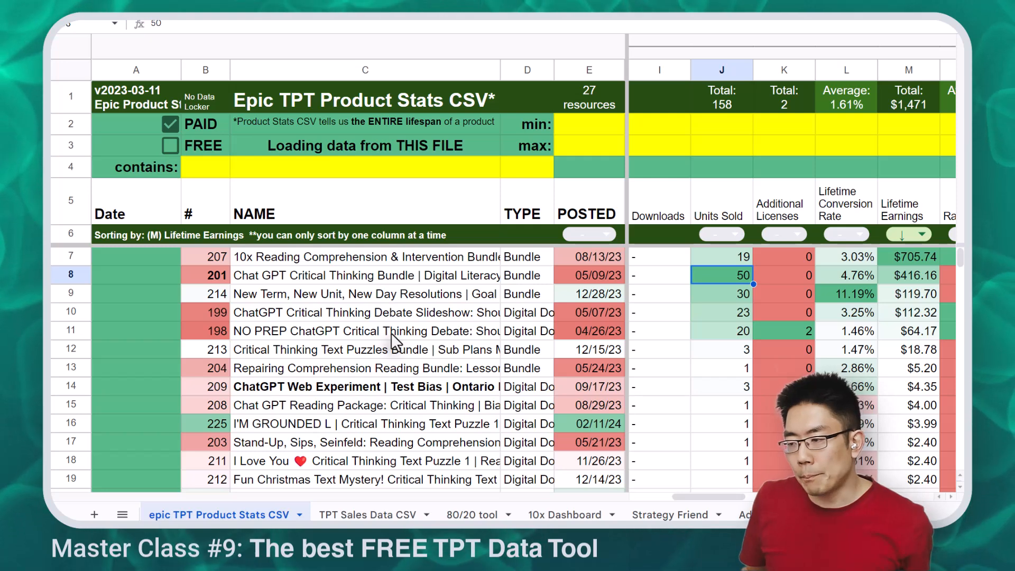
click(719, 331)
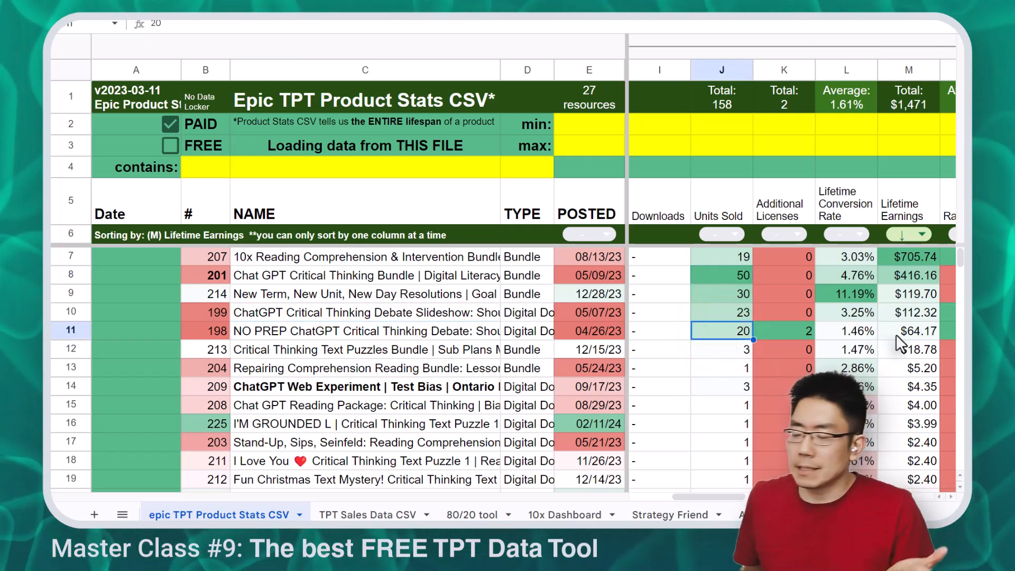
click(487, 332)
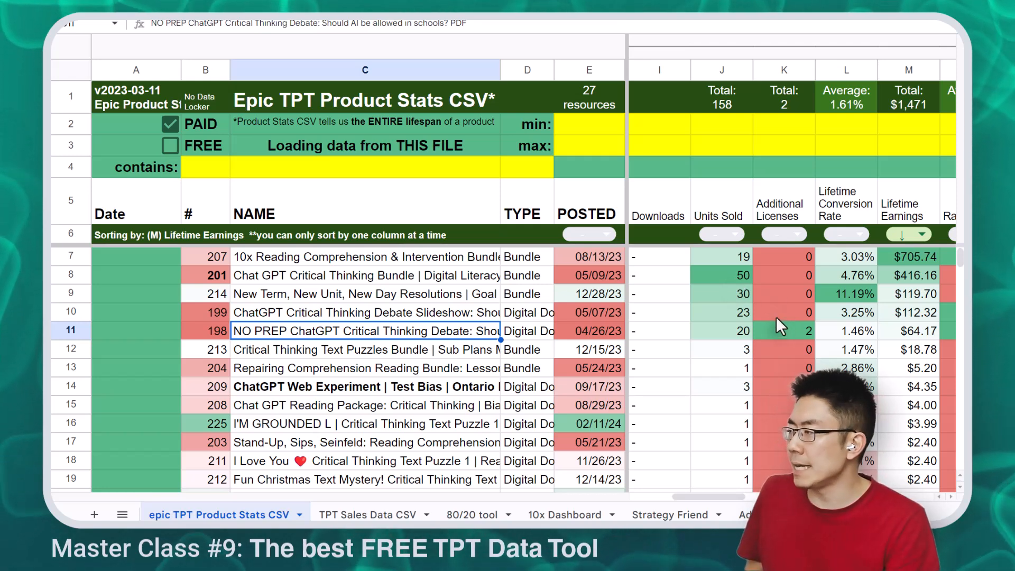
Clear the maximum Age filter and check the resource count
scroll(845, 264, right, 5)
click(885, 149)
key(Delete)
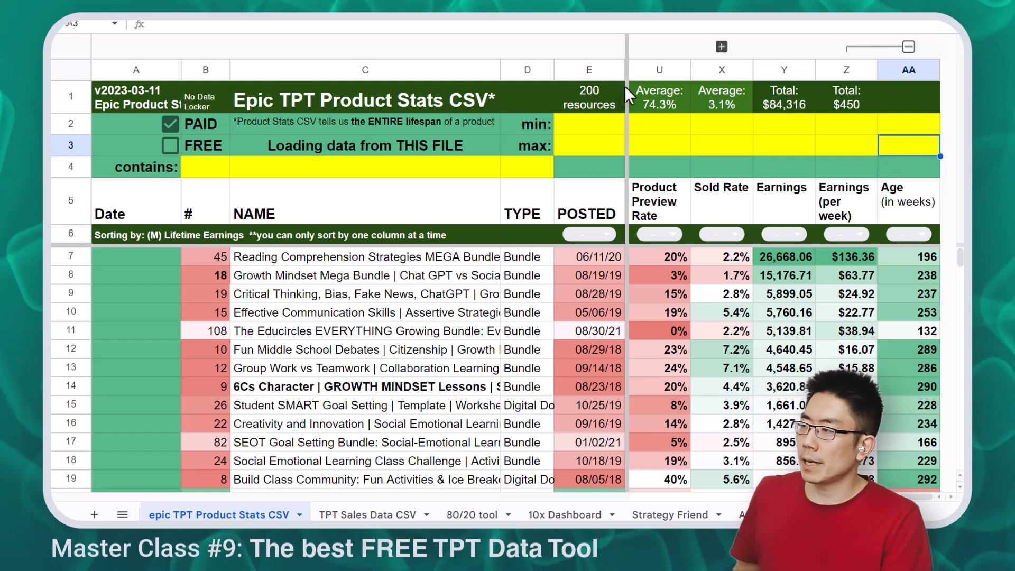
click(572, 94)
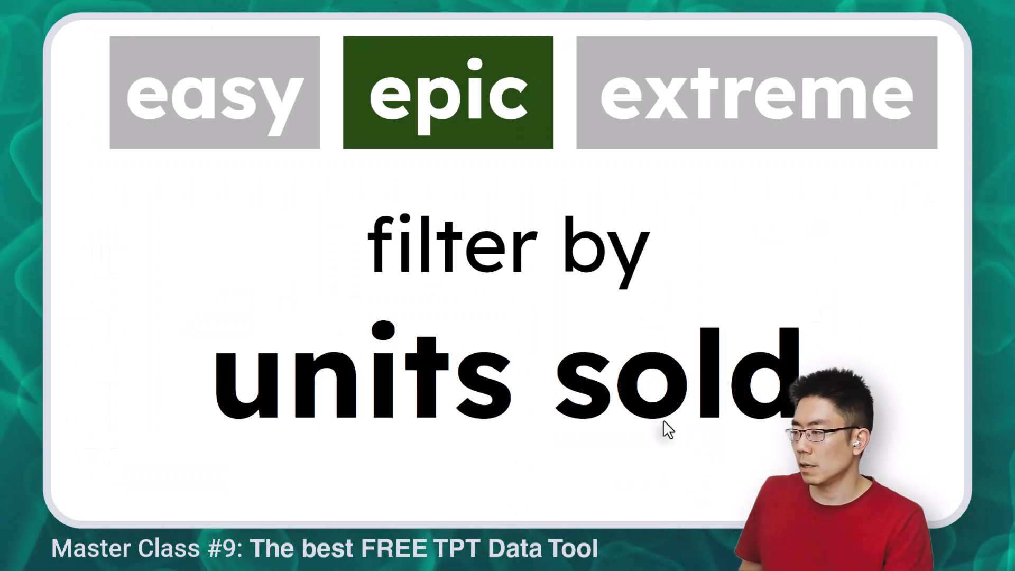
Switch back from the slides to the stats spreadsheet and set the minimum Units Sold to 10
key(alt+Tab)
key(alt+Tab)
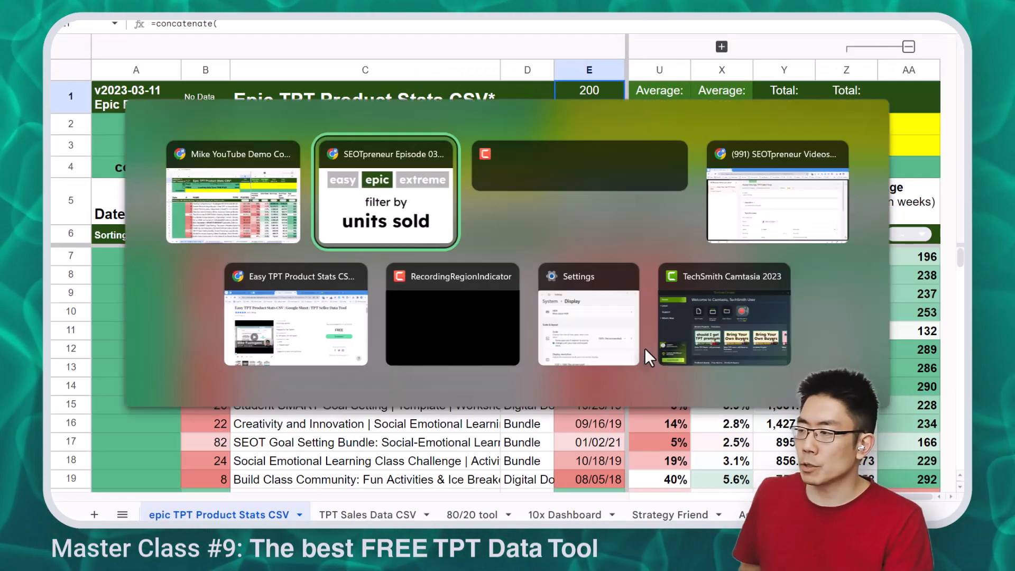
key(Left)
key(Left)
key(Left)
key(Left)
key(Left)
key(Left)
key(Left)
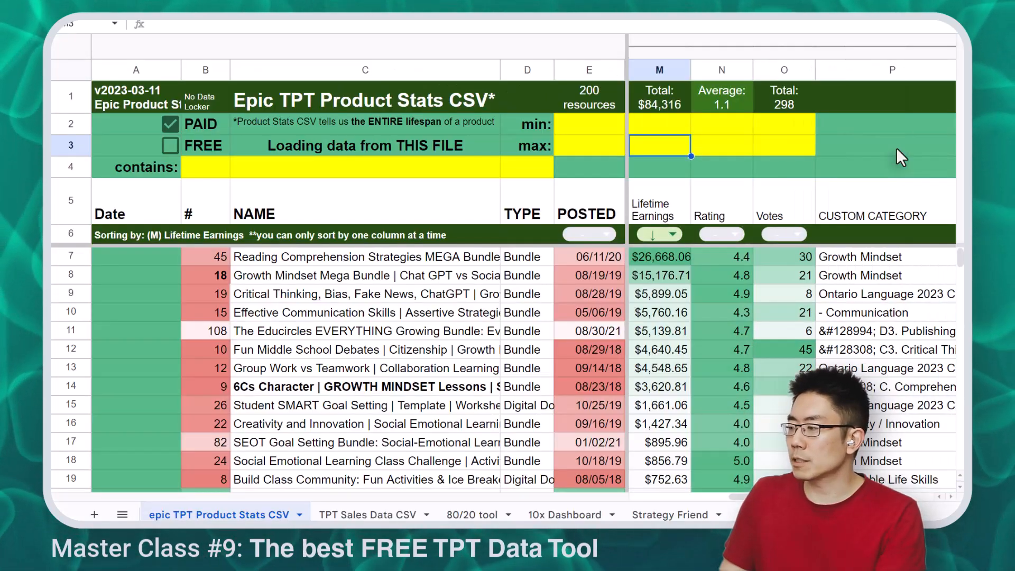
key(Right)
key(Up)
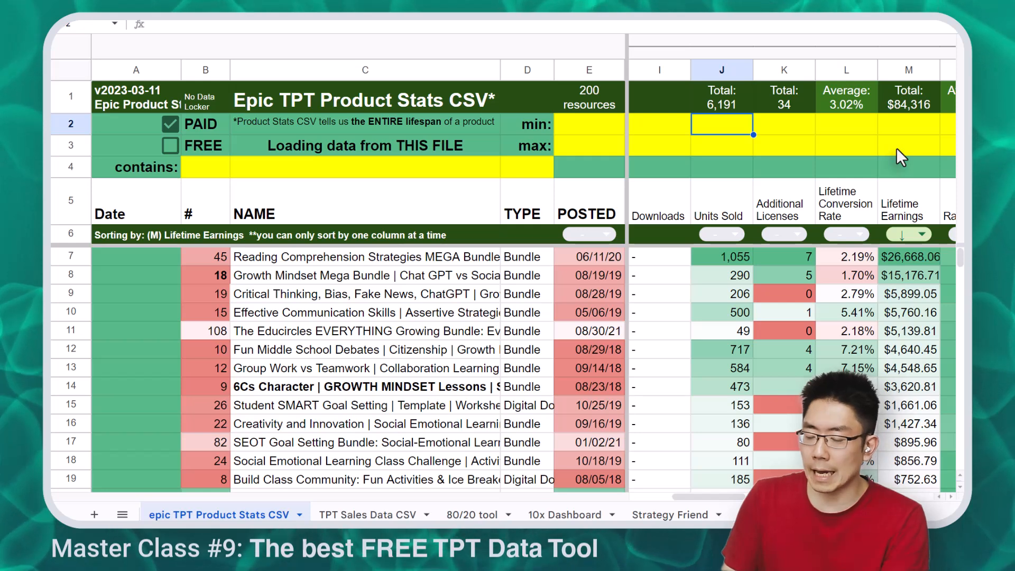
text(10)
key(Return)
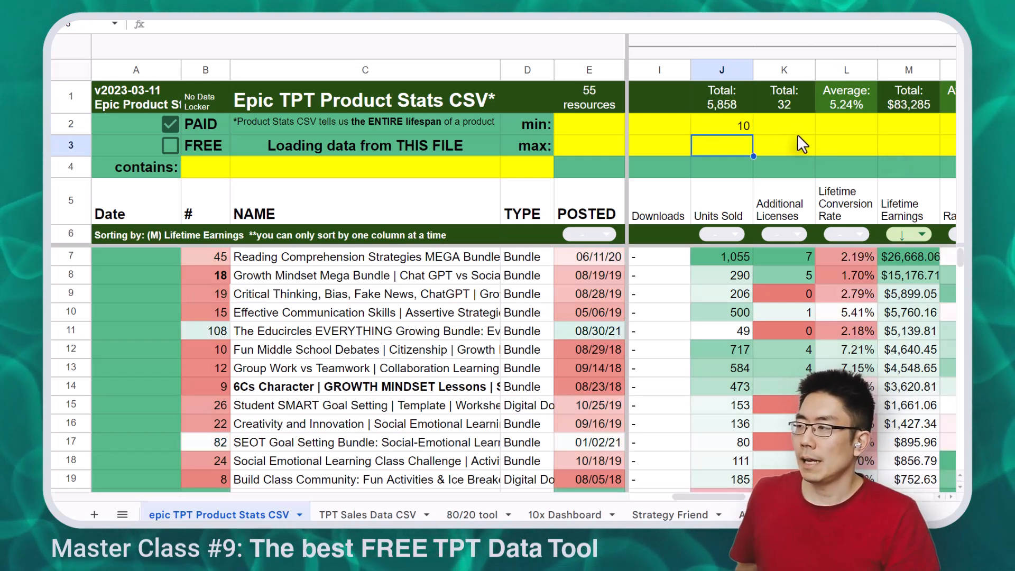
click(578, 84)
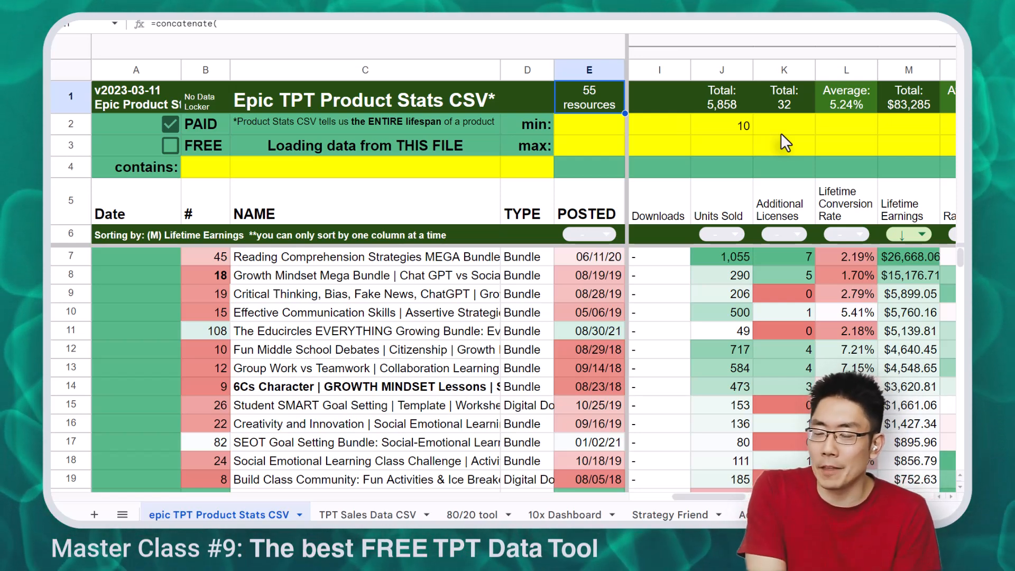
Set the minimum Units Sold to 100 and check the type of the Student SMART Goal Setting resource
click(735, 127)
text(100)
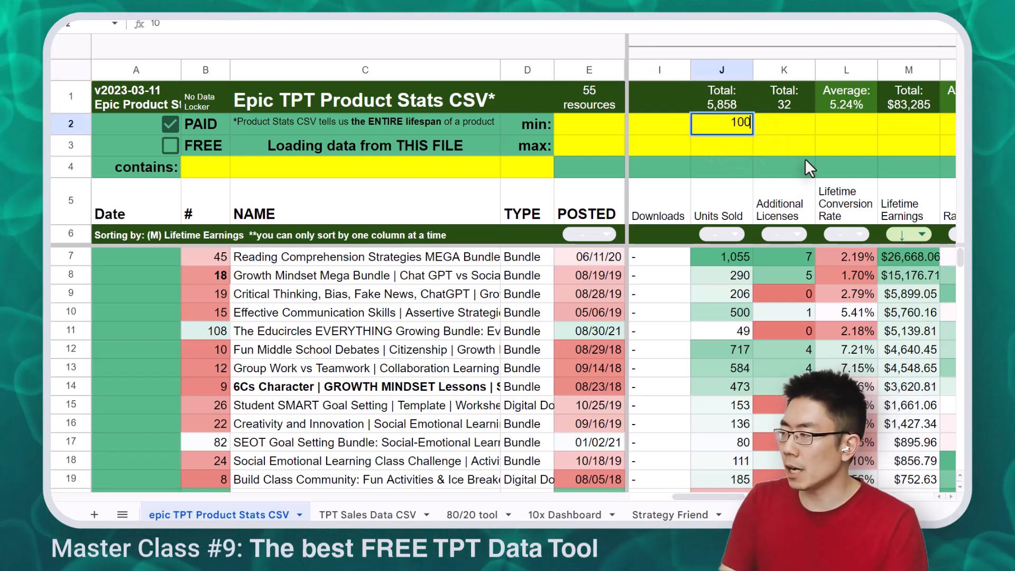
key(Return)
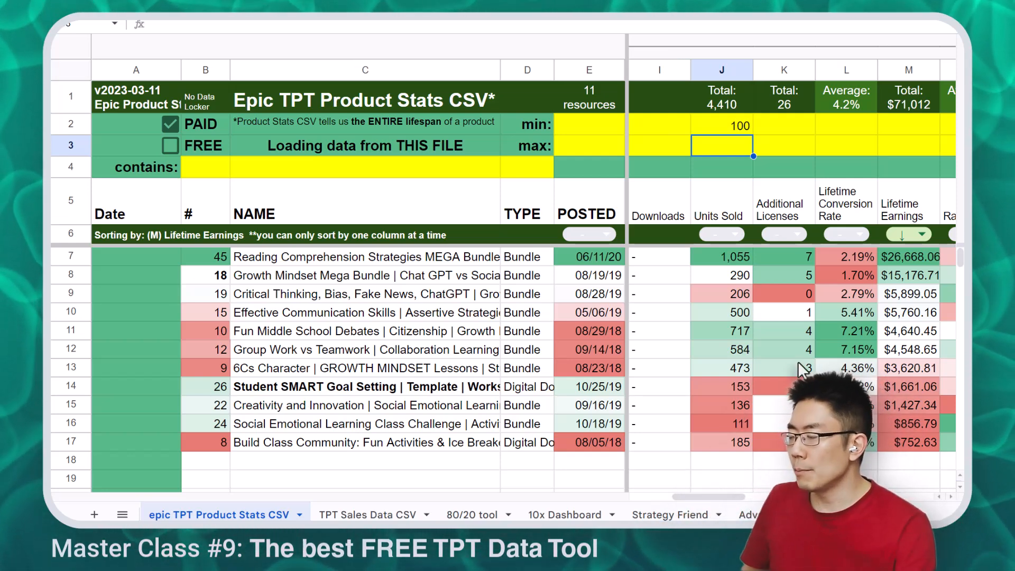
click(520, 386)
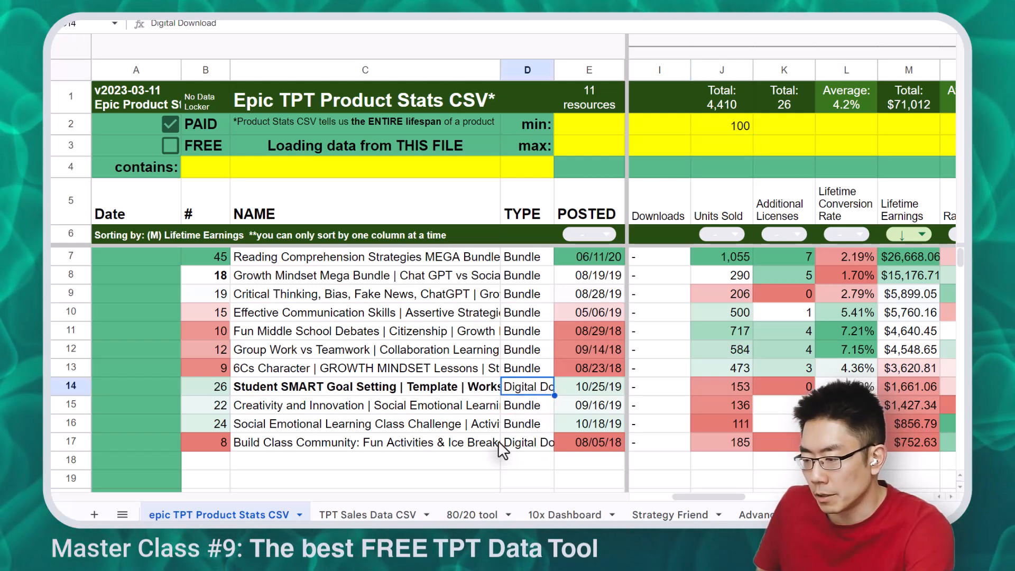
click(513, 384)
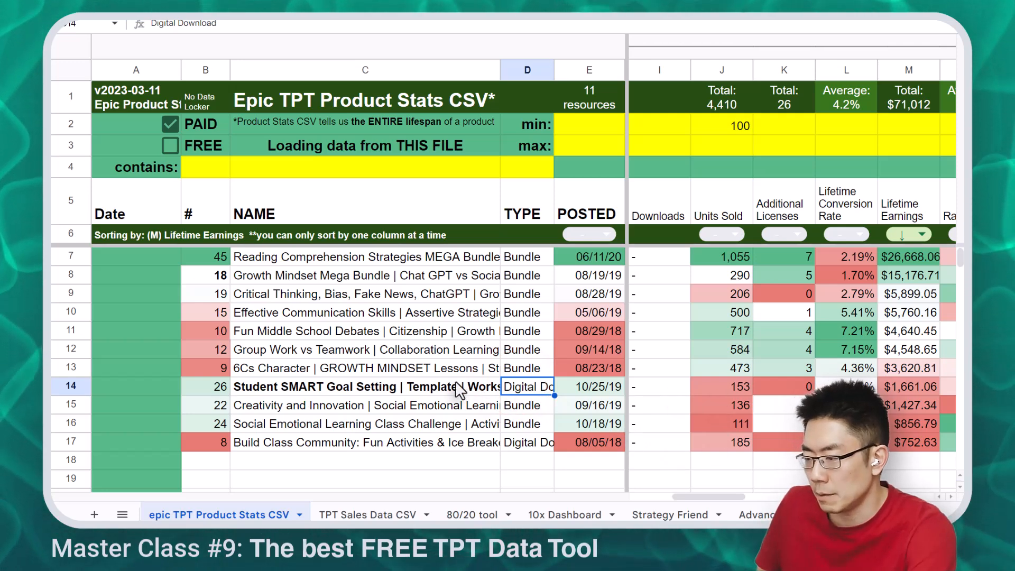
Copy the Student SMART Goal Setting resource name, search TPT for it and open its product listing
click(437, 387)
key(ctrl+c)
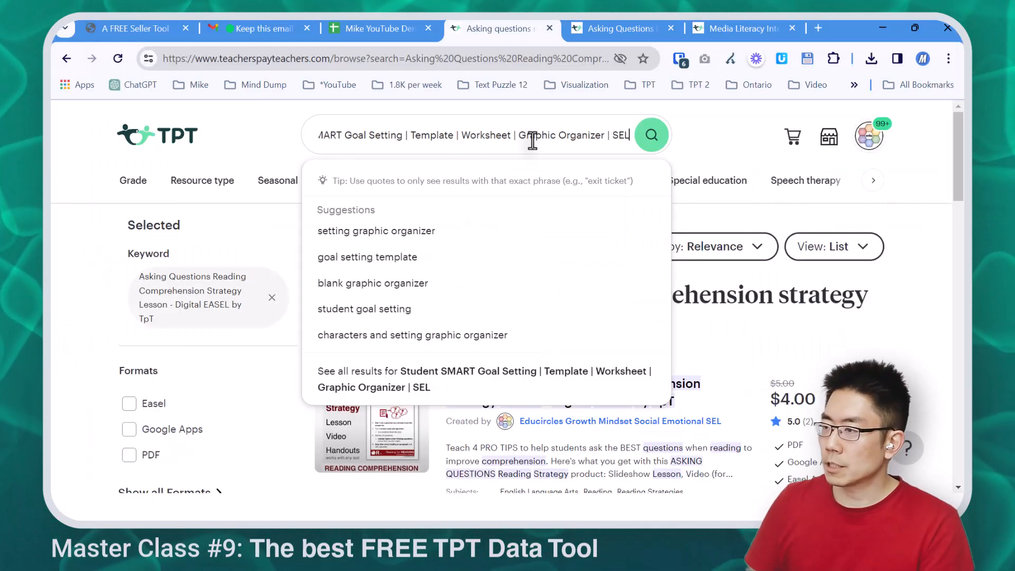
click(582, 360)
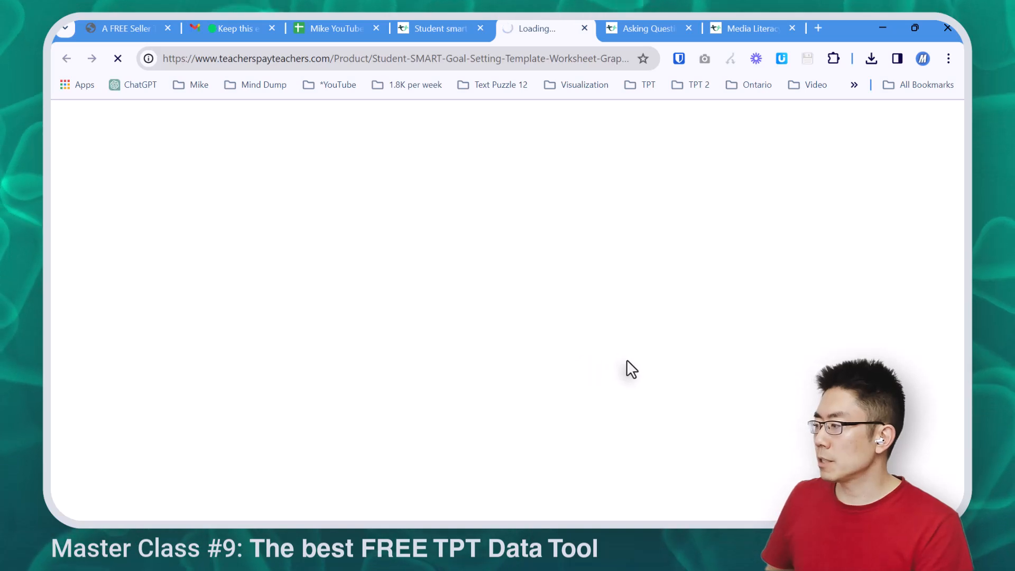
scroll(626, 359, down, 3)
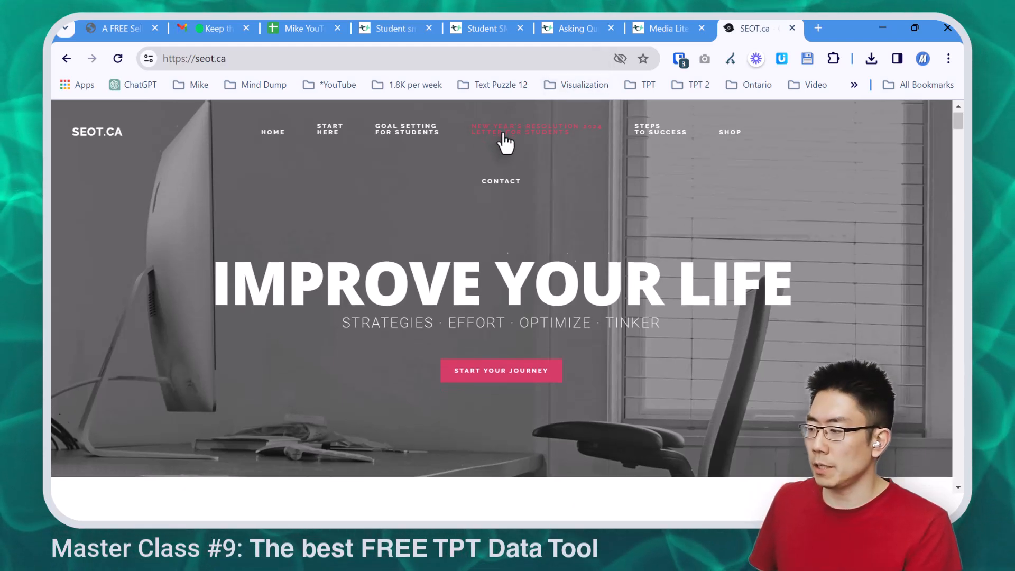
Look through the Goal Setting for Students page on seot.ca and follow the site's Shop link, closing the ad
scroll(507, 154, down, 5)
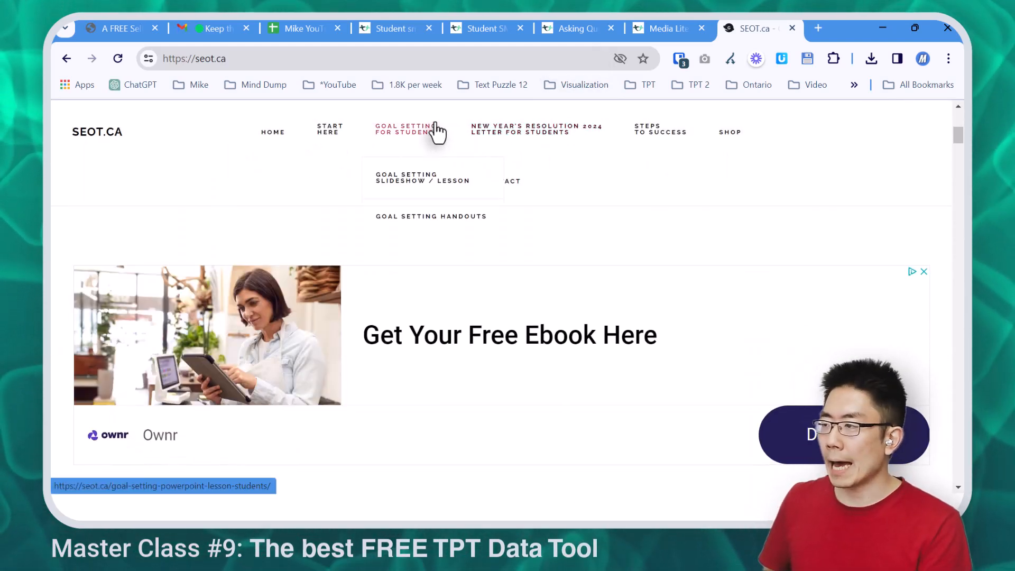
click(425, 131)
scroll(579, 315, down, 5)
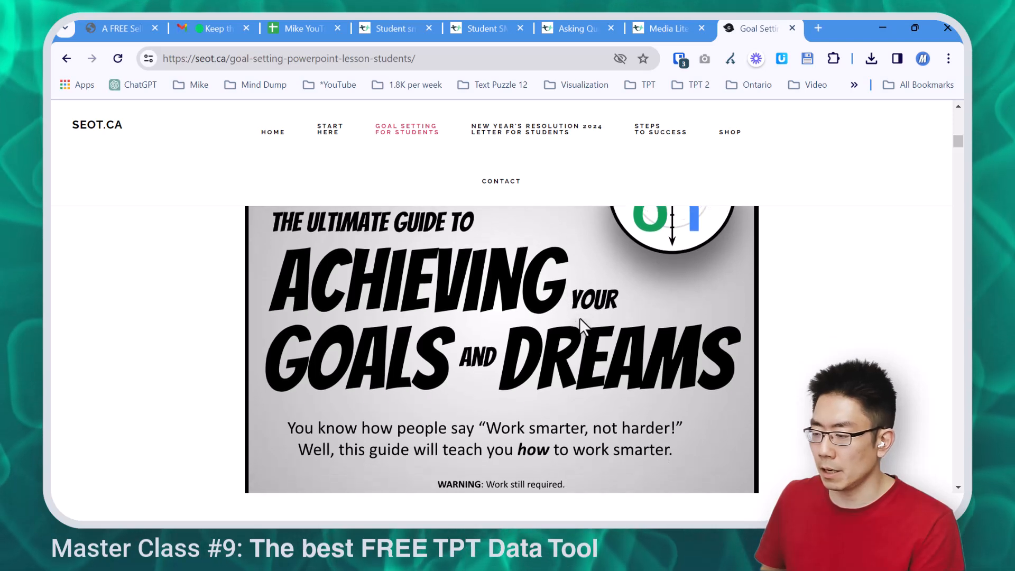
scroll(557, 374, down, 6)
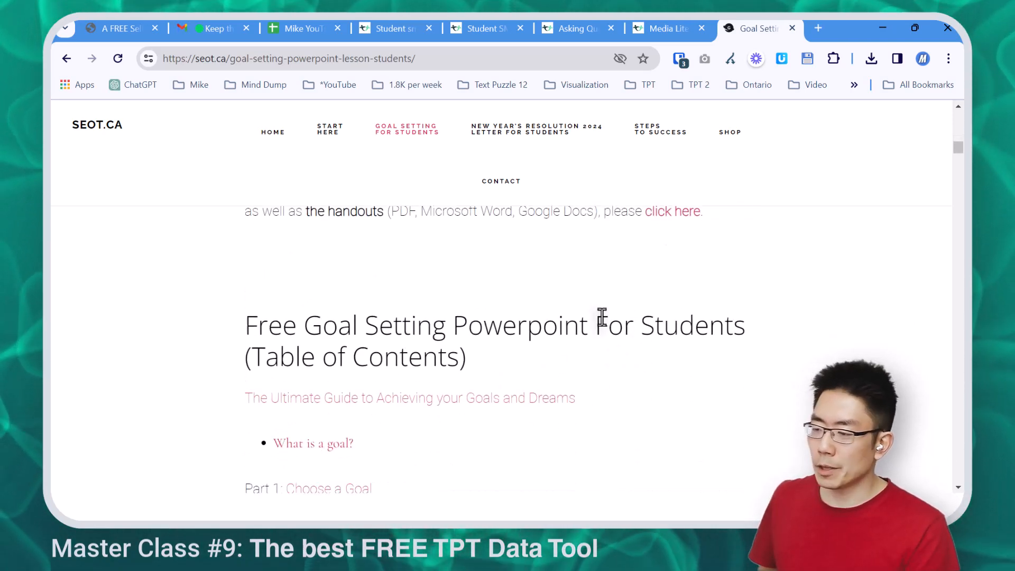
scroll(554, 327, up, 6)
click(721, 139)
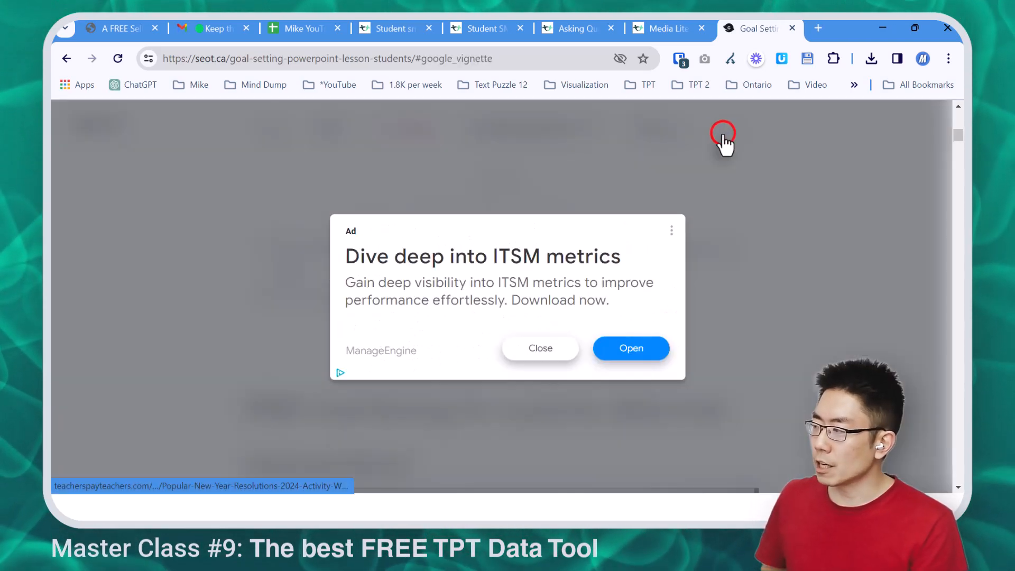
click(533, 350)
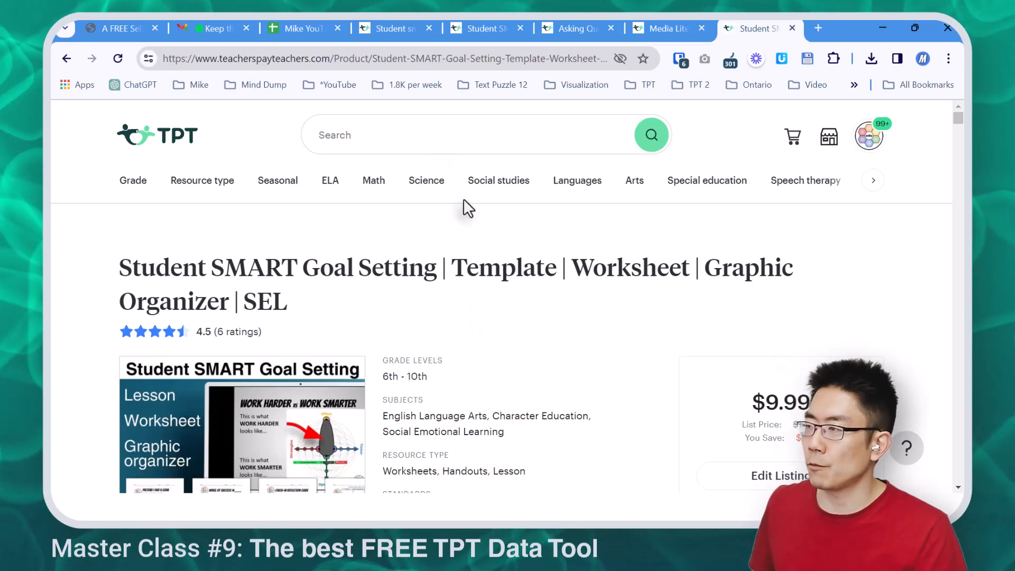
Return to the stats spreadsheet and check the Product Previews and Units Sold of the Student SMART Goal Setting resource
click(324, 25)
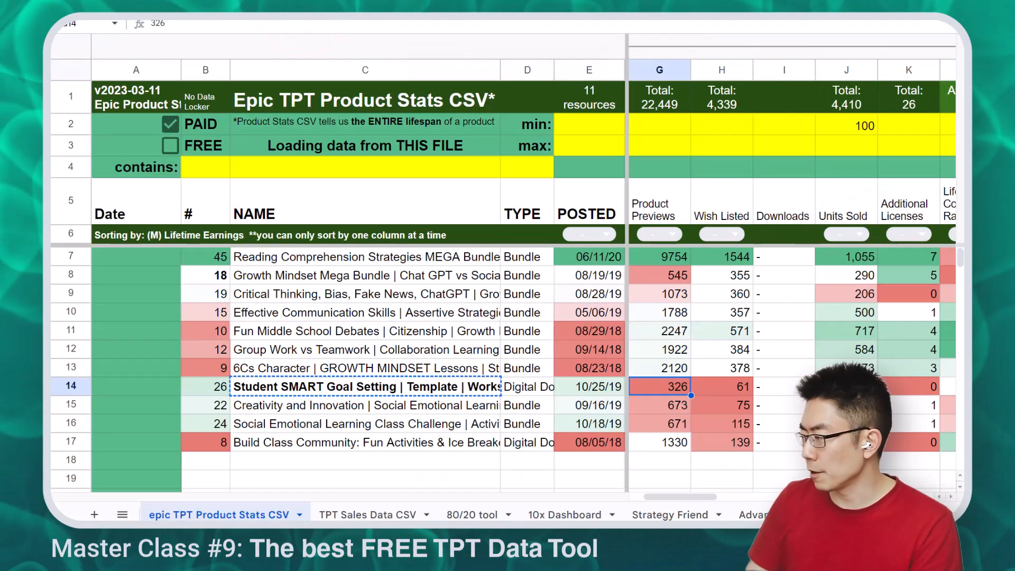
key(Left)
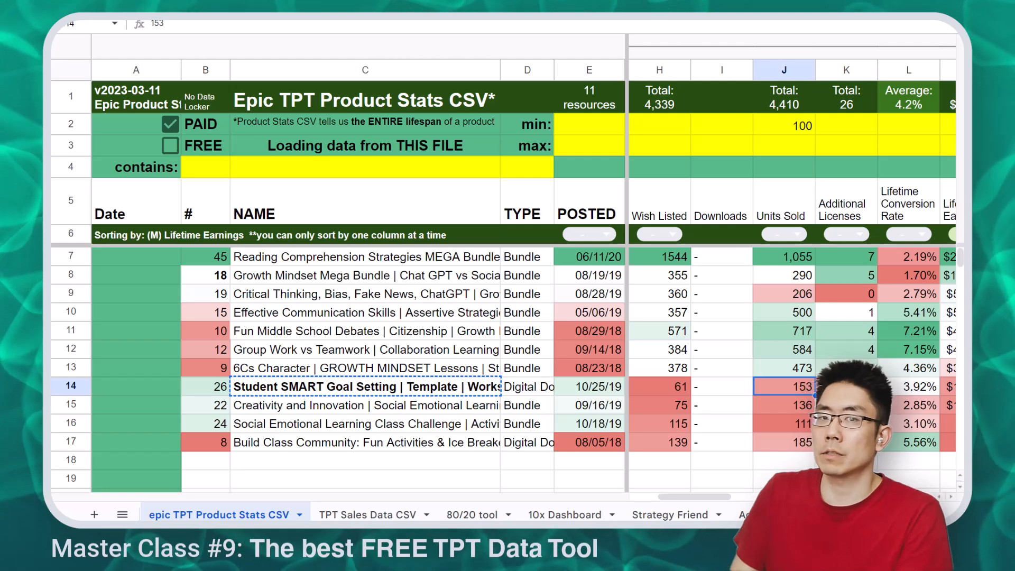
Clear the minimum Units Sold filter and check the resource count
click(795, 128)
key(Delete)
click(580, 94)
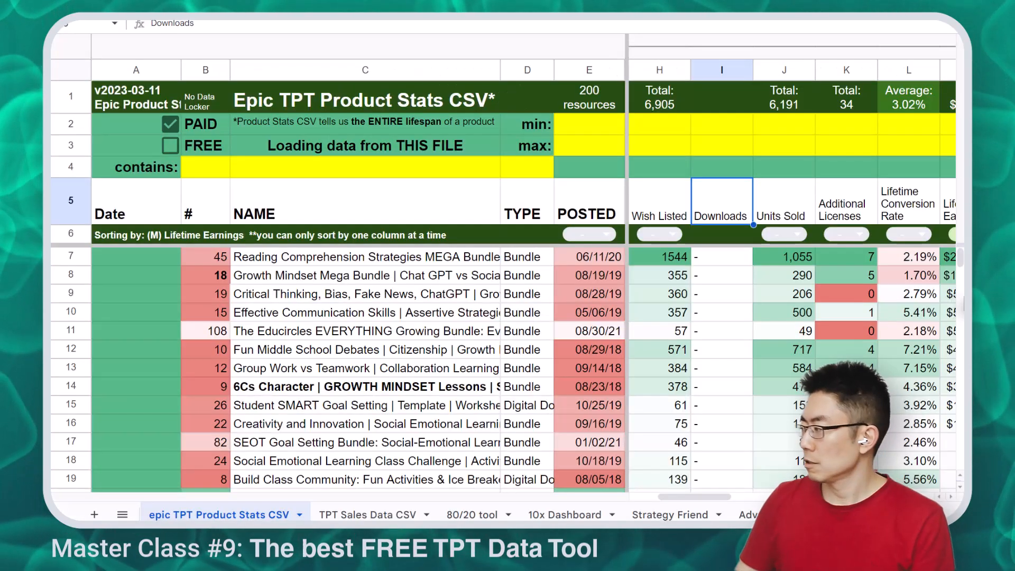
Set the minimum Additional Licenses to 1 and check how many resources match
click(781, 204)
click(845, 204)
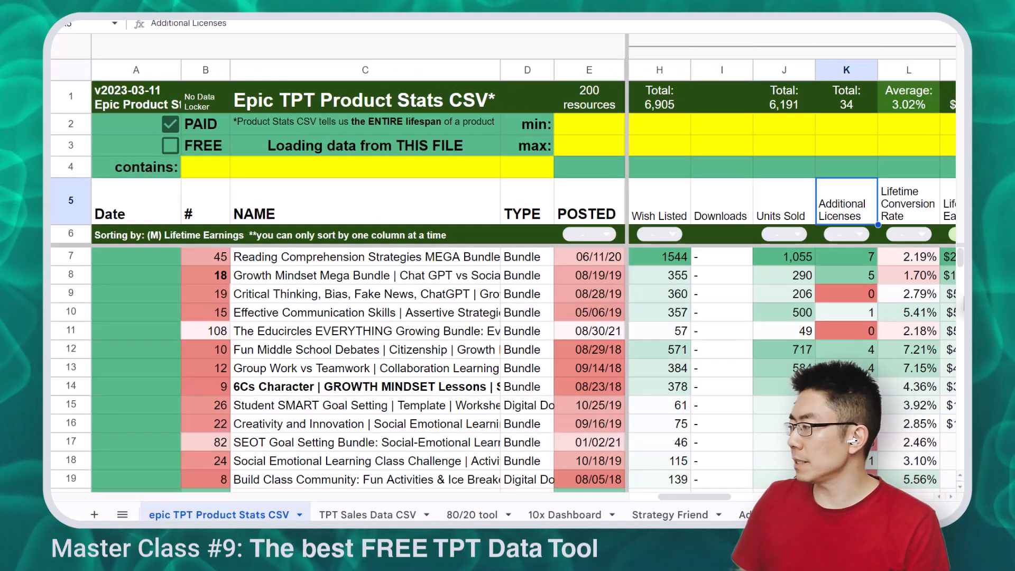
key(Up)
key(Up)
key(Up)
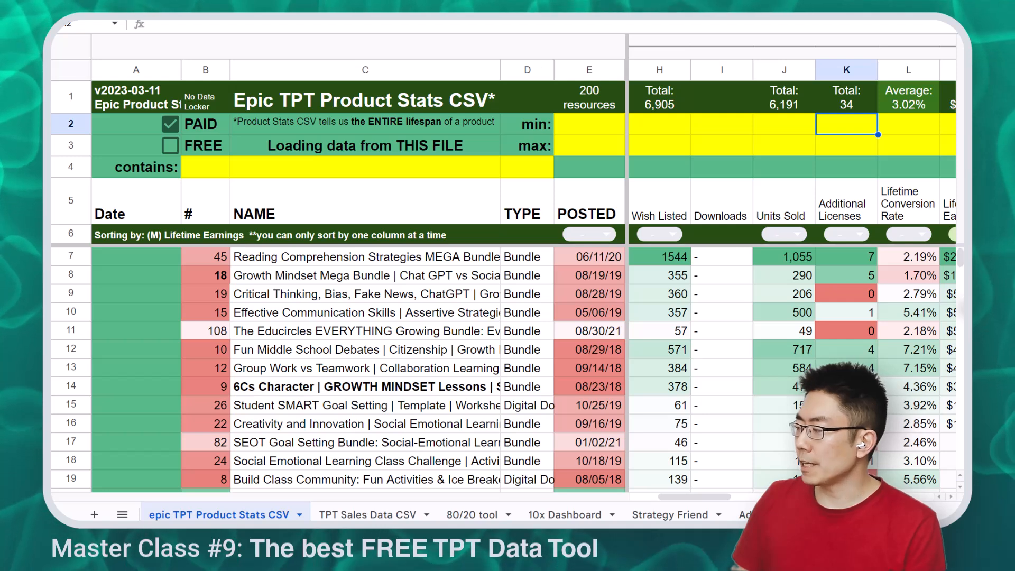
text(1)
key(Return)
key(Down)
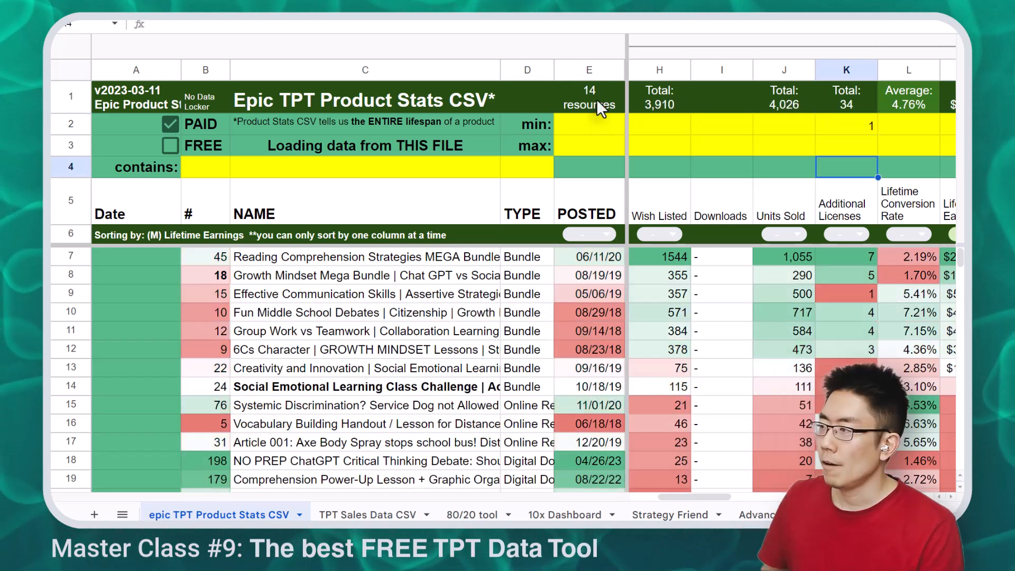
click(596, 100)
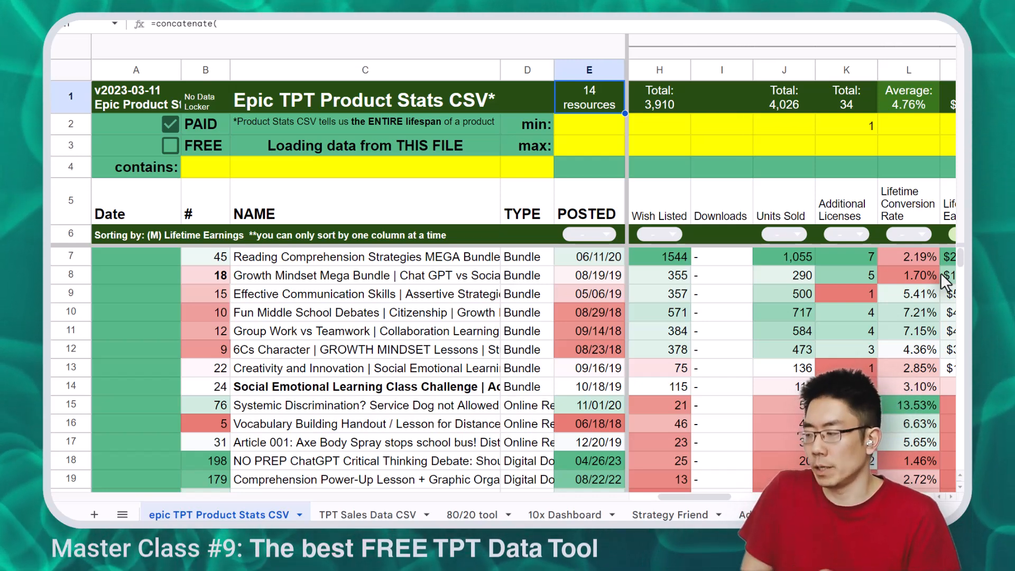
Sort the resources by Additional Licenses in descending order and remove the Lifetime Earnings sort
click(845, 234)
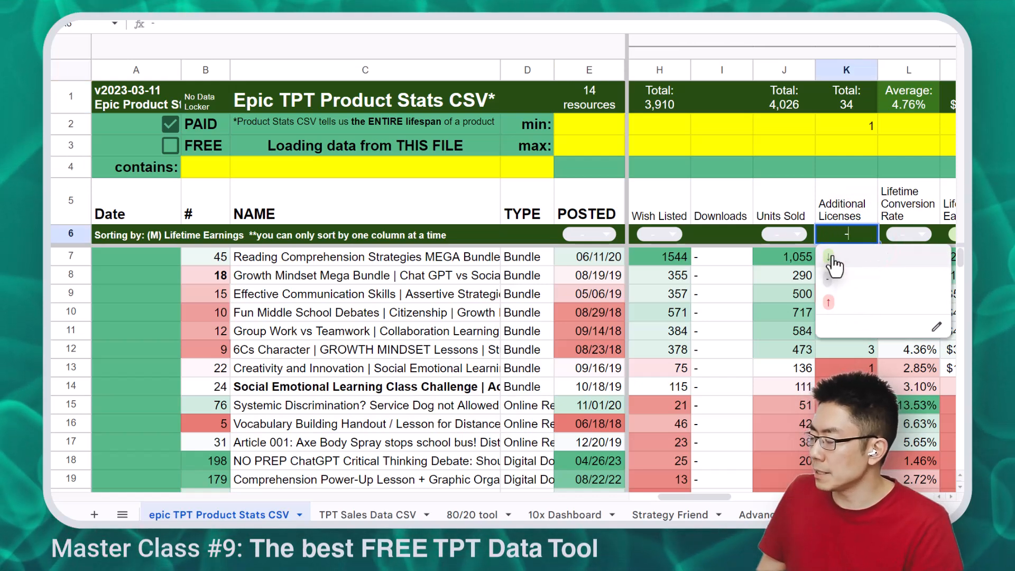
click(831, 259)
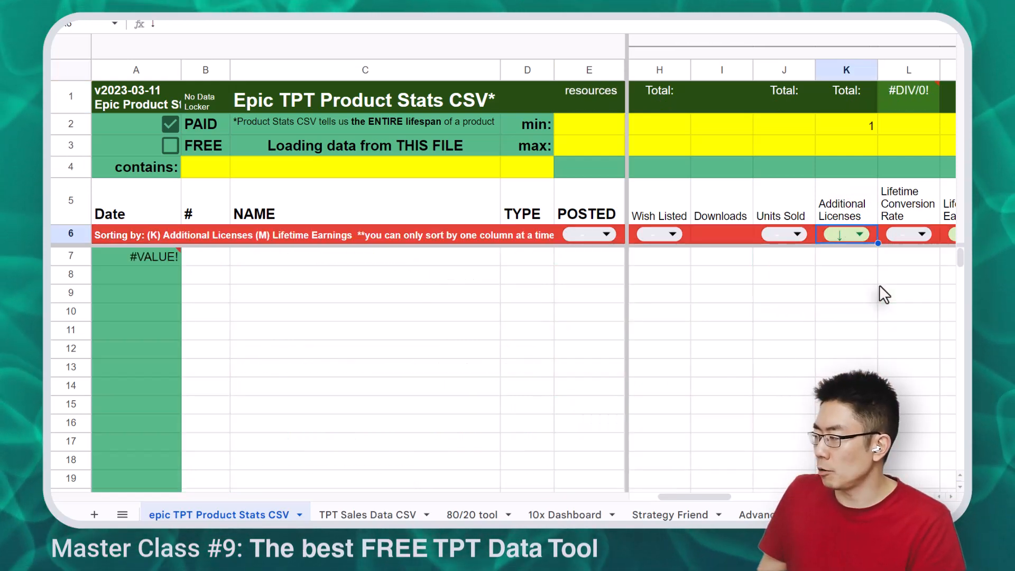
click(154, 235)
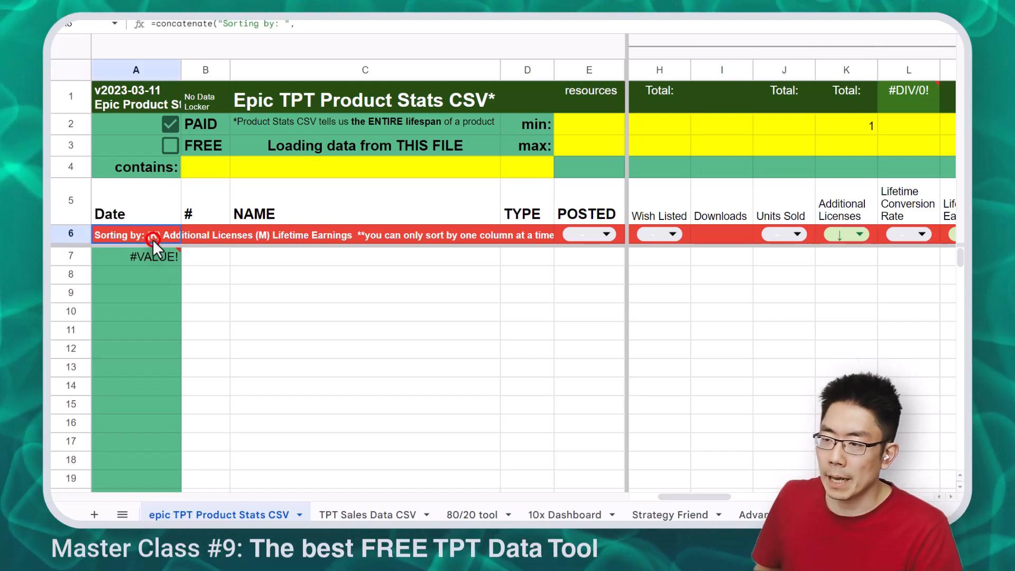
click(265, 243)
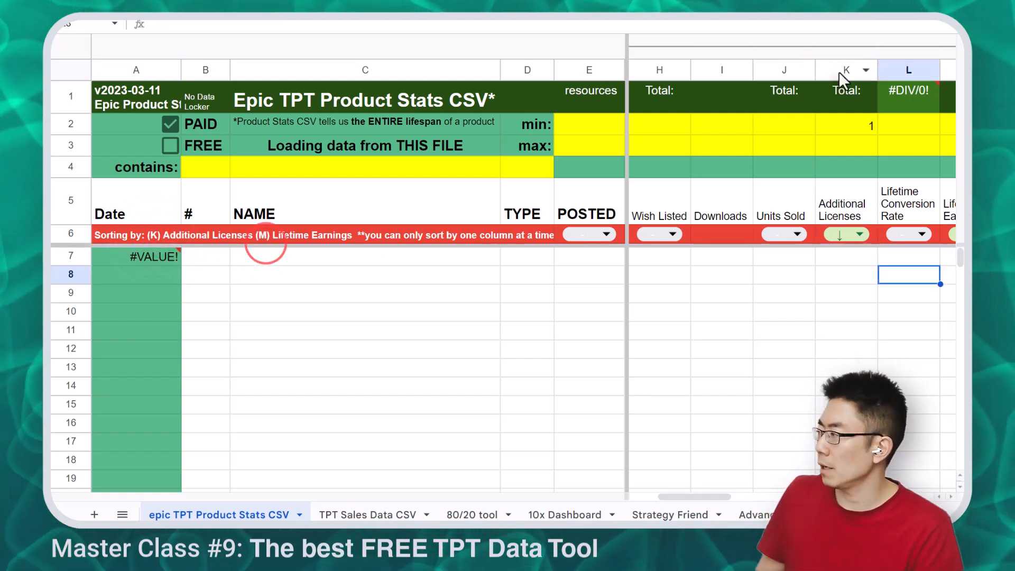
click(839, 72)
click(937, 311)
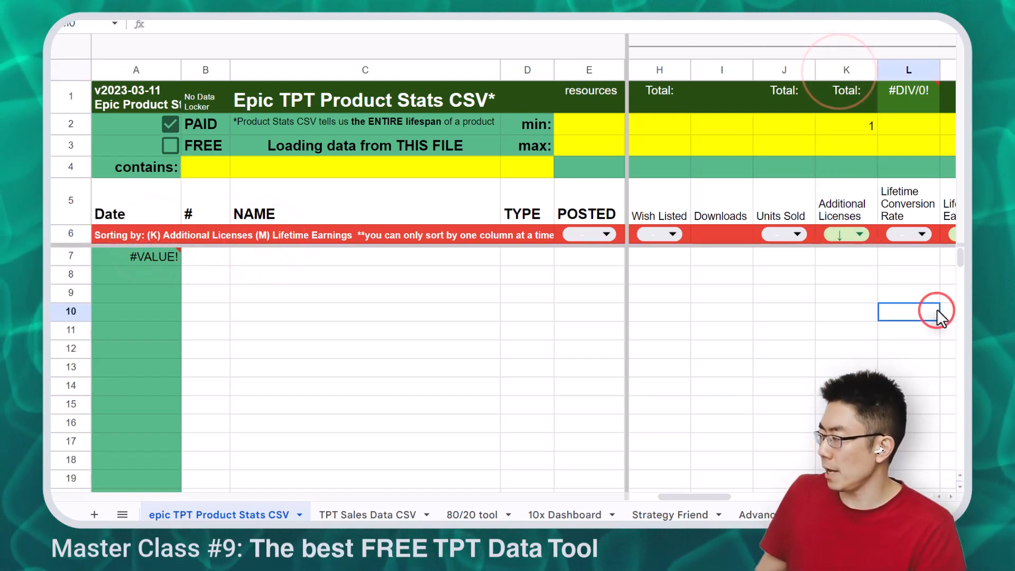
scroll(936, 316, right, 2)
click(840, 71)
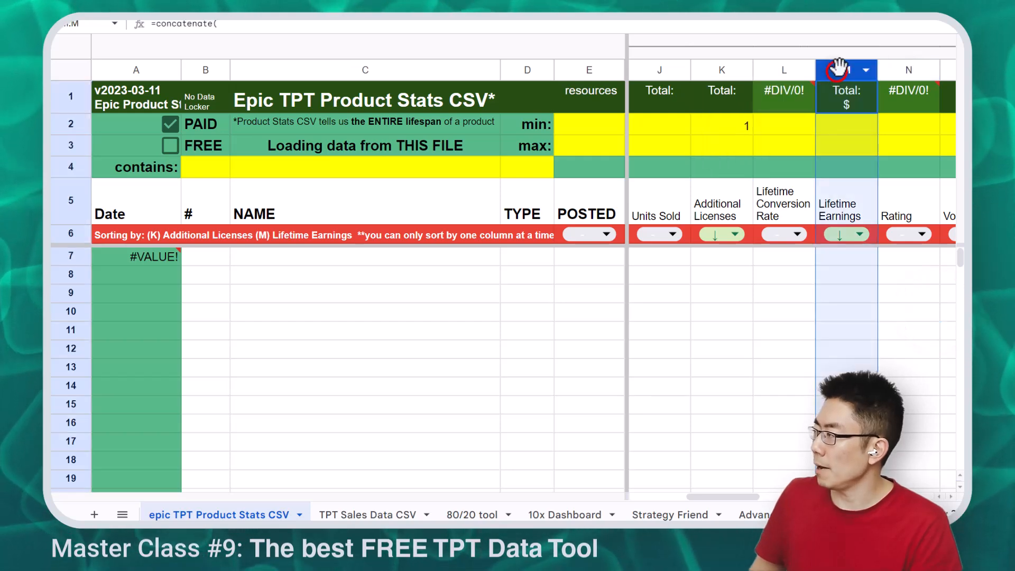
click(860, 235)
click(839, 286)
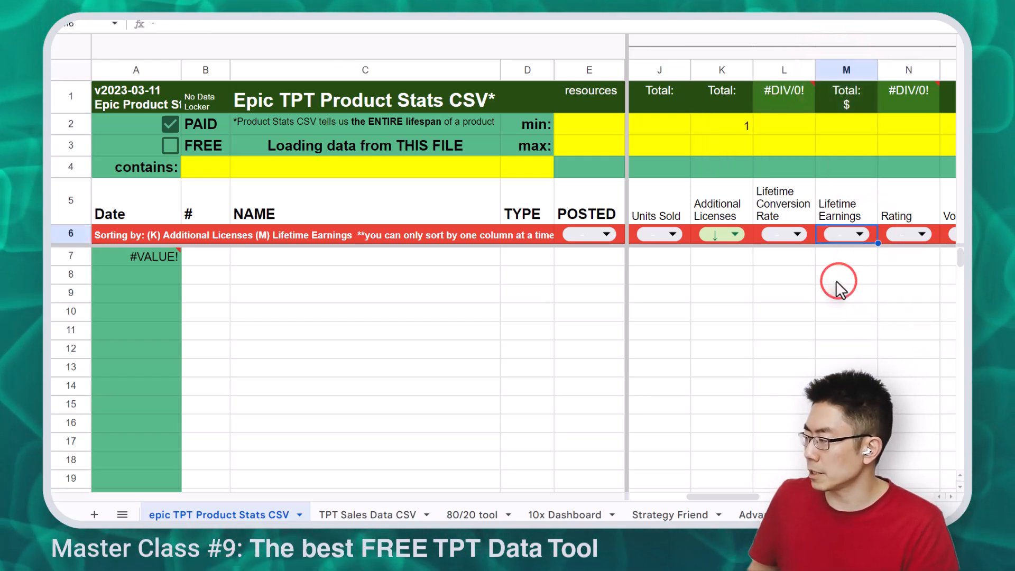
click(724, 258)
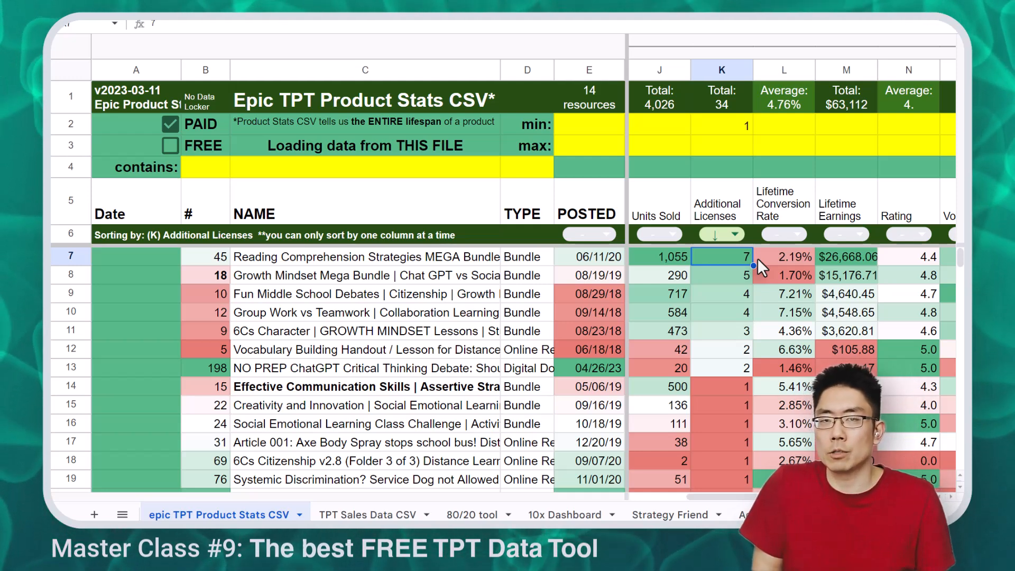
Clear the minimum Additional Licenses and set the maximum Lifetime Conversion Rate to 5%
click(727, 131)
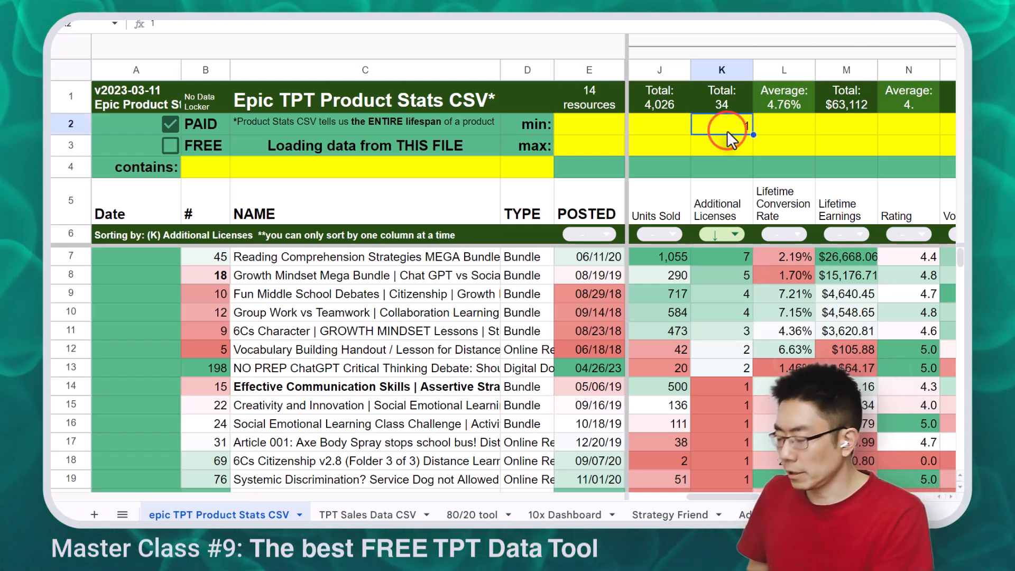
key(Delete)
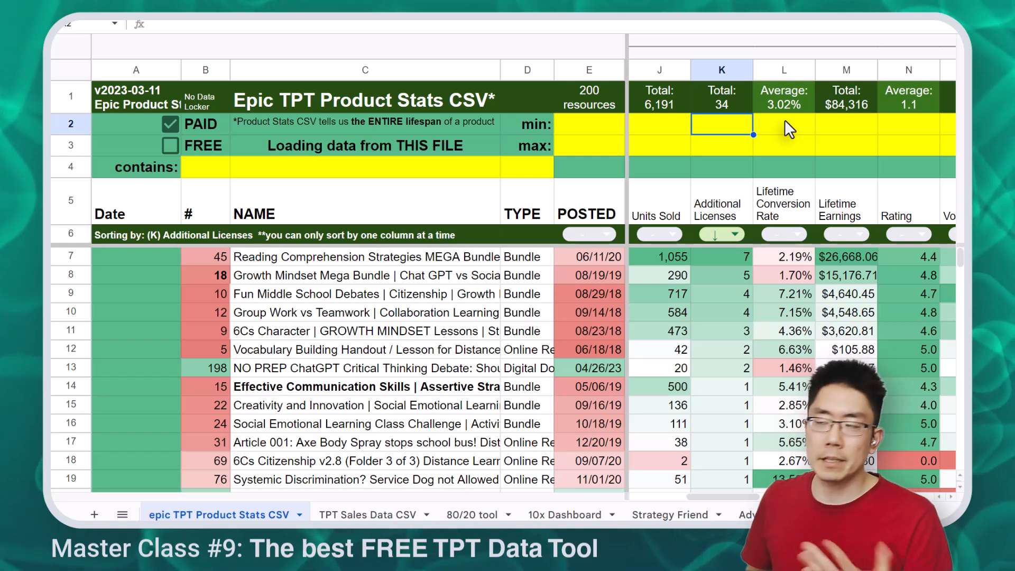
click(787, 124)
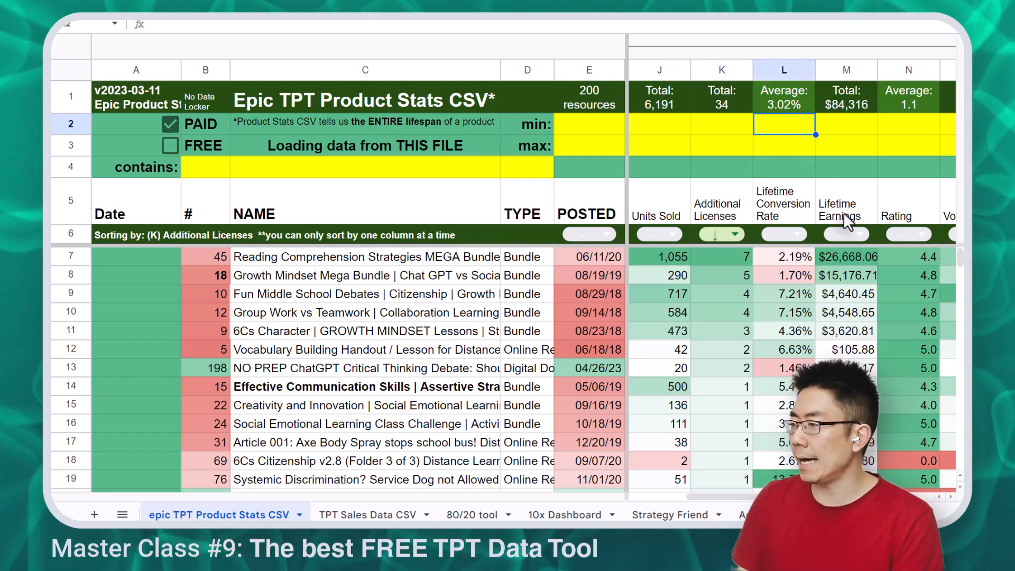
key(Down)
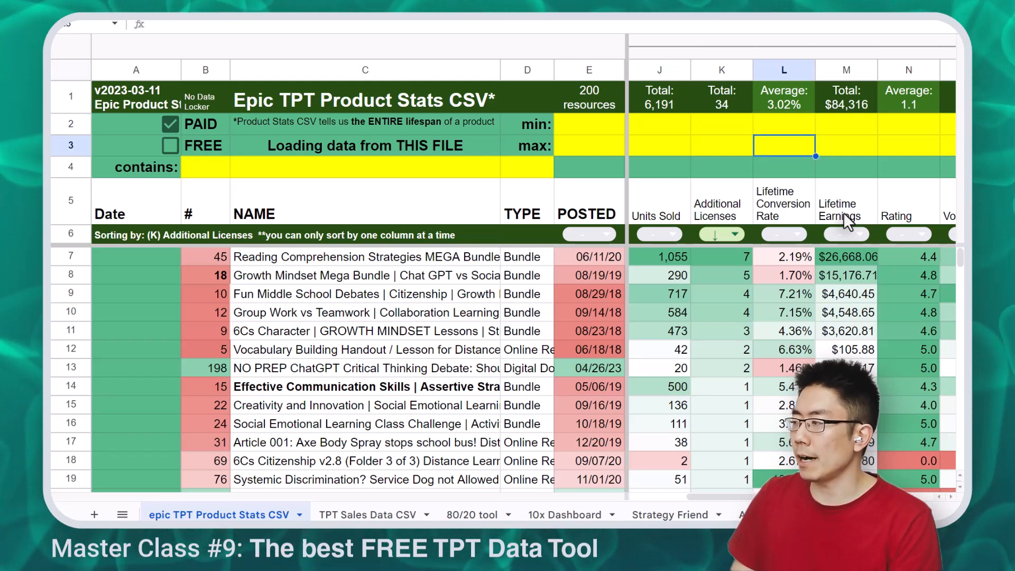
text(5%)
key(Return)
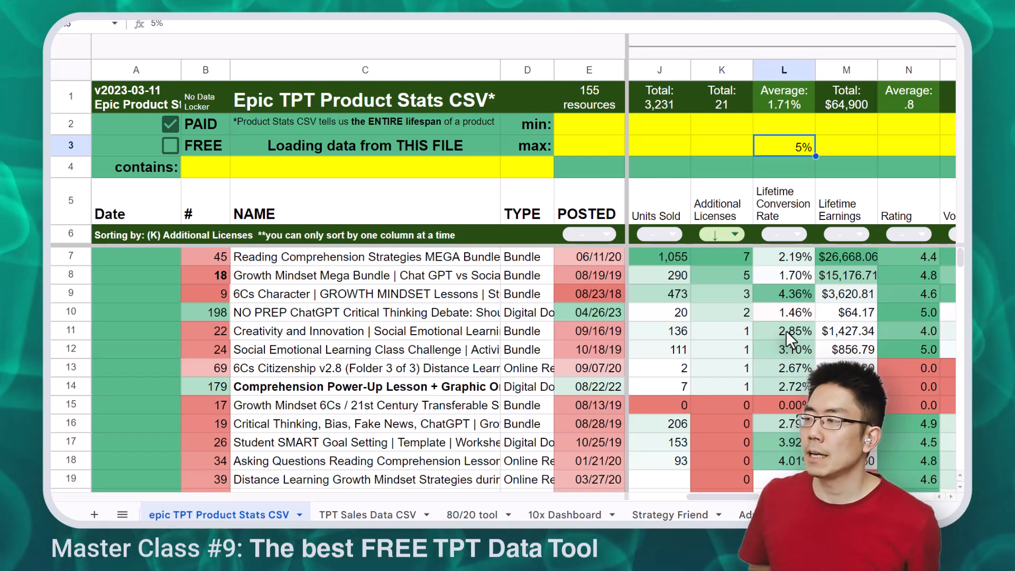
Set the minimum Posted date to Jan 1, 2024
click(592, 123)
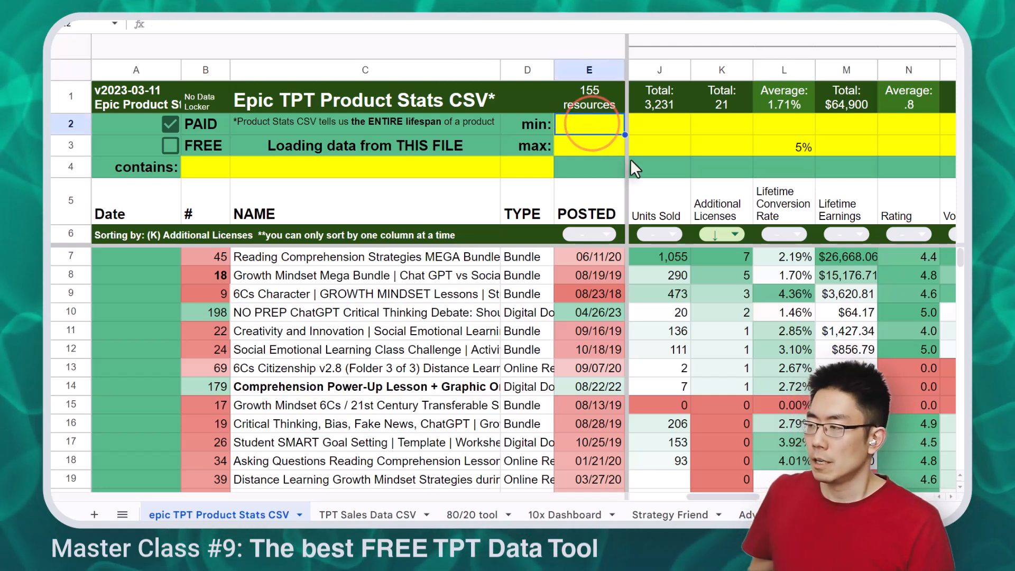
text(Jan 1, 2024)
key(Return)
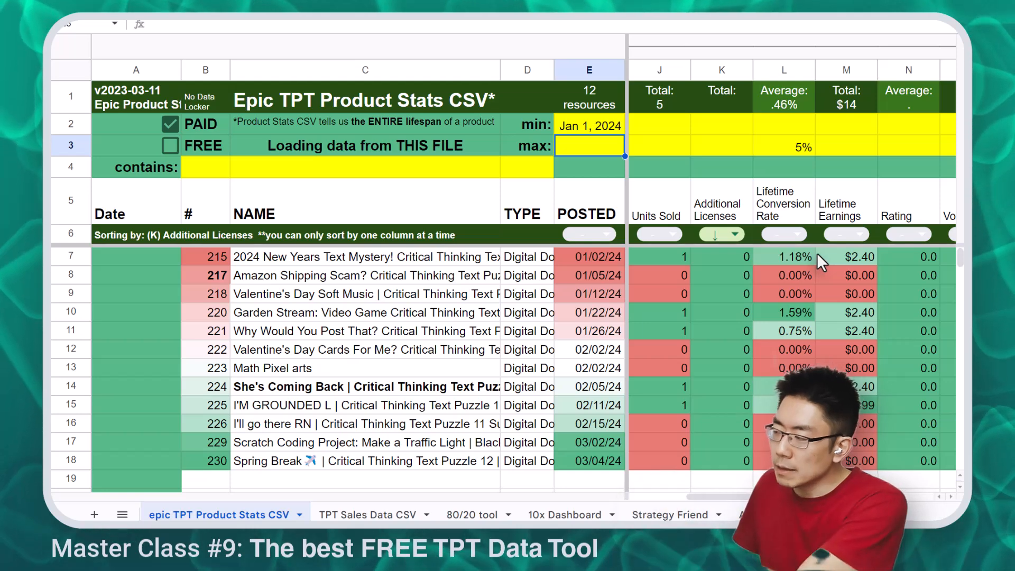
click(607, 131)
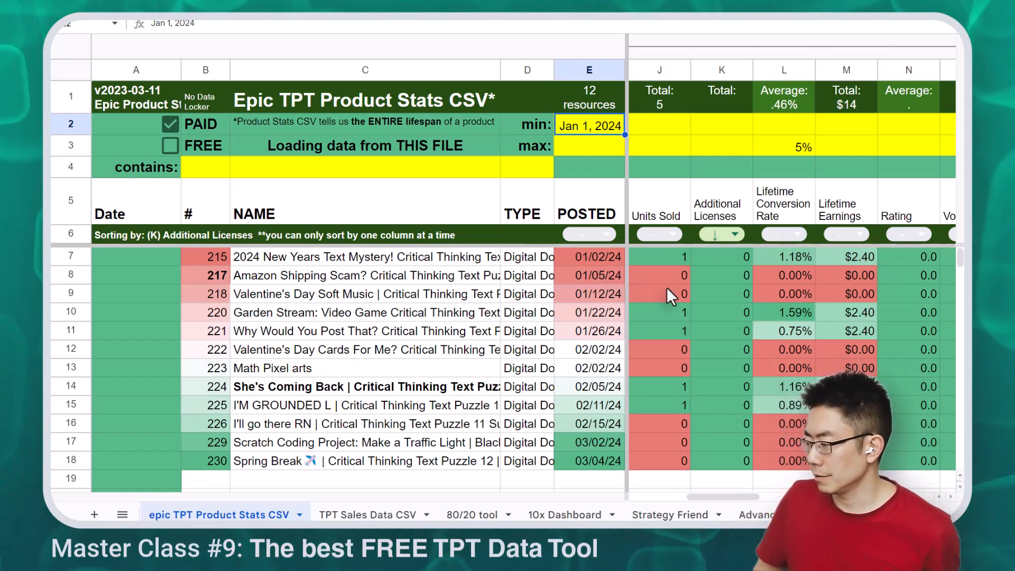
Try limiting Lifetime Earnings to a maximum of $1 and remove that limit
click(797, 144)
click(905, 146)
key(Right)
key(Right)
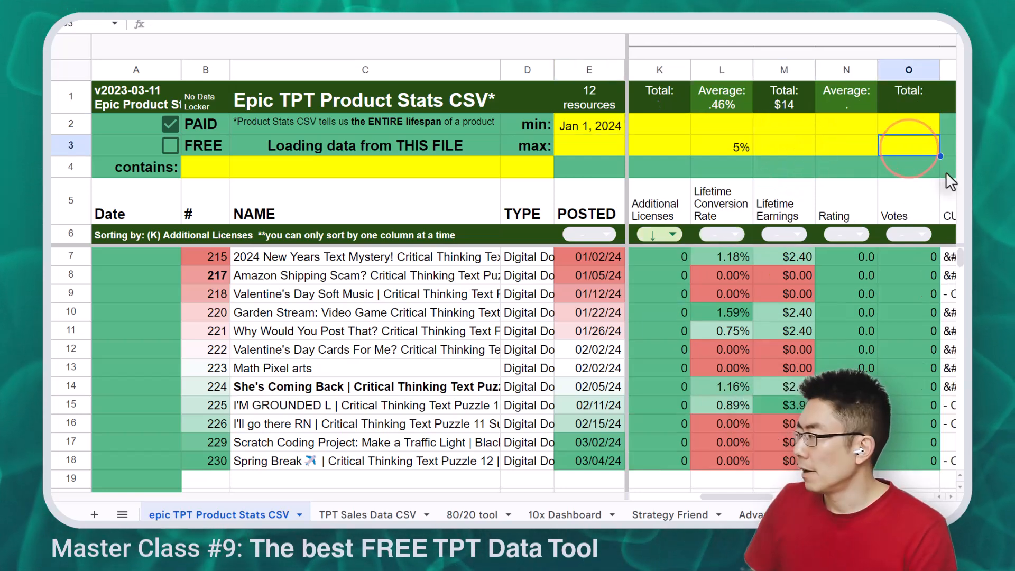
key(Left)
key(Left)
key(Right)
text(1)
key(Return)
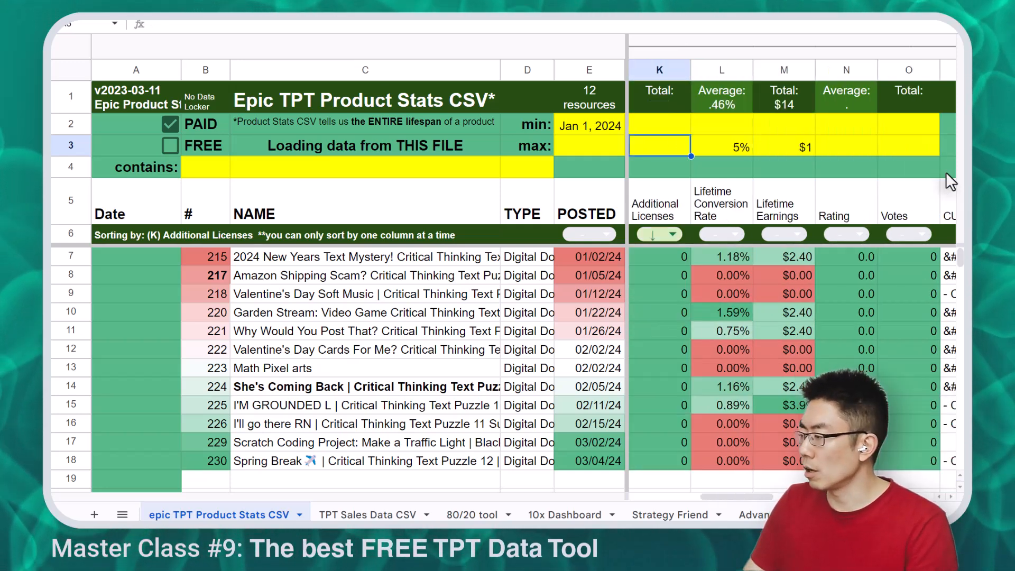
key(Delete)
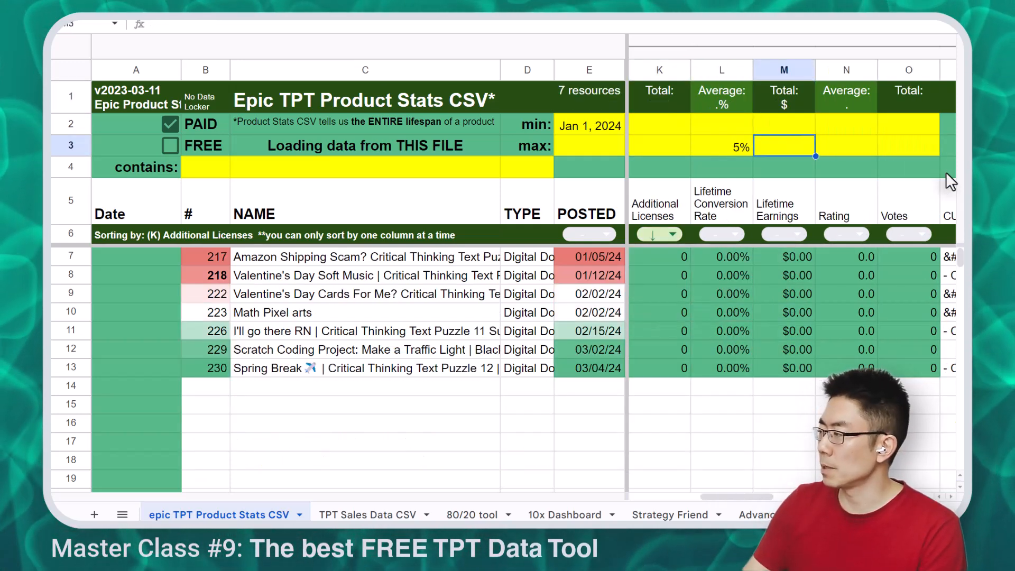
Set the minimum Lifetime Earnings to $1
key(Up)
text(1)
key(Return)
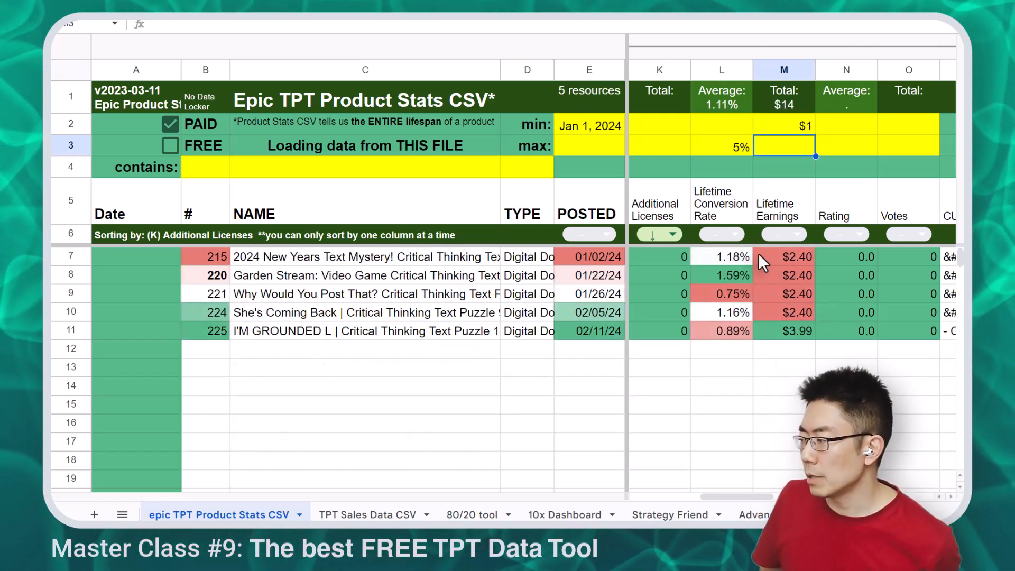
Examine the filtered resources' names and the page views, previews, wish lists and conversion rate of the Why Would You Post That? puzzle
click(663, 256)
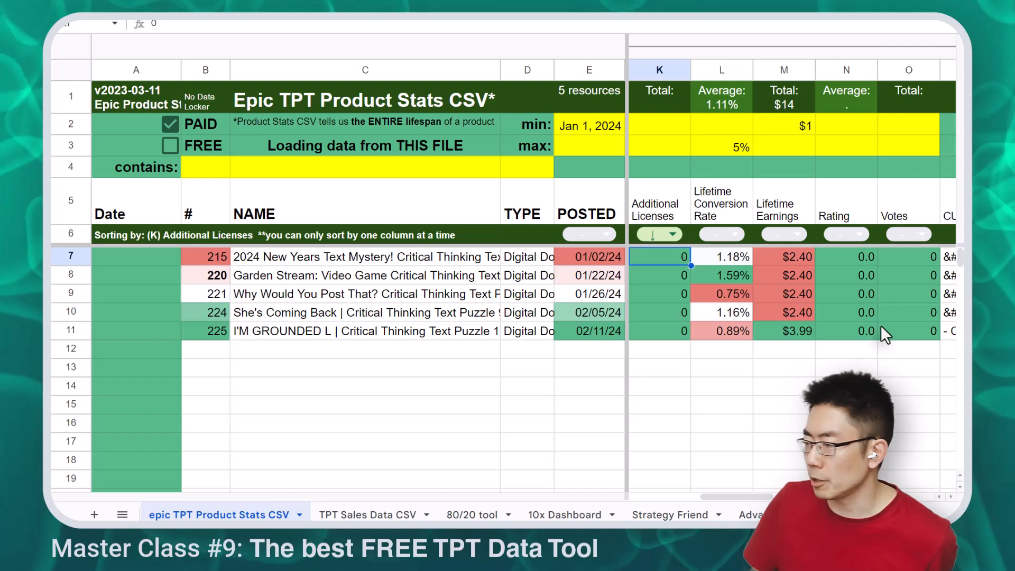
click(400, 257)
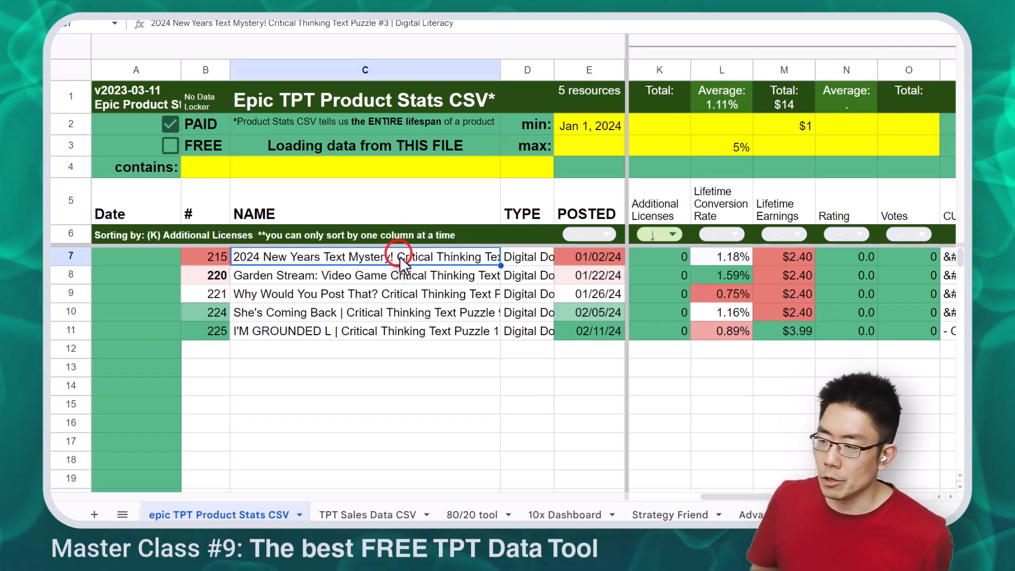
click(445, 294)
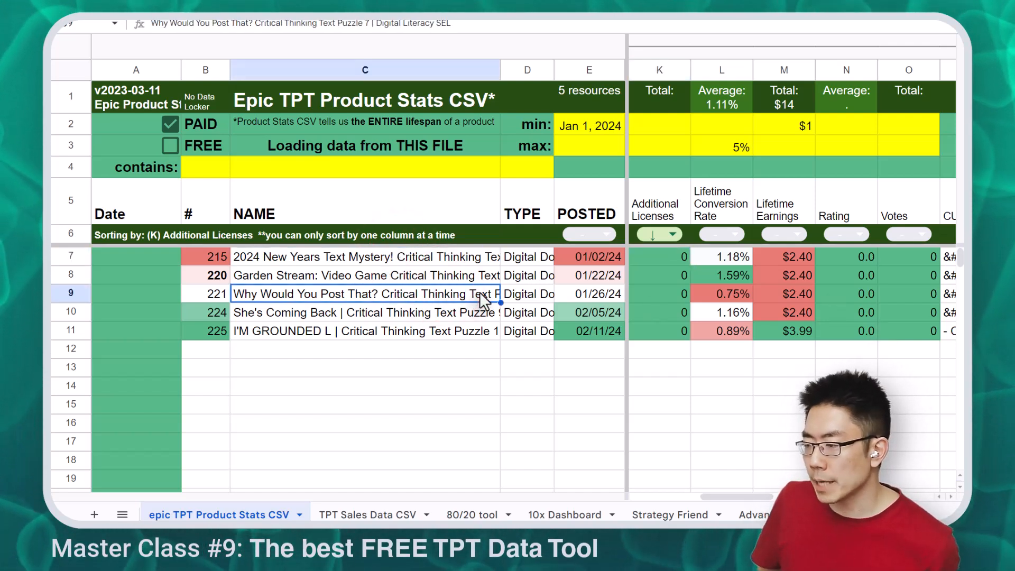
key(Right)
key(Right)
key(Right)
key(Right)
key(Right)
key(Right)
key(Right)
key(Right)
key(Right)
key(Right)
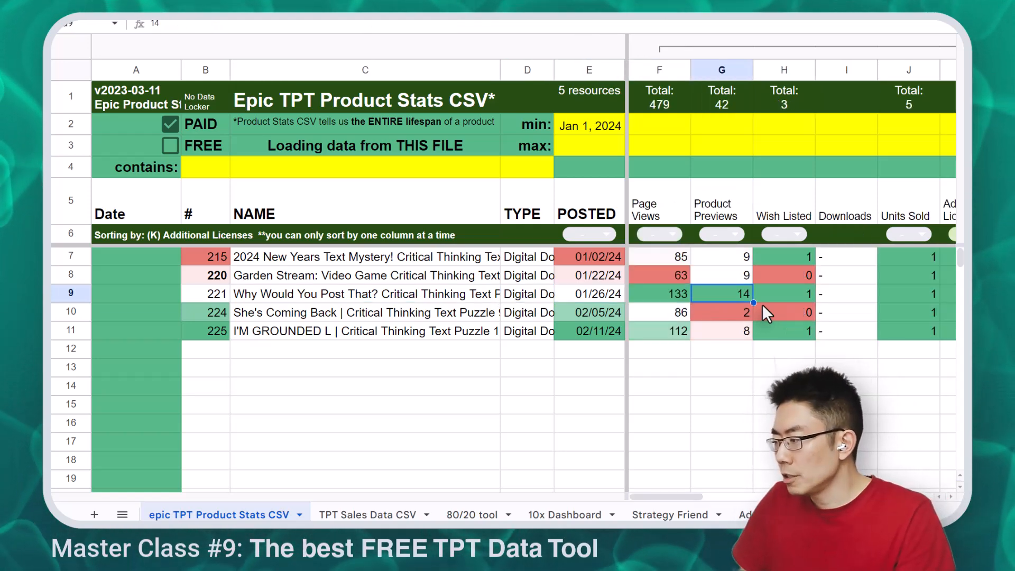
key(Left)
key(Left)
key(Left)
key(Left)
key(Left)
key(Left)
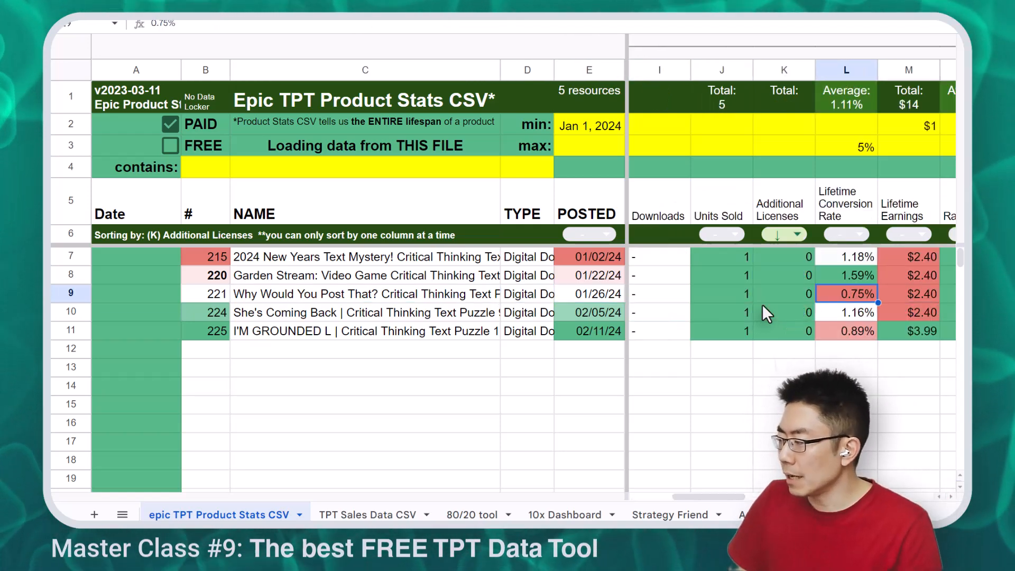
key(Right)
key(Right)
key(Right)
key(Right)
key(Right)
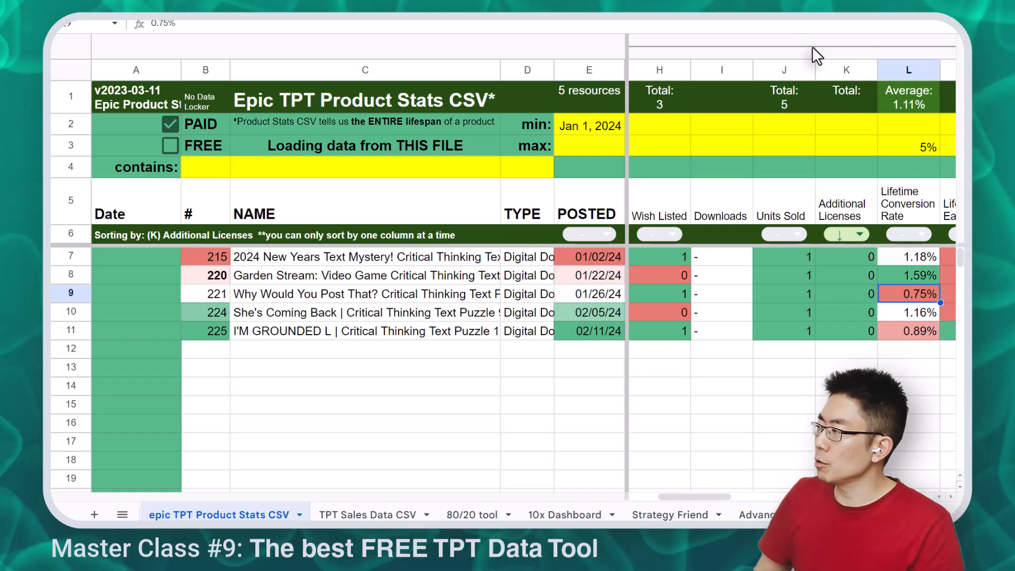
Collapse the lifetime stats columns and compare the Product Preview Rate and Sold Rate of the filtered resources
click(811, 45)
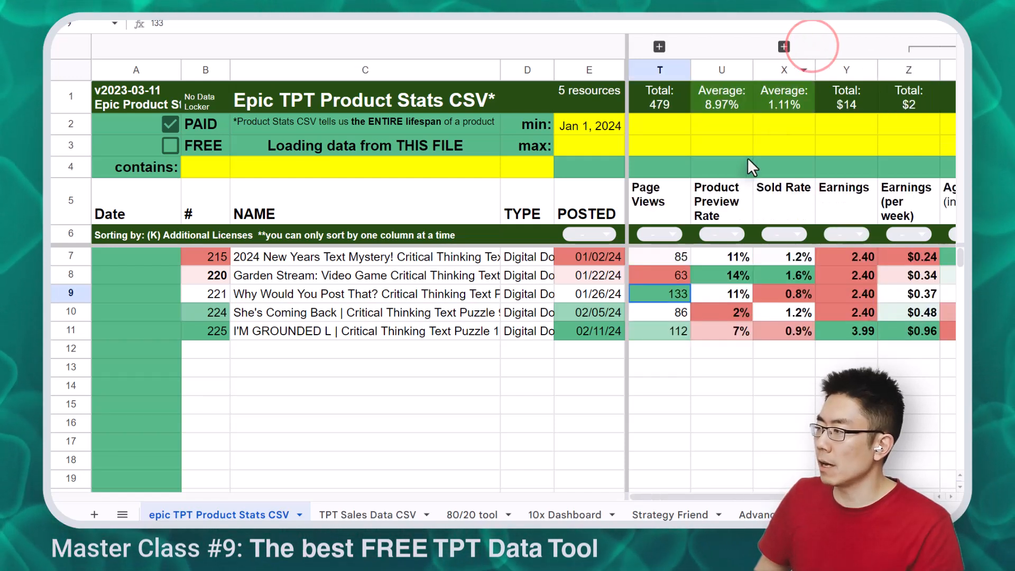
click(721, 200)
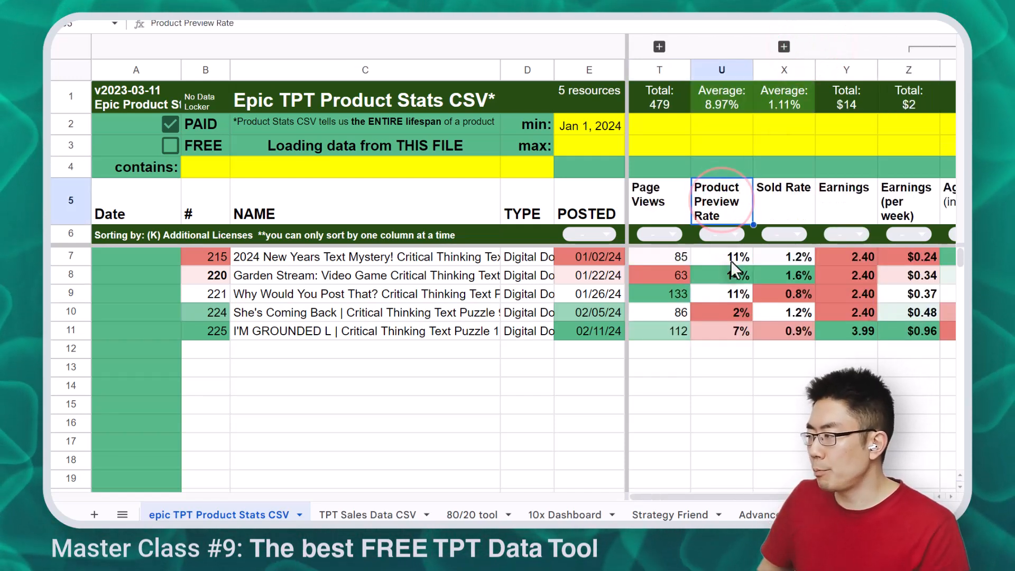
click(798, 258)
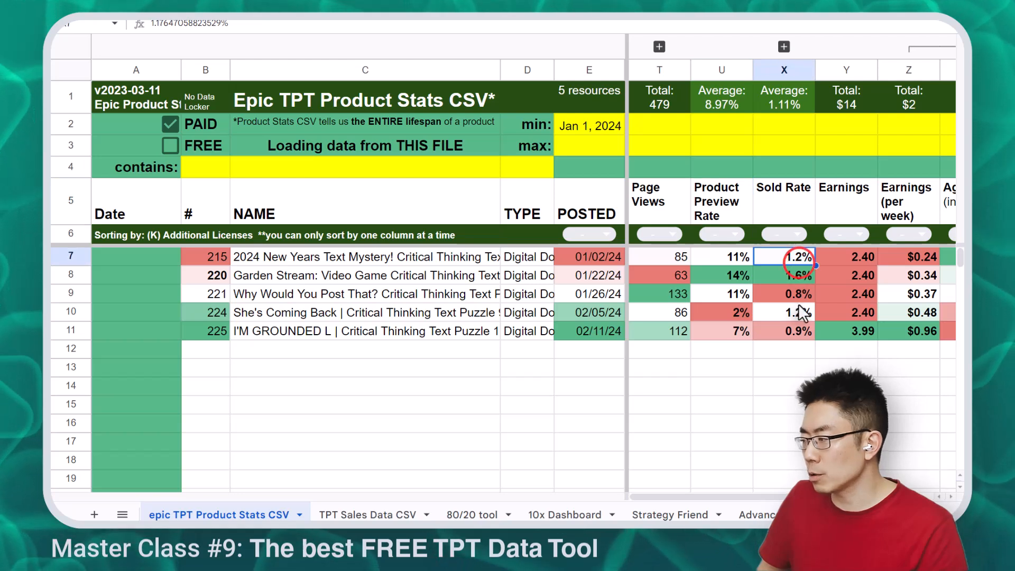
click(734, 294)
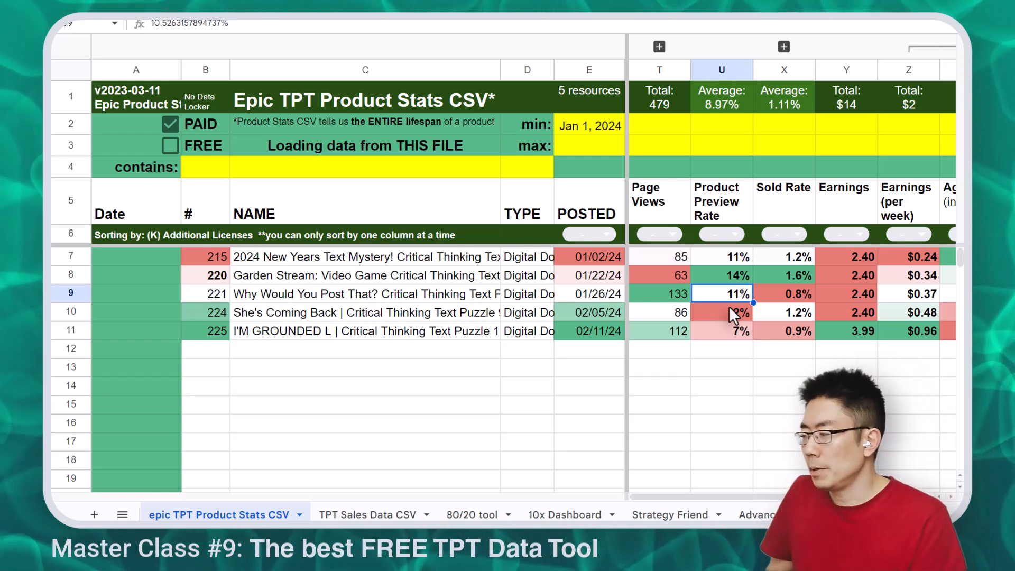
click(780, 297)
Clear the minimum Posted date, minimum Lifetime Earnings and maximum Lifetime Conversion Rate filters and check the resource count
key(ctrl+z)
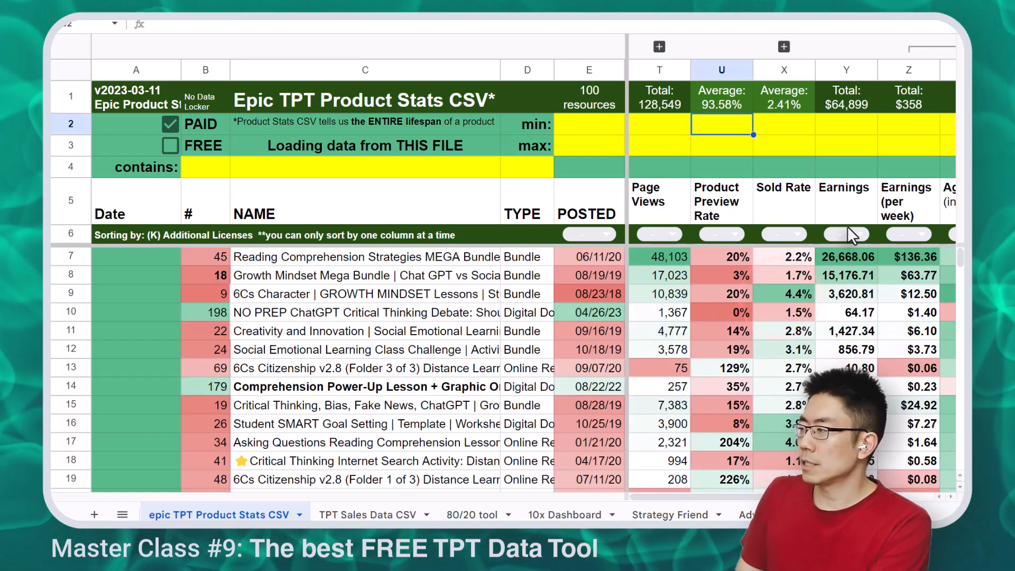
click(605, 101)
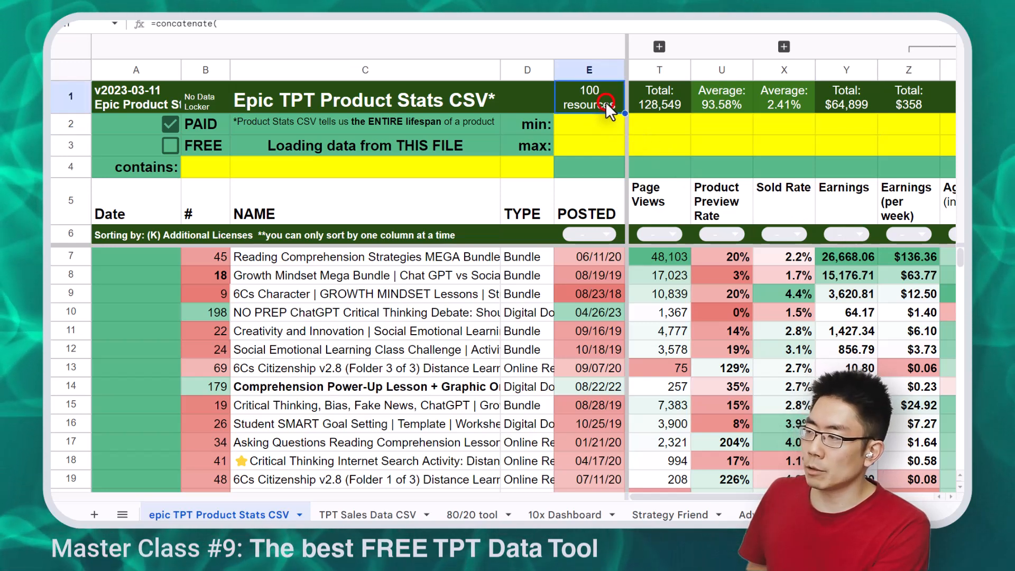
click(659, 46)
click(759, 123)
key(Right)
key(Right)
key(Right)
key(Right)
key(Right)
scroll(812, 130, right, 2)
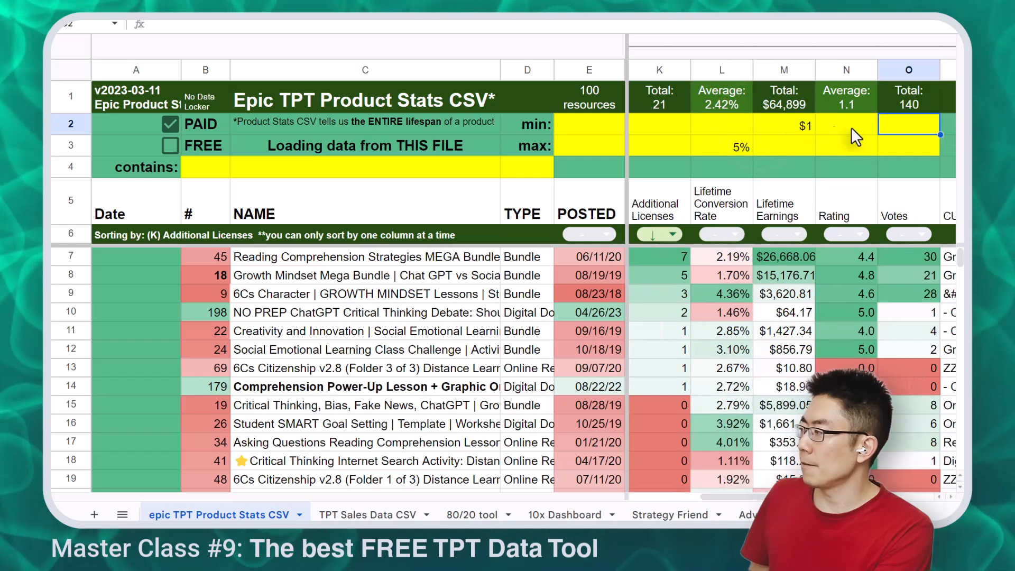
key(Delete)
click(740, 141)
key(Delete)
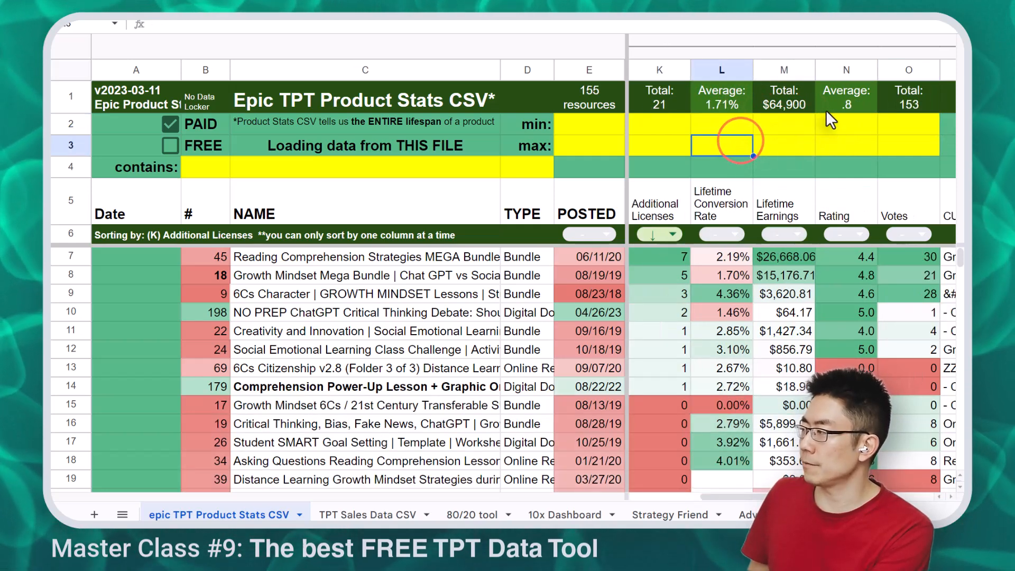
click(602, 99)
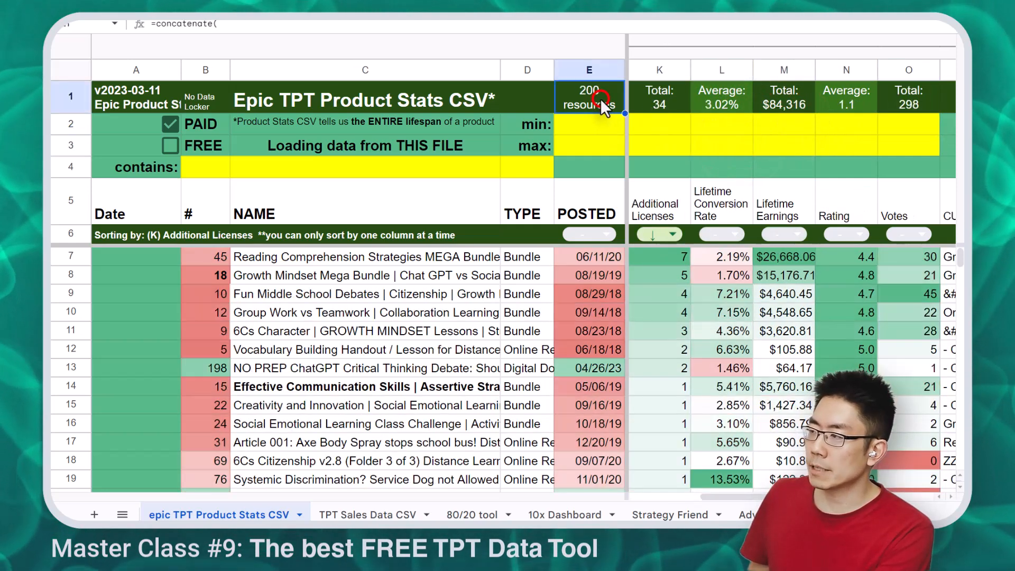